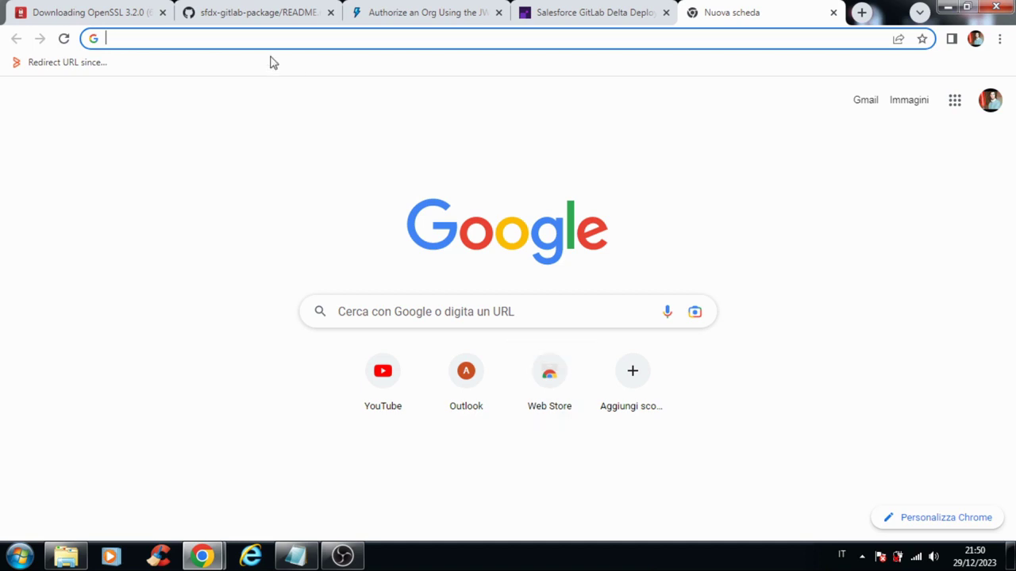
Switch back to the OpenSSL 3.2.0 (64-bit) download tab in Chrome.
{"action": "left_click", "coordinate": [102, 11]}
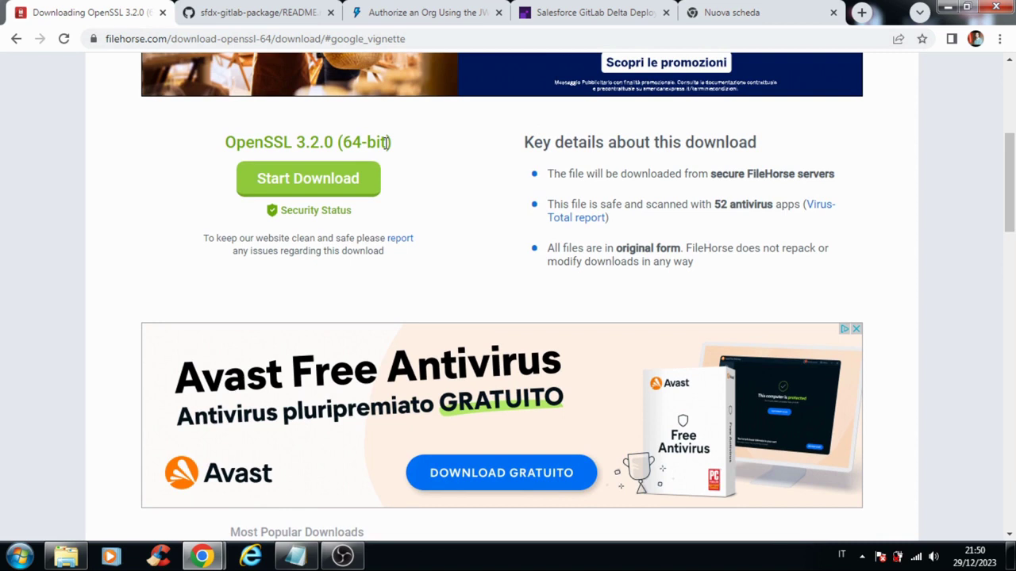
Select the 3.2.0 version number in the download heading, then bring up Explorer's Computer view.
{"action": "double_click", "coordinate": [316, 142]}
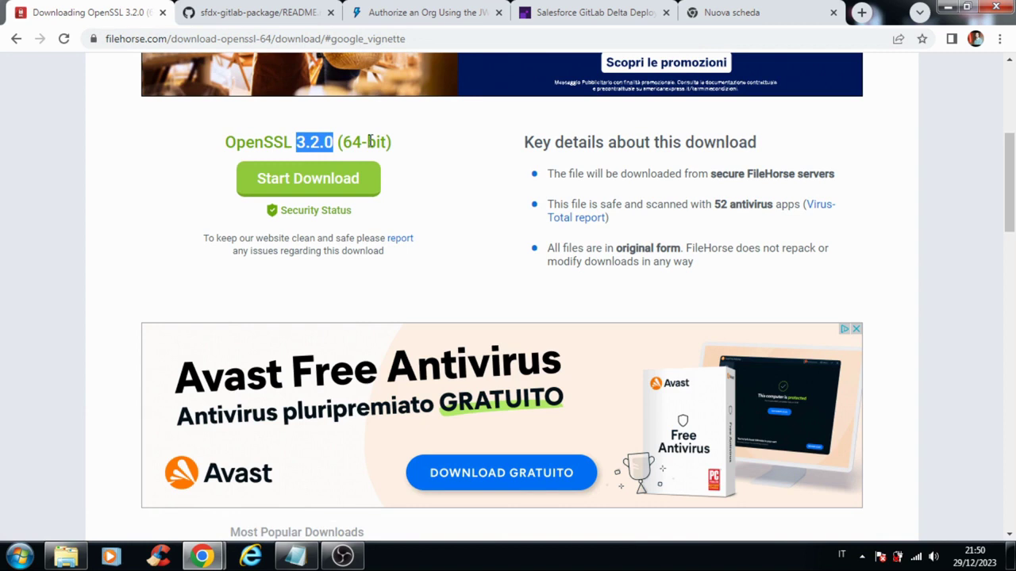
{"action": "left_click_drag", "start_coordinate": [394, 143], "coordinate": [237, 145]}
{"action": "left_click", "coordinate": [236, 145]}
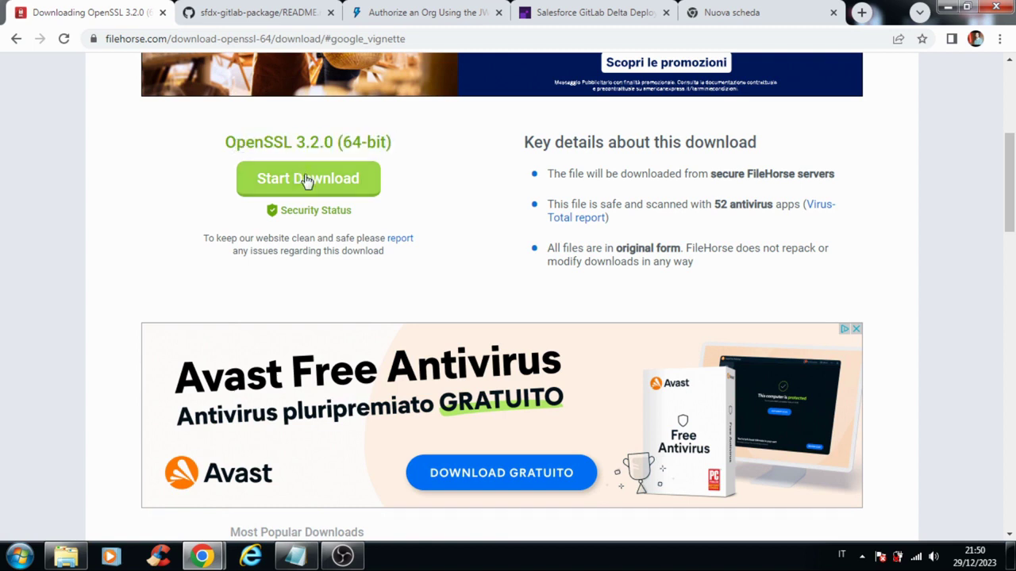
{"action": "left_click", "coordinate": [68, 553]}
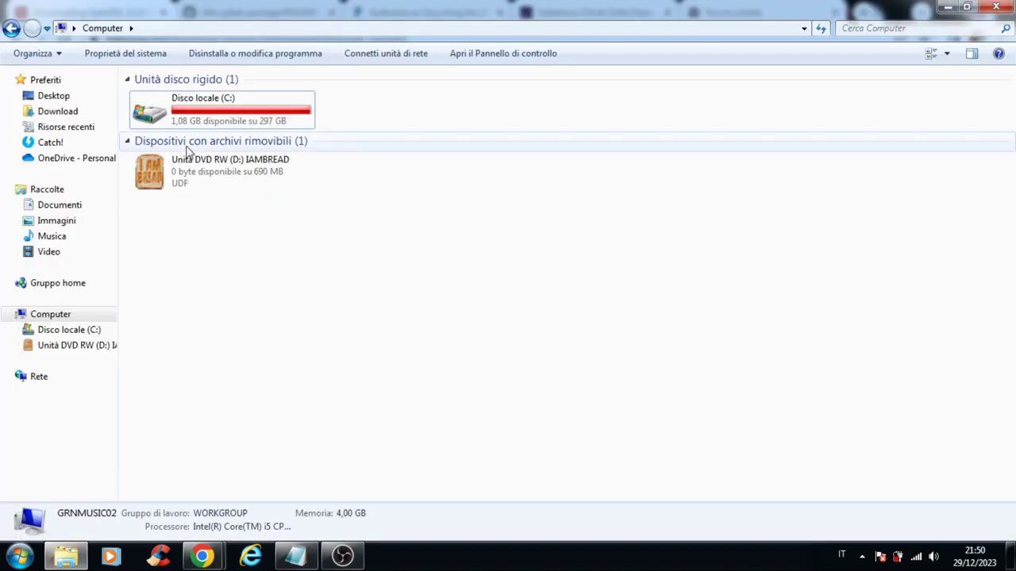
Browse from Disco locale (C:) through Utenti to the openssl folder in the user's home.
{"action": "left_click", "coordinate": [202, 115]}
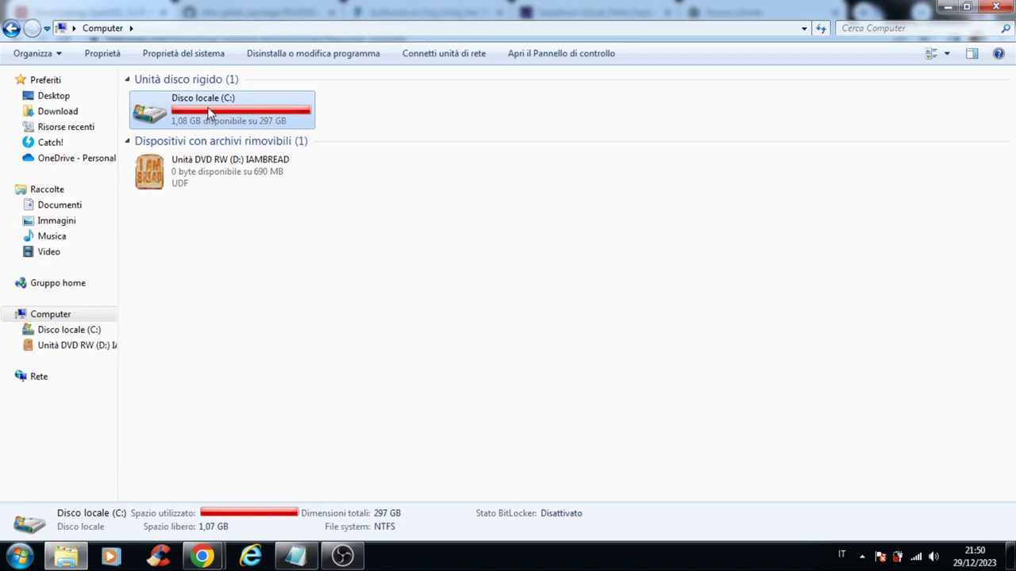
{"action": "left_click", "coordinate": [162, 332]}
{"action": "double_click", "coordinate": [169, 332]}
{"action": "double_click", "coordinate": [177, 112]}
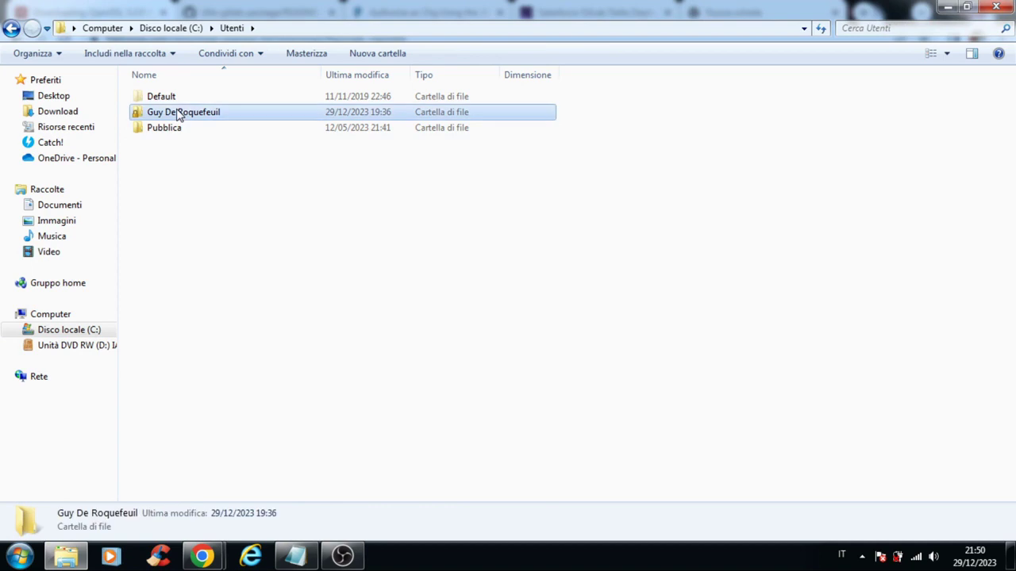
{"action": "scroll", "coordinate": [198, 452], "scroll_direction": "down", "scroll_amount": 3}
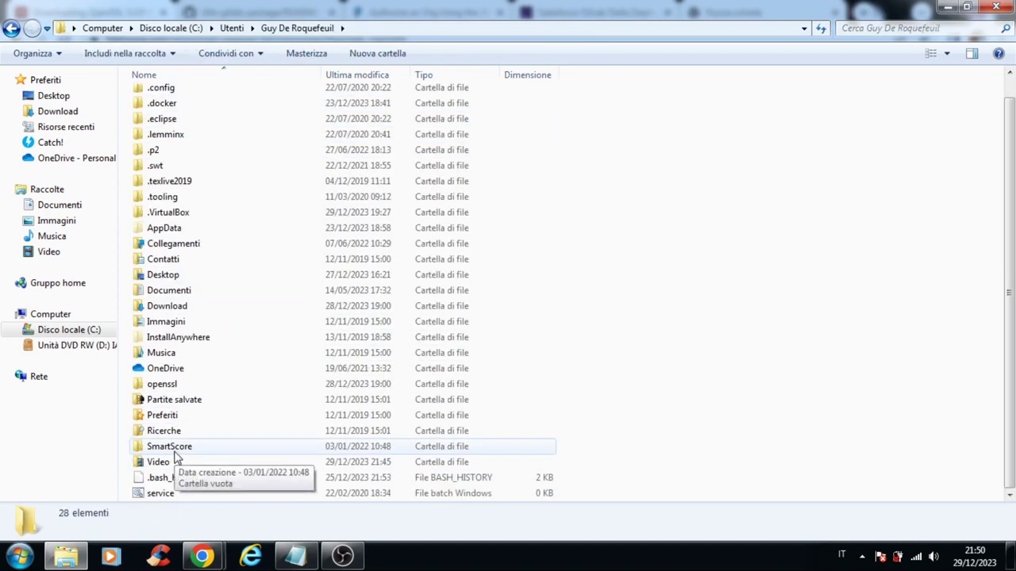
{"action": "double_click", "coordinate": [163, 384]}
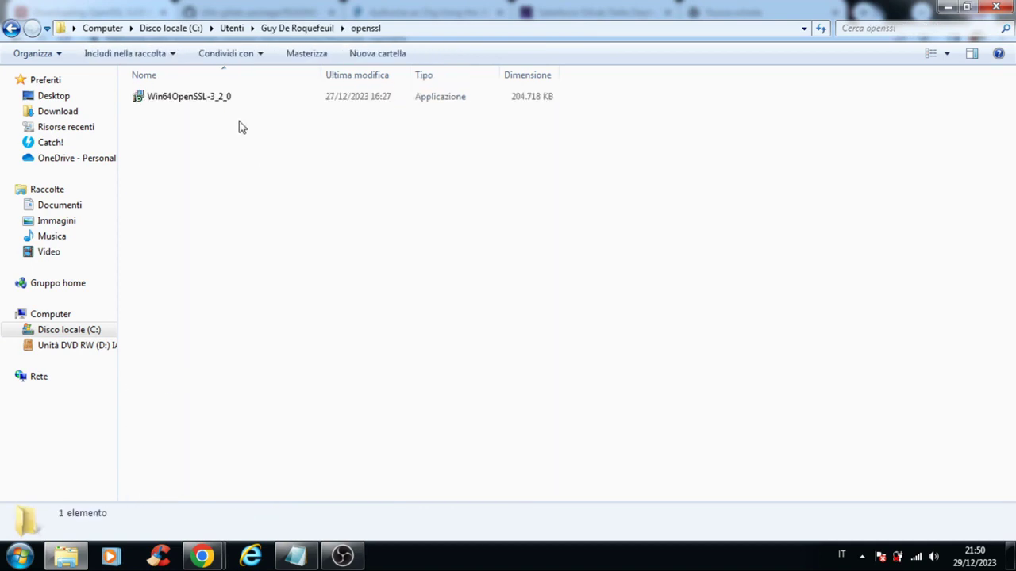
Run the Win64OpenSSL-3_2_0 installer, untick the donation option and finish setup.
{"action": "left_click", "coordinate": [197, 98]}
{"action": "double_click", "coordinate": [195, 98]}
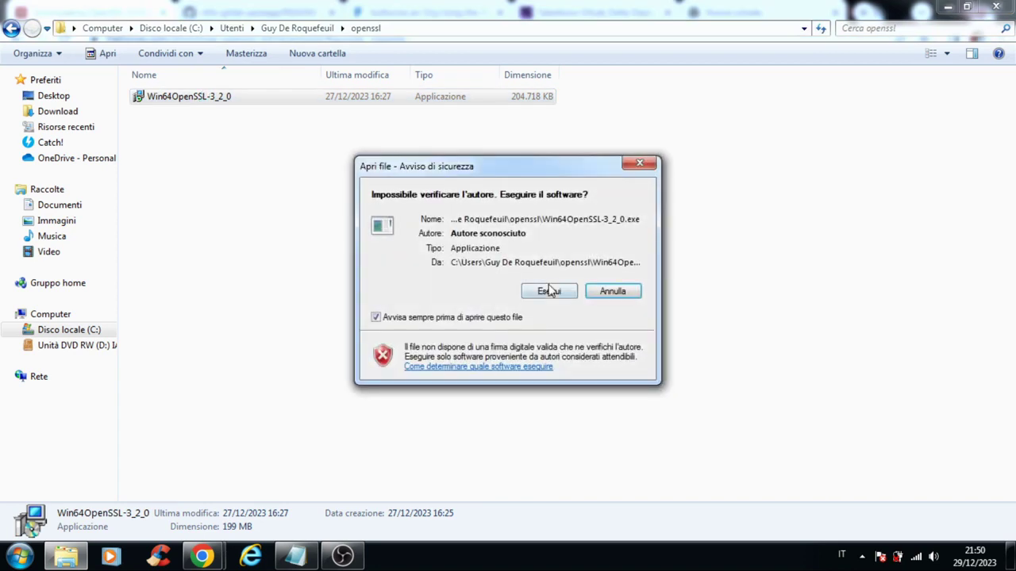
{"action": "left_click", "coordinate": [544, 290]}
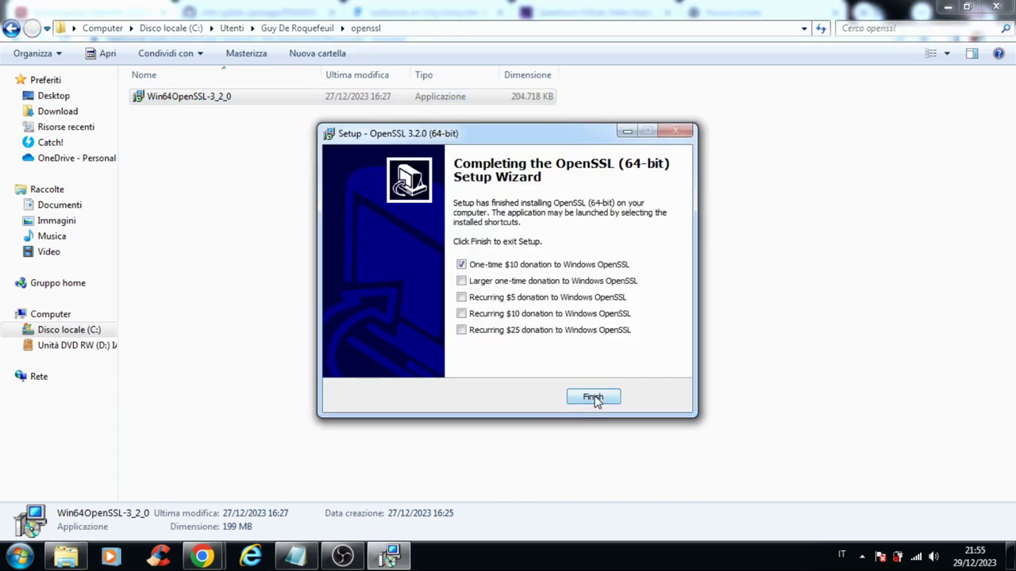
{"action": "left_click", "coordinate": [510, 267]}
{"action": "left_click", "coordinate": [594, 399]}
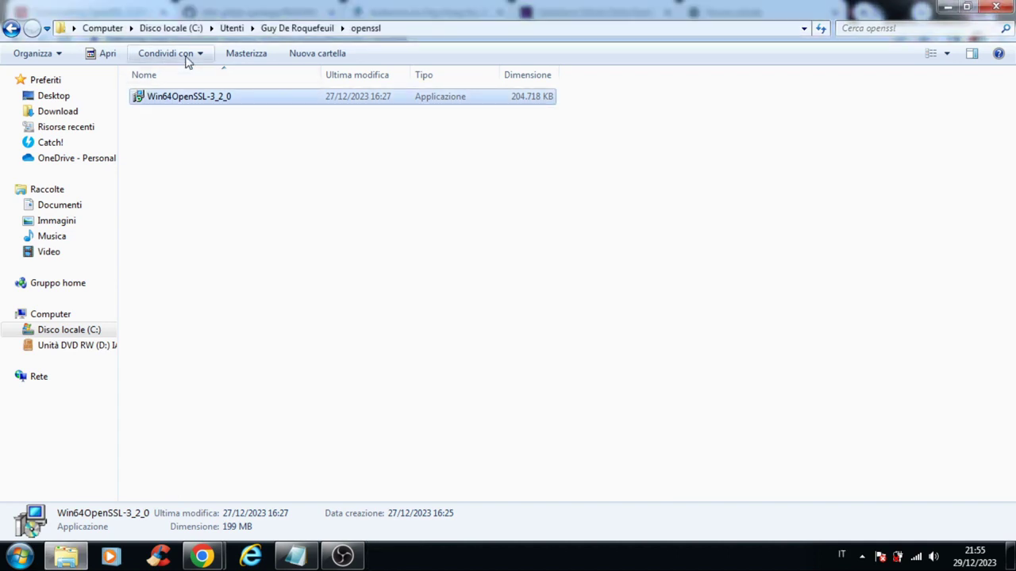
Launch the Win64 OpenSSL Command Prompt via start in C:\Programmi\OpenSSL-Win64.
{"action": "left_click", "coordinate": [177, 27]}
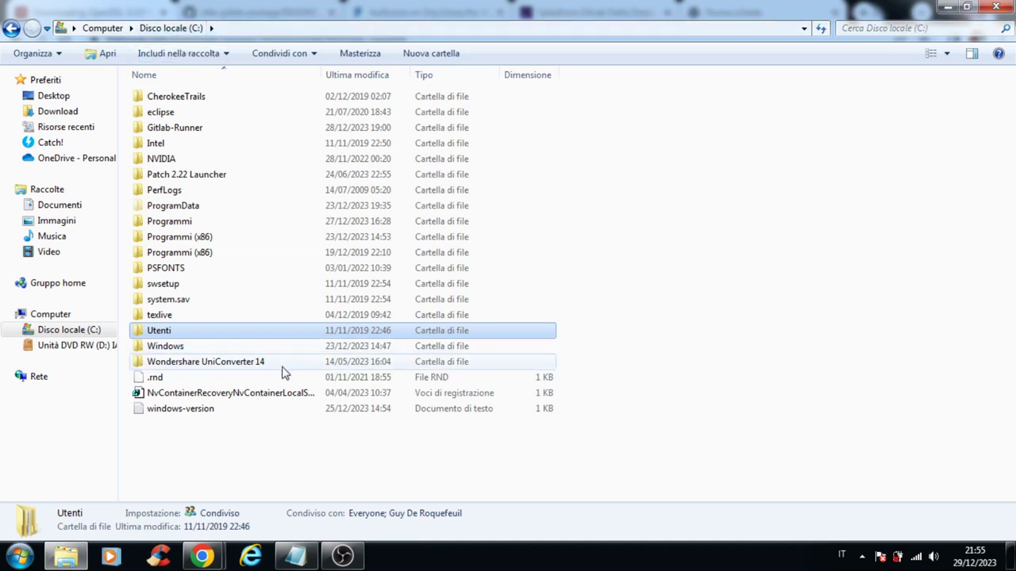
{"action": "double_click", "coordinate": [176, 223]}
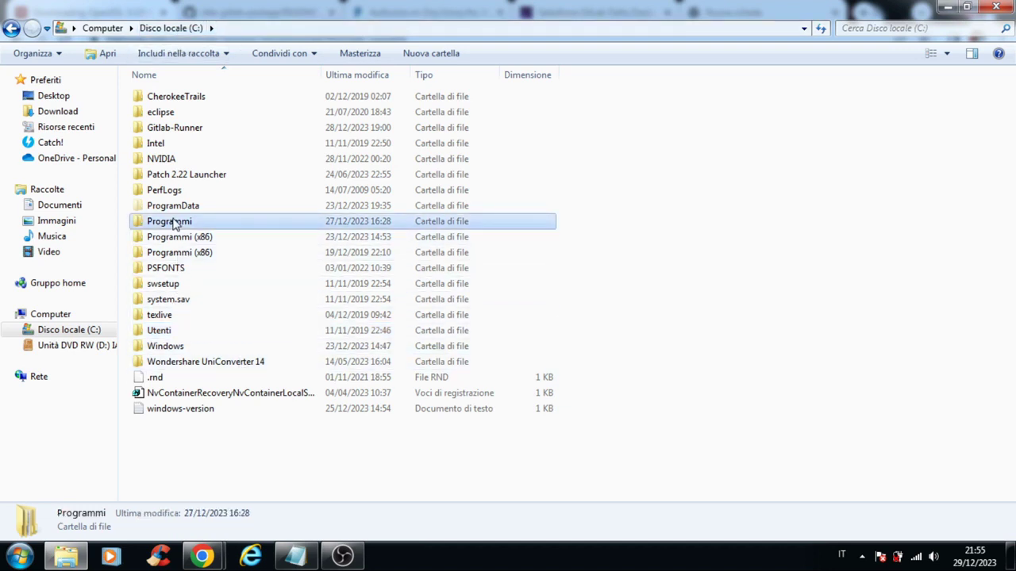
{"action": "double_click", "coordinate": [198, 105]}
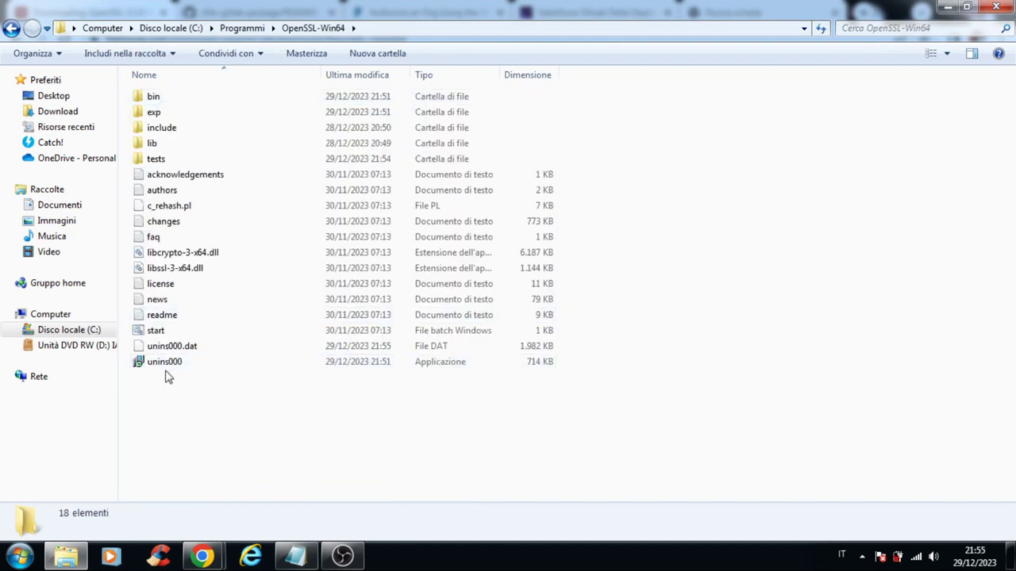
{"action": "left_click", "coordinate": [165, 332]}
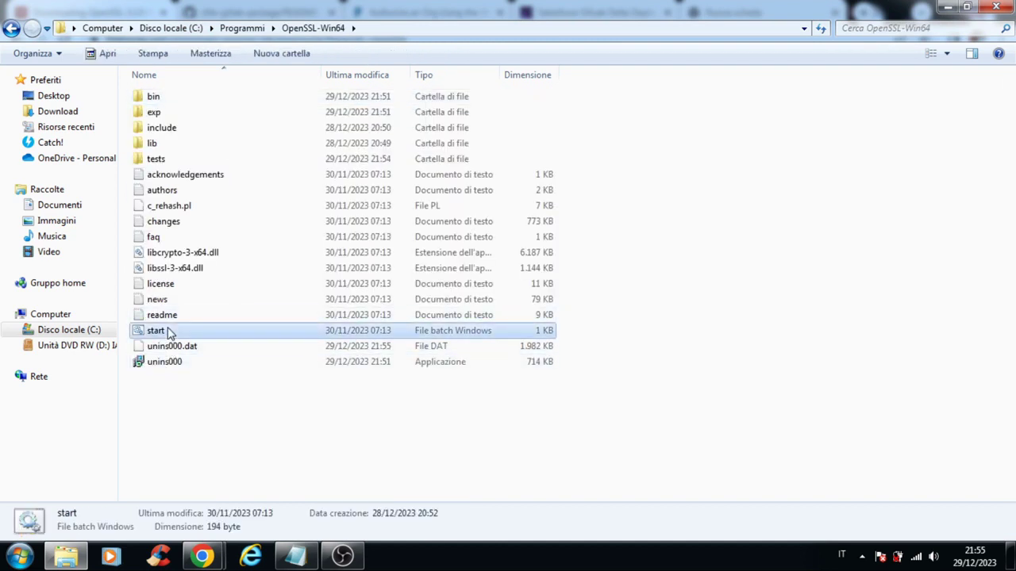
{"action": "double_click", "coordinate": [167, 332]}
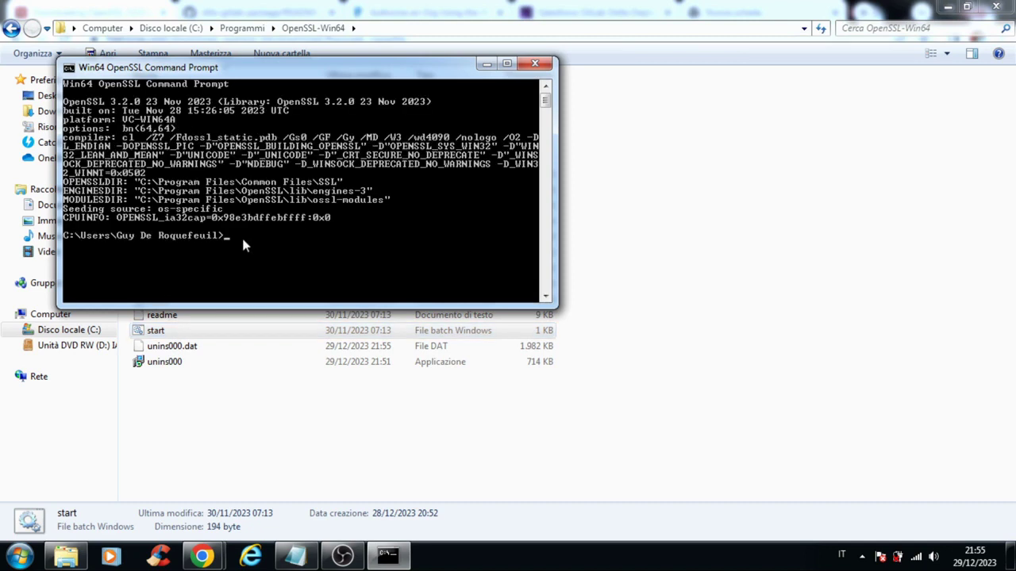
Open the README's 'these steps' certificate link in a new Chrome tab.
{"action": "mouse_move", "coordinate": [202, 556]}
{"action": "left_click", "coordinate": [267, 500]}
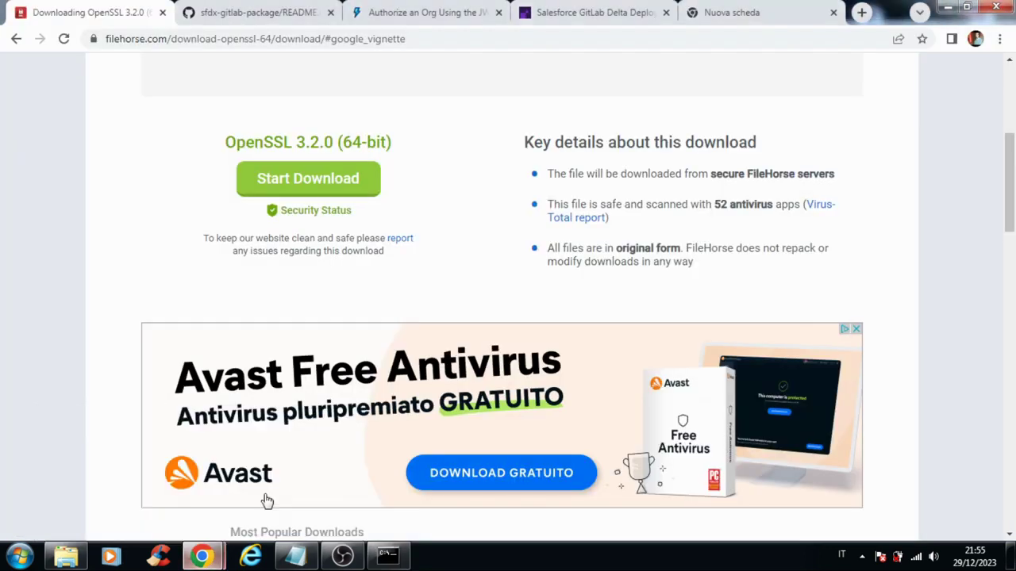
{"action": "left_click", "coordinate": [225, 16]}
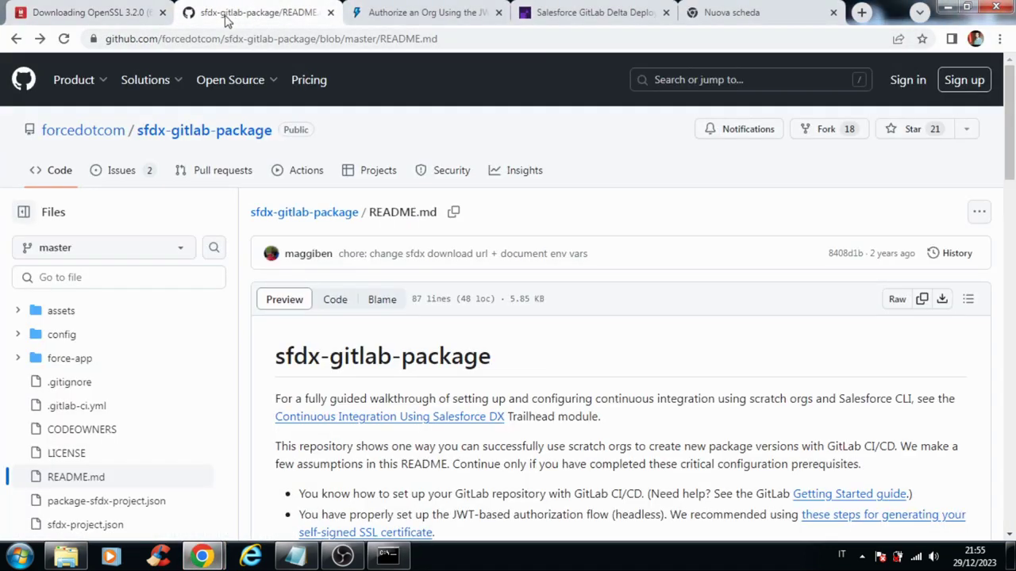
{"action": "scroll", "coordinate": [675, 270], "scroll_direction": "down", "scroll_amount": 2}
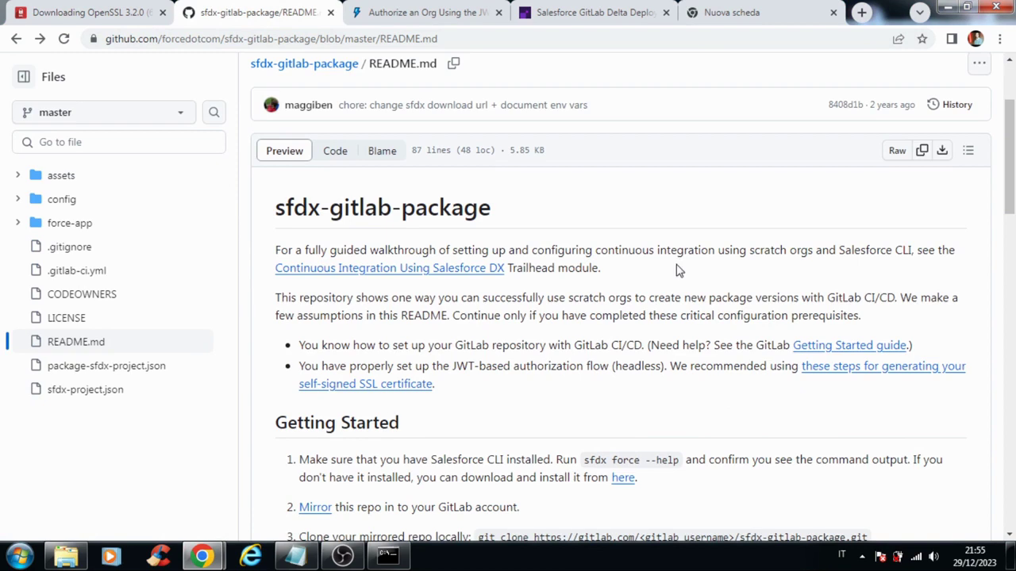
{"action": "scroll", "coordinate": [675, 270], "scroll_direction": "down", "scroll_amount": 1}
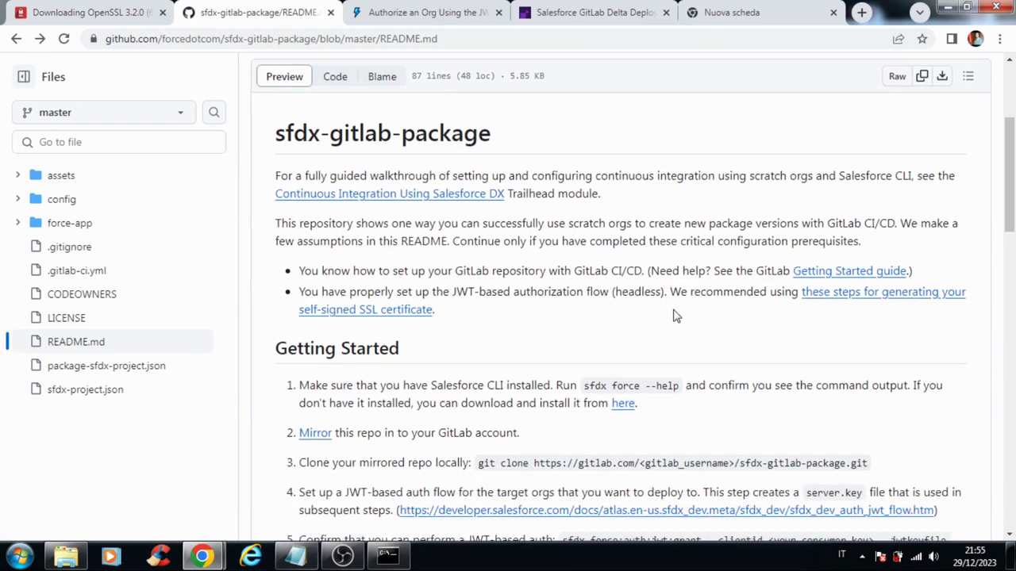
{"action": "right_click", "coordinate": [821, 299]}
{"action": "left_click", "coordinate": [832, 306]}
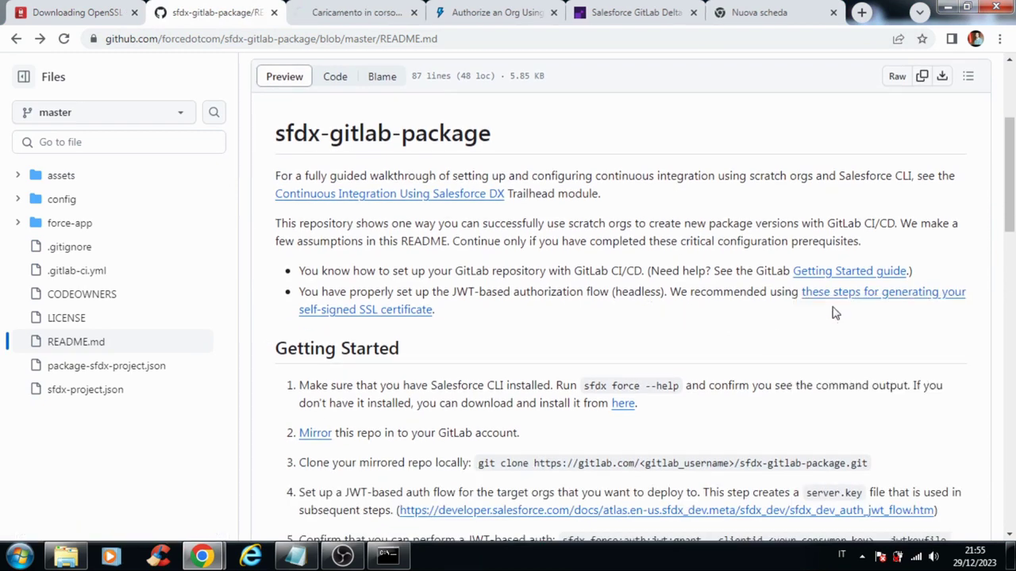
In the Heroku self-signed certificate guide, select the openssl genrsa command.
{"action": "left_click", "coordinate": [376, 16]}
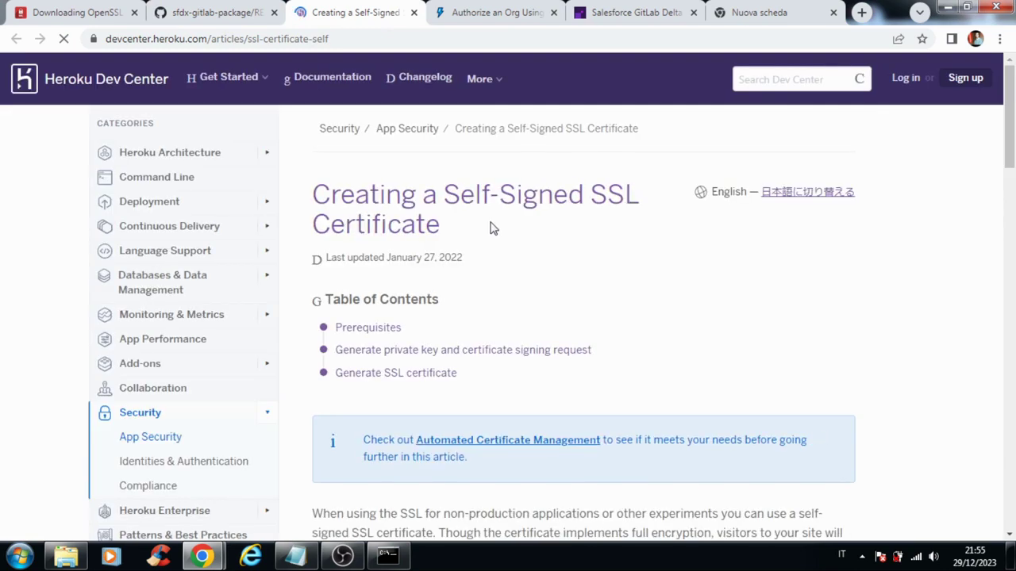
{"action": "scroll", "coordinate": [490, 228], "scroll_direction": "down", "scroll_amount": 7}
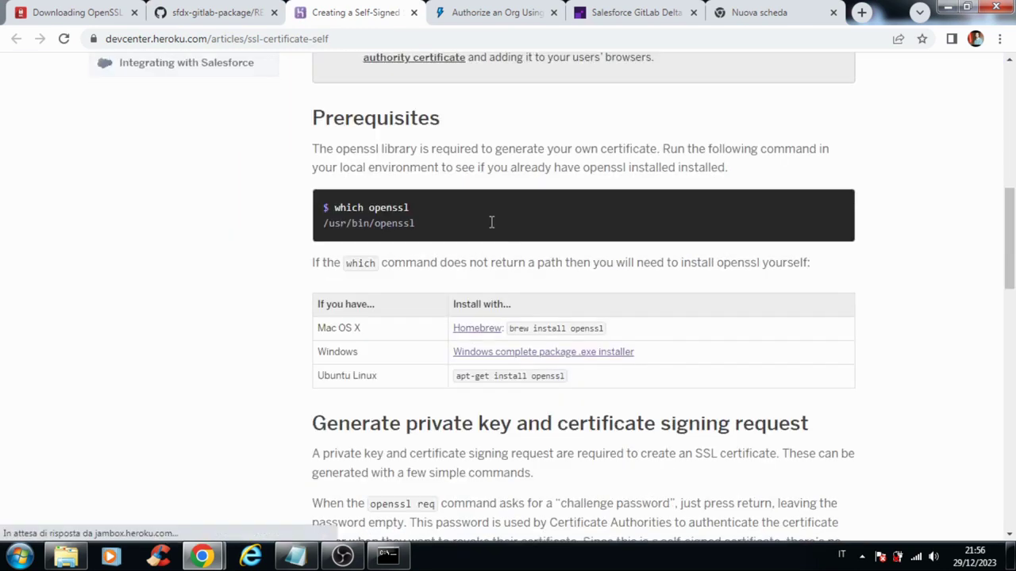
{"action": "scroll", "coordinate": [491, 222], "scroll_direction": "down", "scroll_amount": 6}
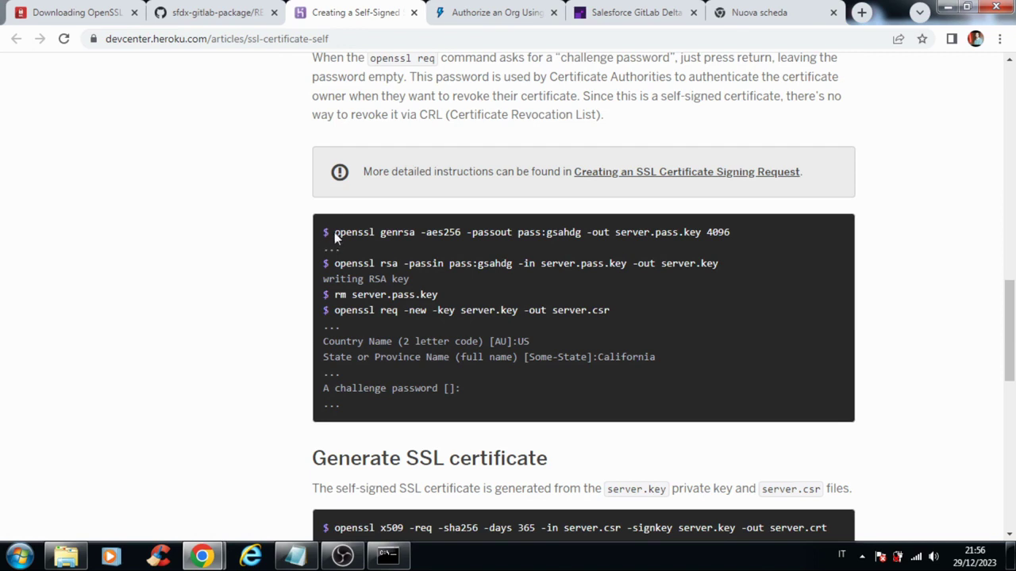
{"action": "left_click_drag", "start_coordinate": [334, 232], "coordinate": [731, 231]}
{"action": "key", "text": "ctrl+c"}
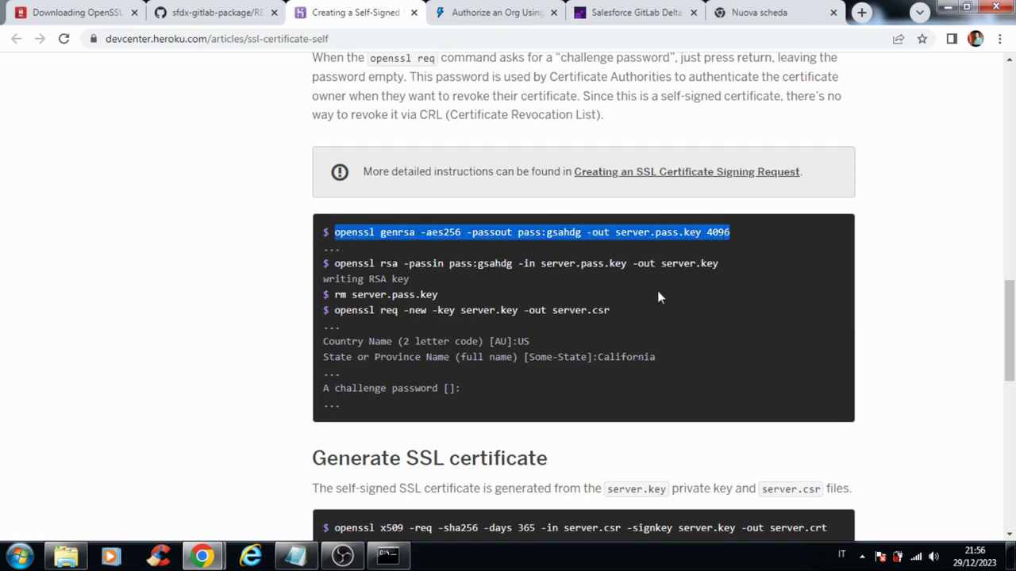
Paste the openssl genrsa command, change the key size to 2048, and run it.
{"action": "left_click", "coordinate": [388, 555]}
{"action": "right_click", "coordinate": [236, 236]}
{"action": "left_click", "coordinate": [270, 278]}
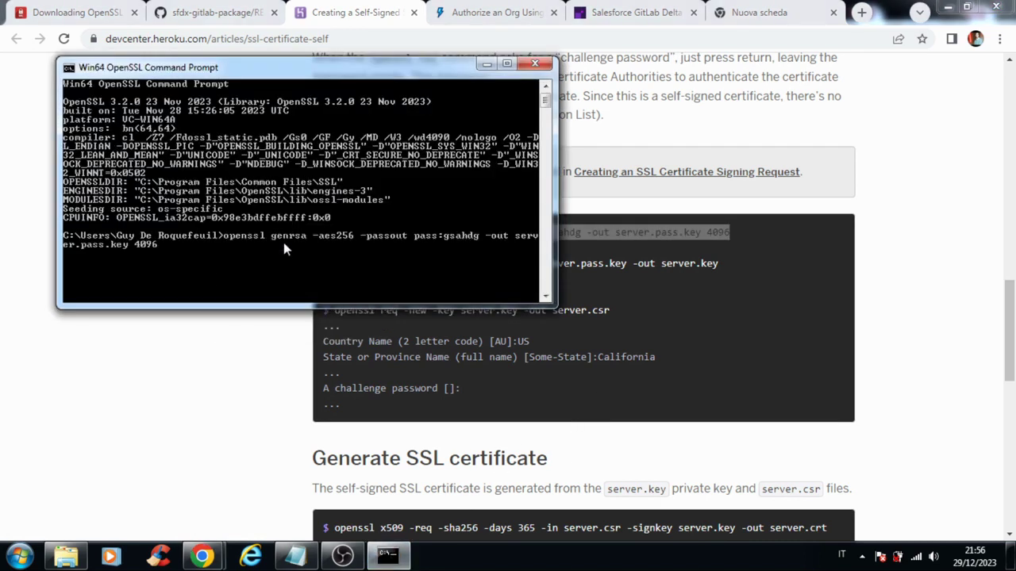
{"action": "key", "text": "BackSpace"}
{"action": "key", "text": "BackSpace"}
{"action": "key", "text": "BackSpace"}
{"action": "key", "text": "BackSpace"}
{"action": "type", "text": "2048"}
{"action": "key", "text": "Return"}
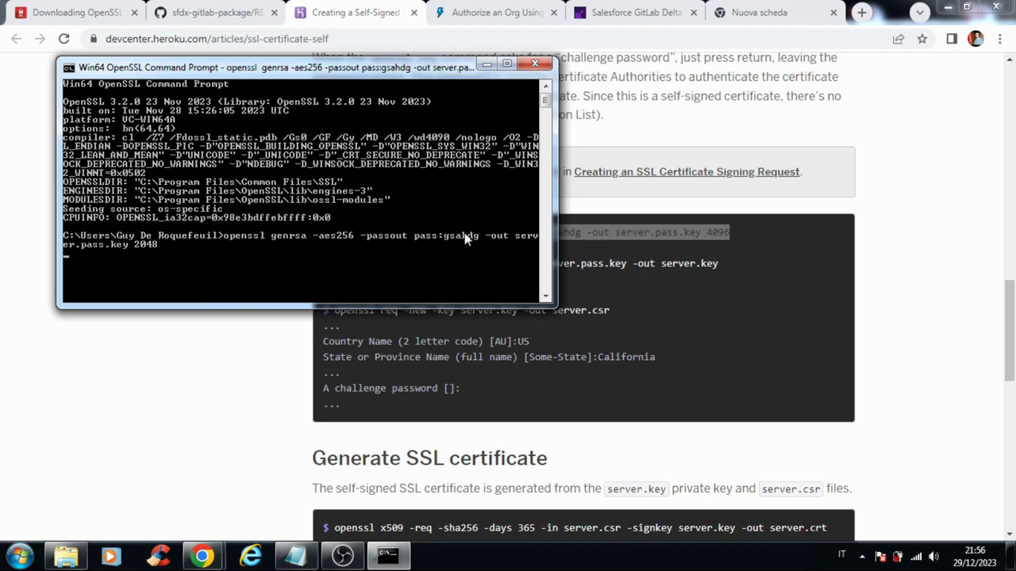
Copy and run the openssl rsa command to write server.key from server.pass.key.
{"action": "left_click_drag", "start_coordinate": [723, 266], "coordinate": [335, 266]}
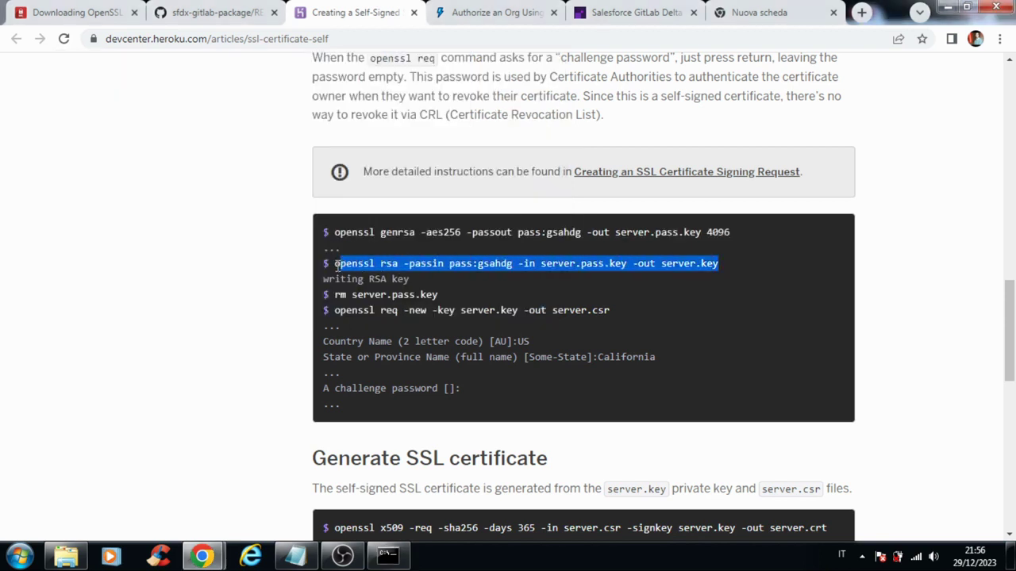
{"action": "left_click", "coordinate": [389, 555]}
{"action": "right_click", "coordinate": [229, 266]}
{"action": "left_click", "coordinate": [252, 301]}
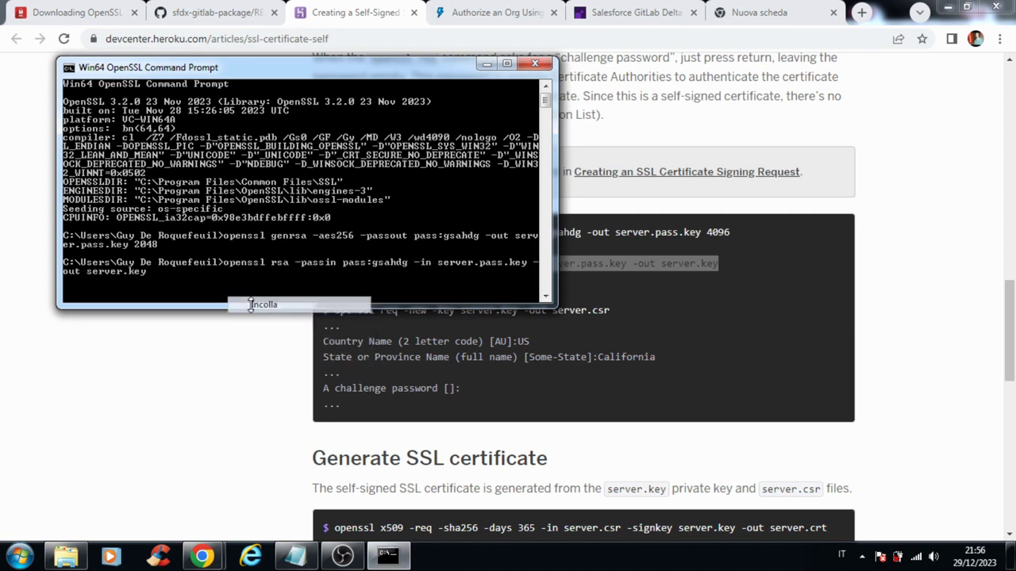
{"action": "key", "text": "Return"}
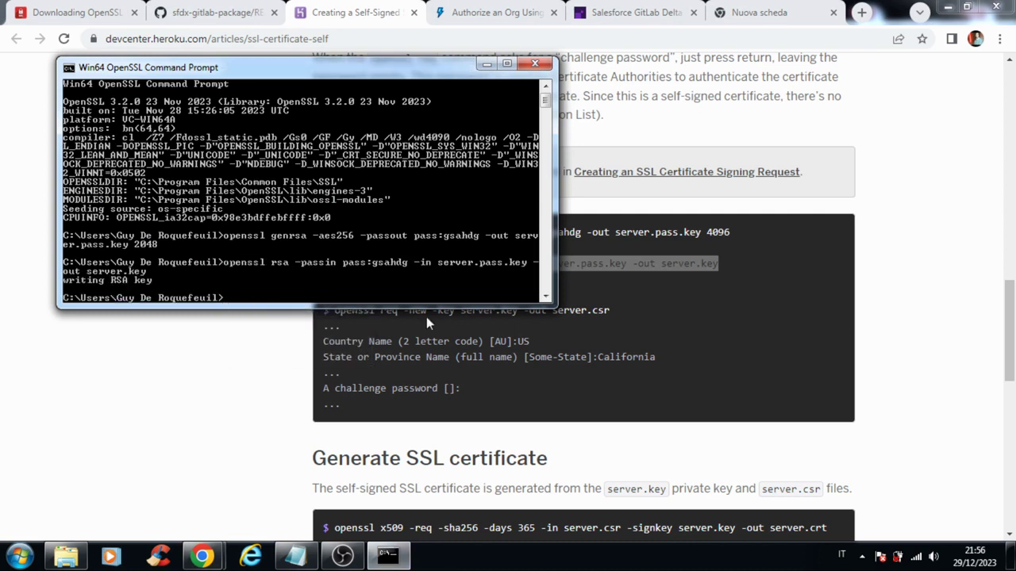
Copy the openssl req -new command from the guide and paste it into the console.
{"action": "left_click", "coordinate": [422, 301]}
{"action": "left_click_drag", "start_coordinate": [450, 290], "coordinate": [334, 296]}
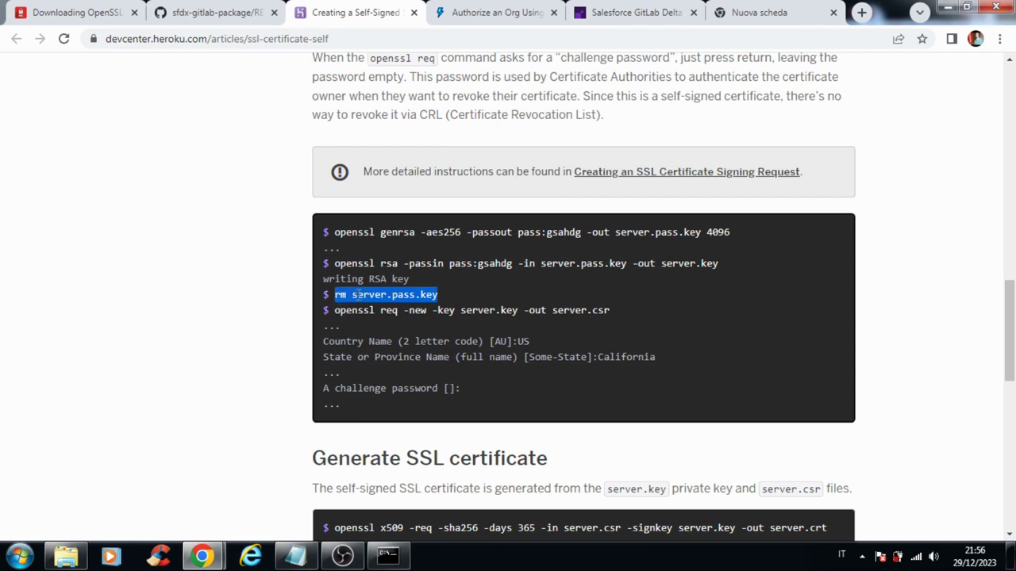
{"action": "left_click_drag", "start_coordinate": [334, 310], "coordinate": [609, 309]}
{"action": "key", "text": "ctrl+c"}
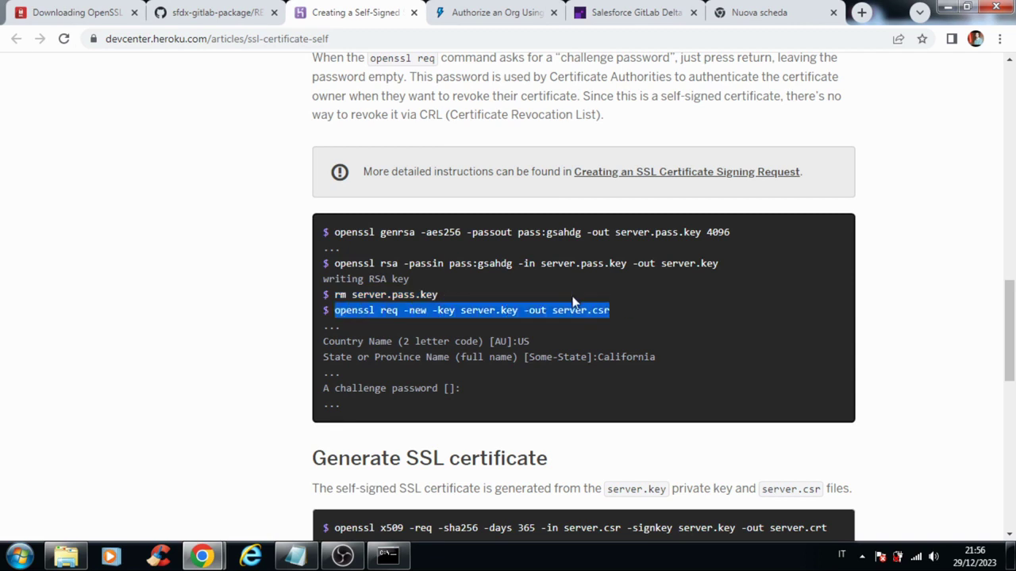
{"action": "left_click", "coordinate": [388, 555]}
{"action": "right_click", "coordinate": [240, 292]}
{"action": "left_click", "coordinate": [270, 334]}
Run openssl req with country IT, blank state, locality Roma, organization GRNMusic, blank unit.
{"action": "key", "text": "Return"}
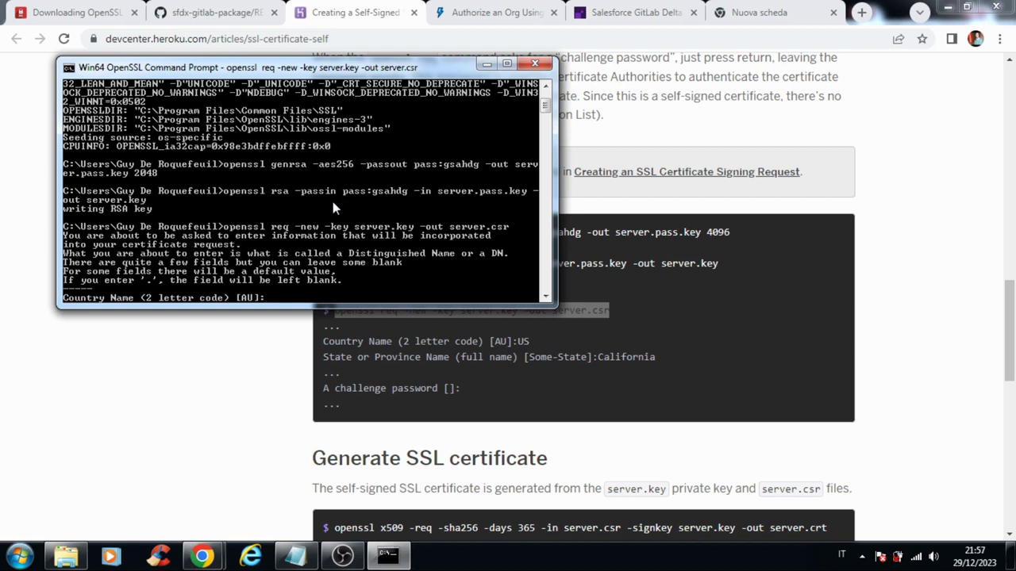
{"action": "type", "text": "IT"}
{"action": "key", "text": "Return"}
{"action": "type", "text": "."}
{"action": "key", "text": "Return"}
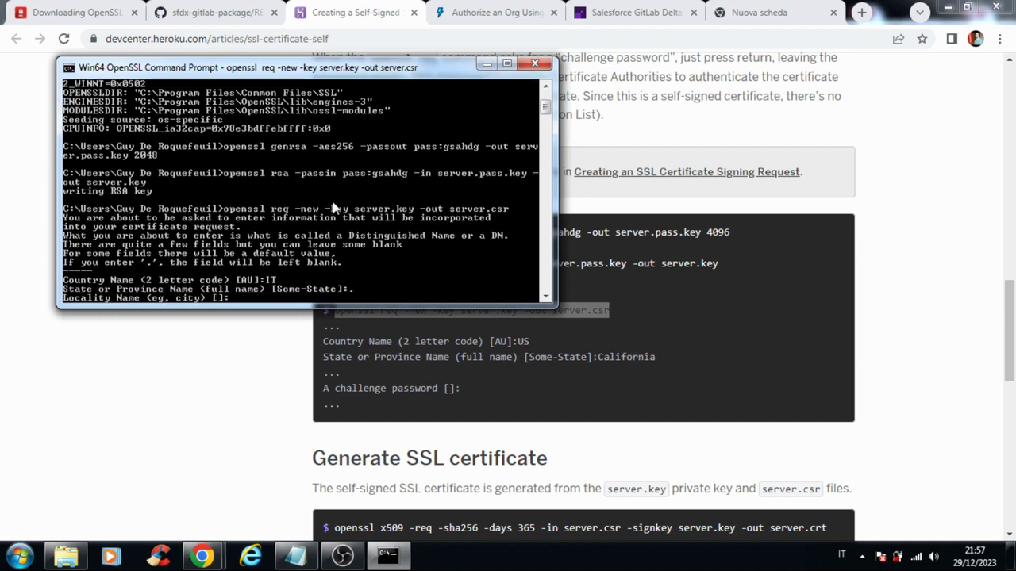
{"action": "type", "text": "Roma"}
{"action": "key", "text": "Return"}
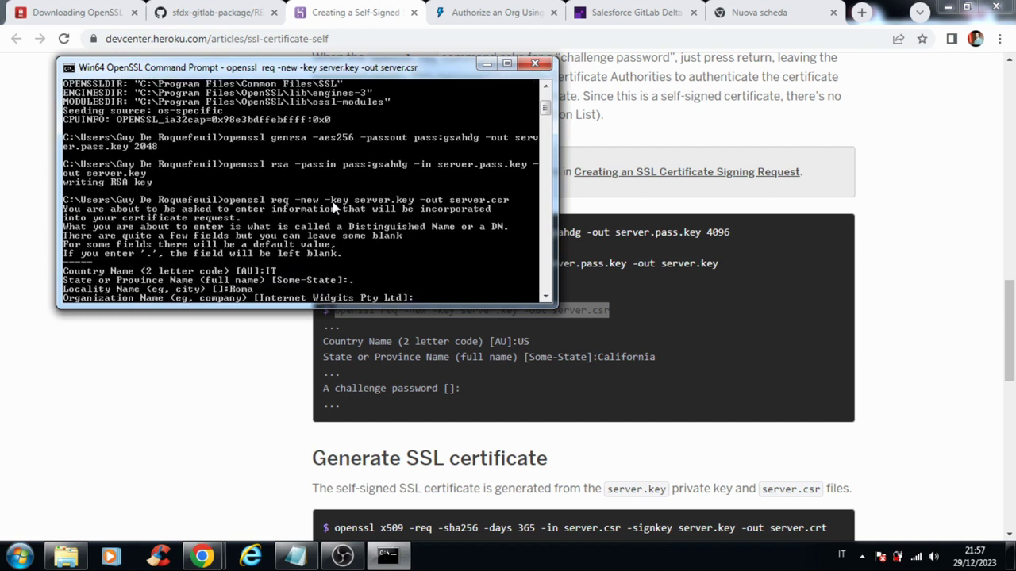
{"action": "type", "text": "GRNMusic"}
{"action": "key", "text": "Return"}
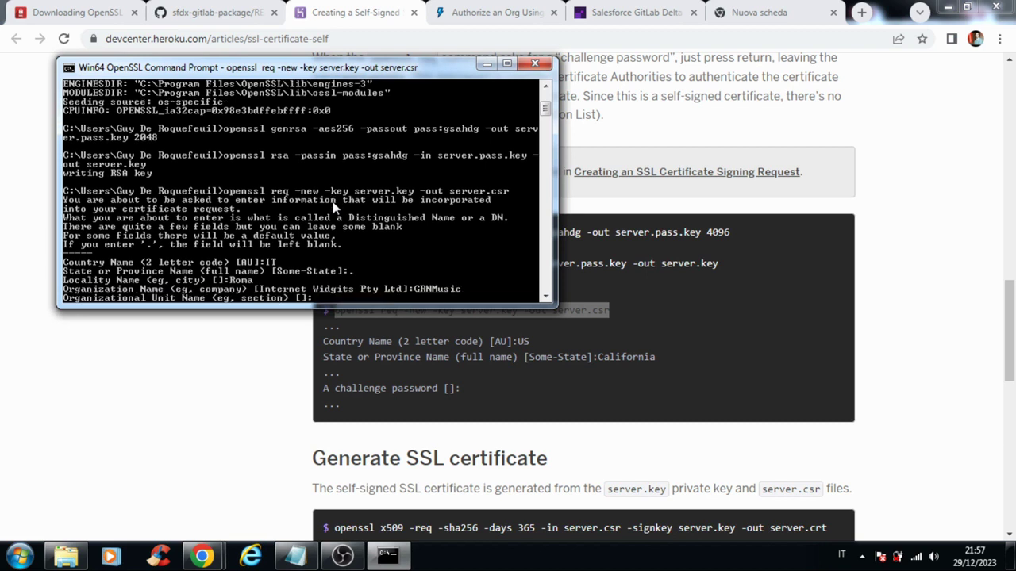
{"action": "type", "text": "."}
{"action": "key", "text": "Return"}
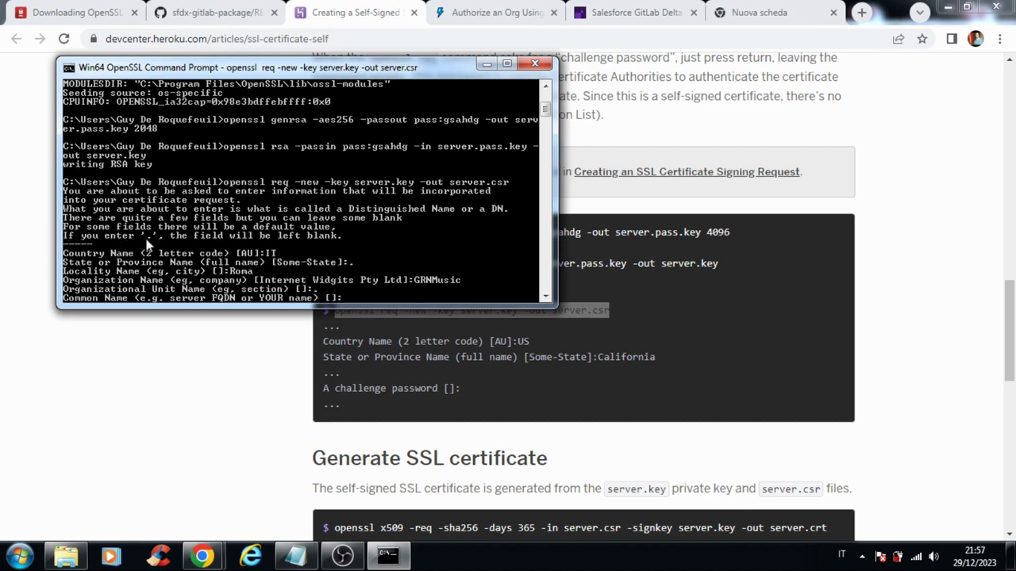
Enter the common name and leave email, challenge password and company name blank.
{"action": "type", "text": "GuyDeRoquefeuil"}
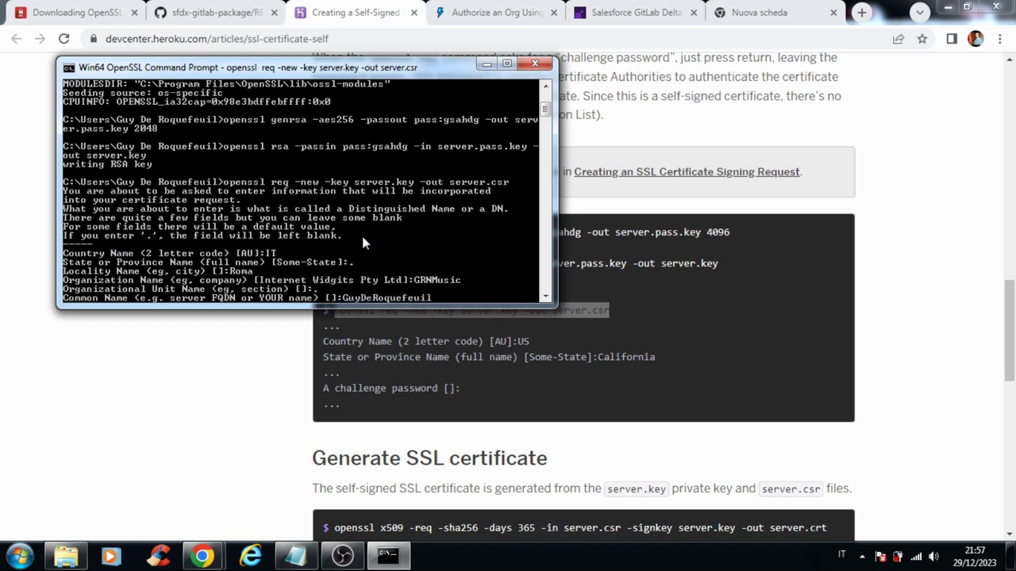
{"action": "key", "text": "Return"}
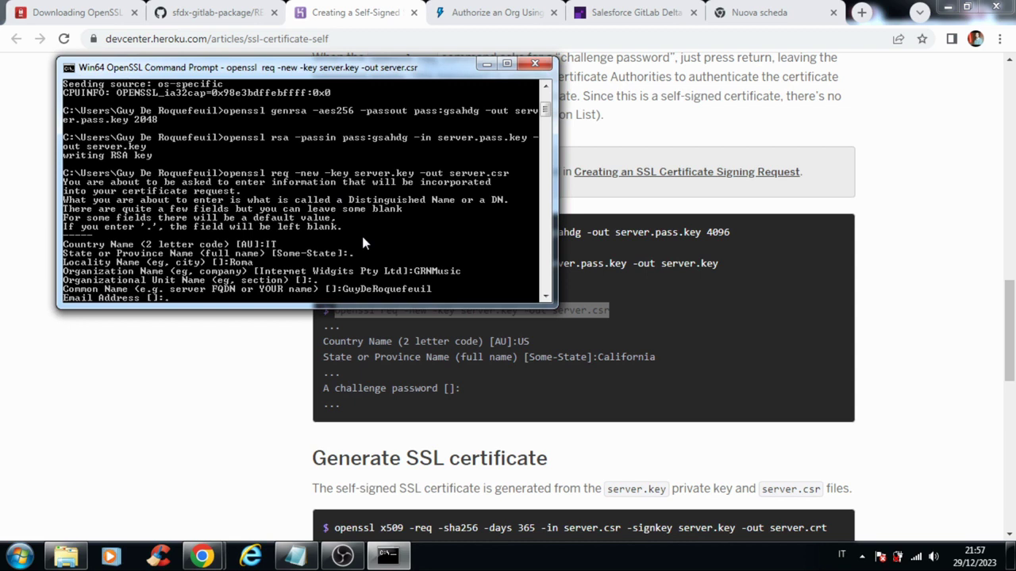
{"action": "key", "text": "Return"}
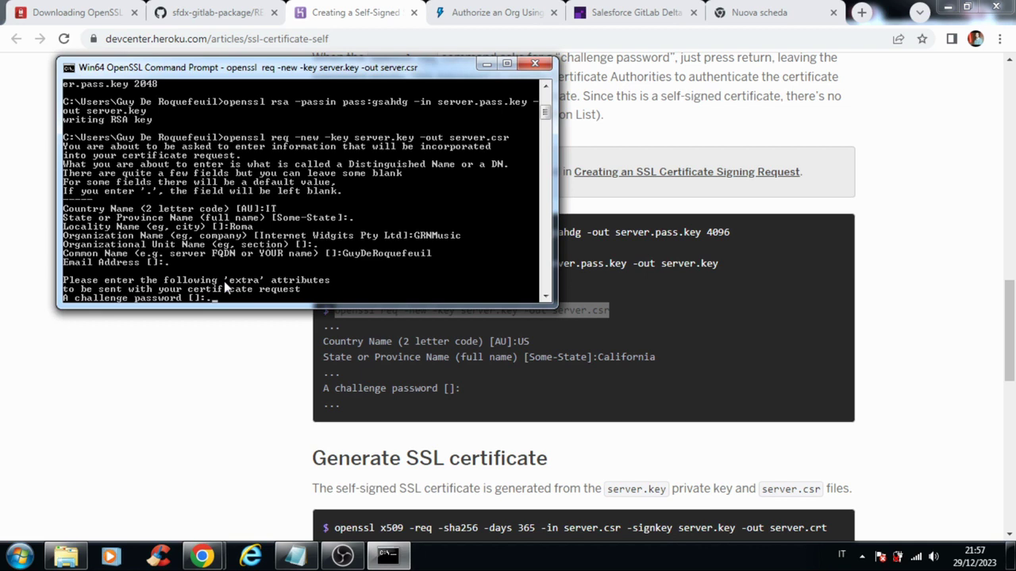
{"action": "key", "text": "Return"}
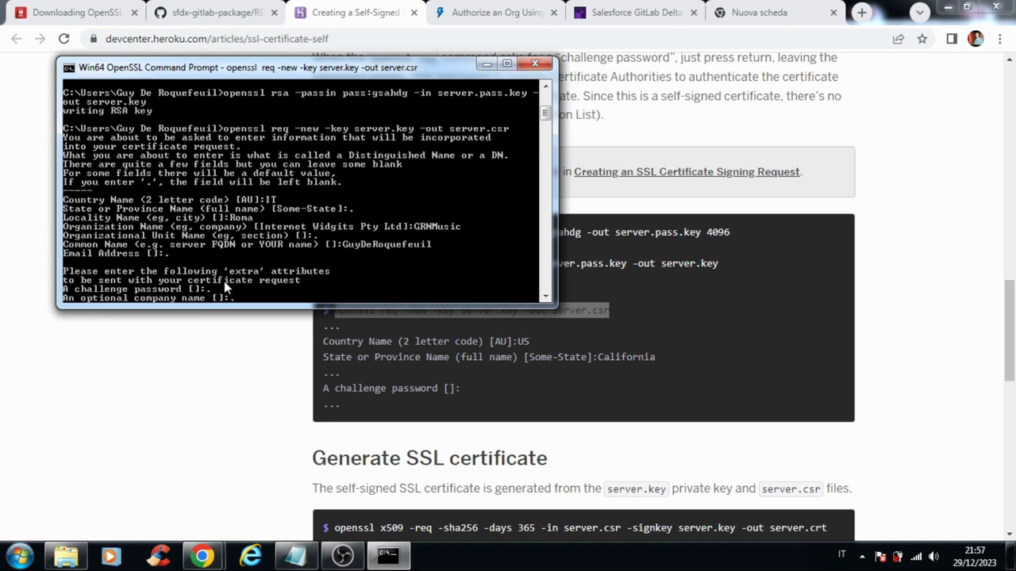
{"action": "type", "text": "."}
{"action": "key", "text": "Return"}
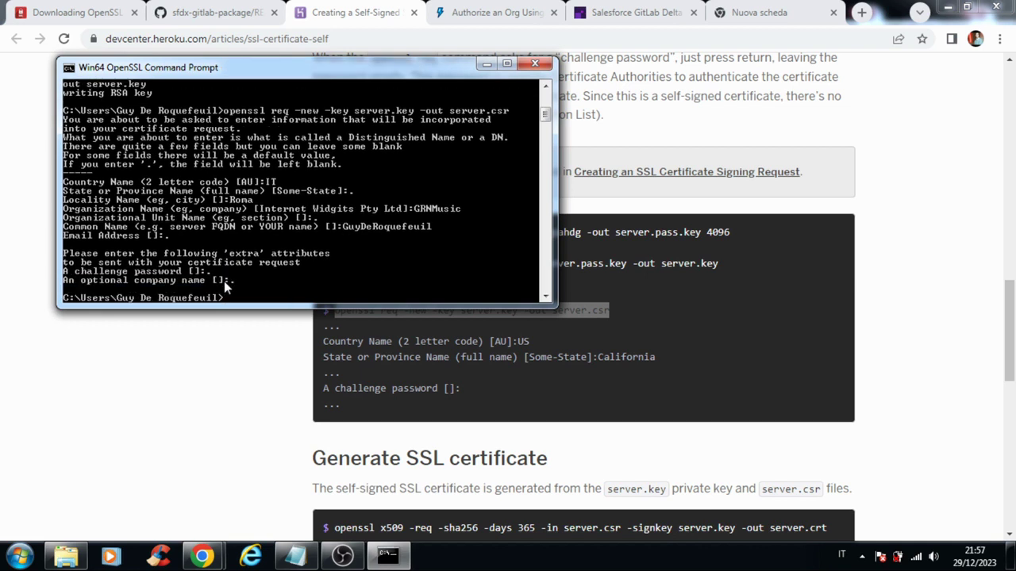
Select the openssl x509 certificate command in the Heroku guide.
{"action": "left_click", "coordinate": [653, 481]}
{"action": "scroll", "coordinate": [653, 481], "scroll_direction": "down", "scroll_amount": 2}
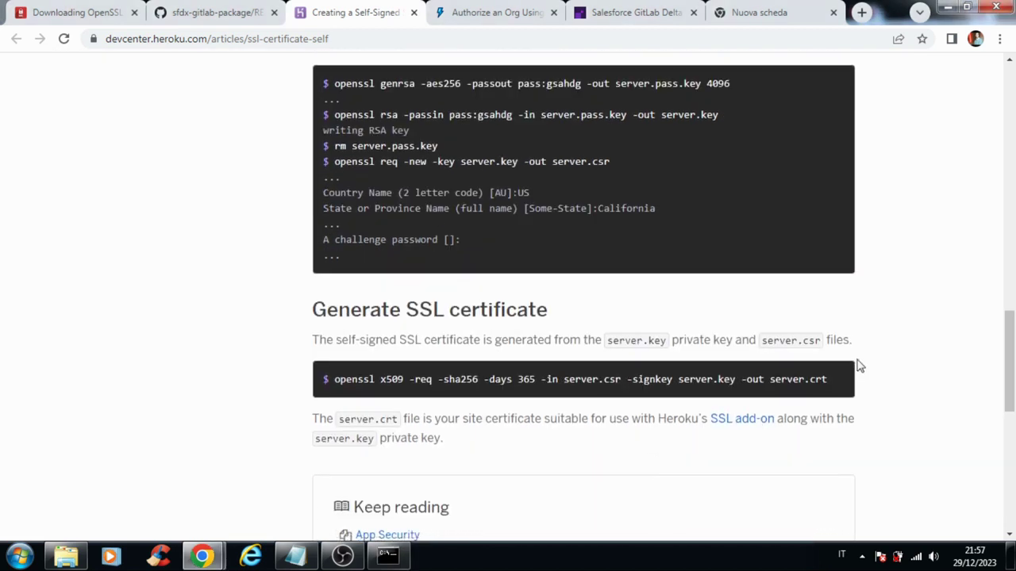
{"action": "left_click_drag", "start_coordinate": [832, 379], "coordinate": [329, 380]}
{"action": "key", "text": "ctrl+c"}
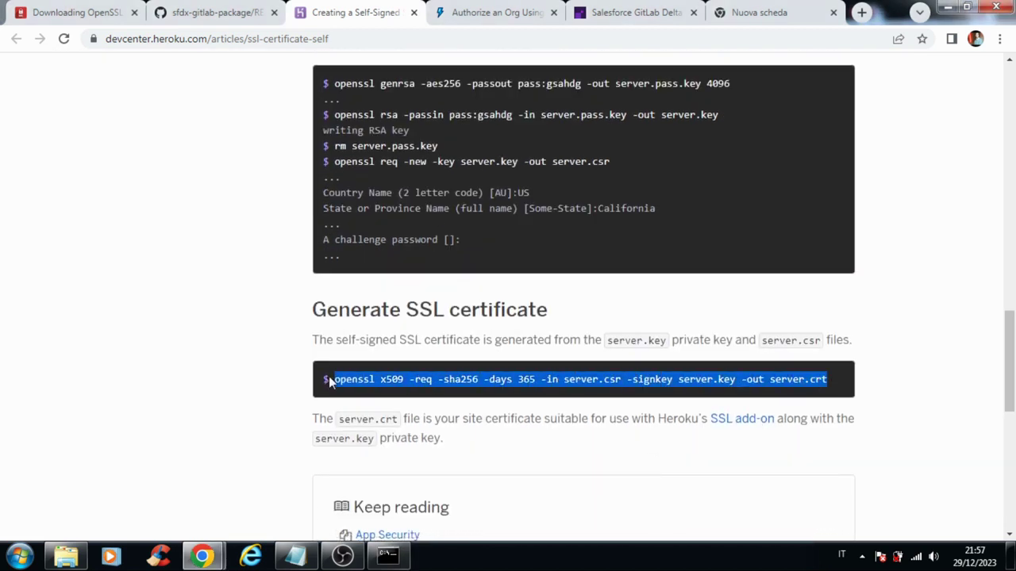
Paste and run the openssl x509 -sha256 -days 365 command to sign server.crt.
{"action": "left_click", "coordinate": [387, 555]}
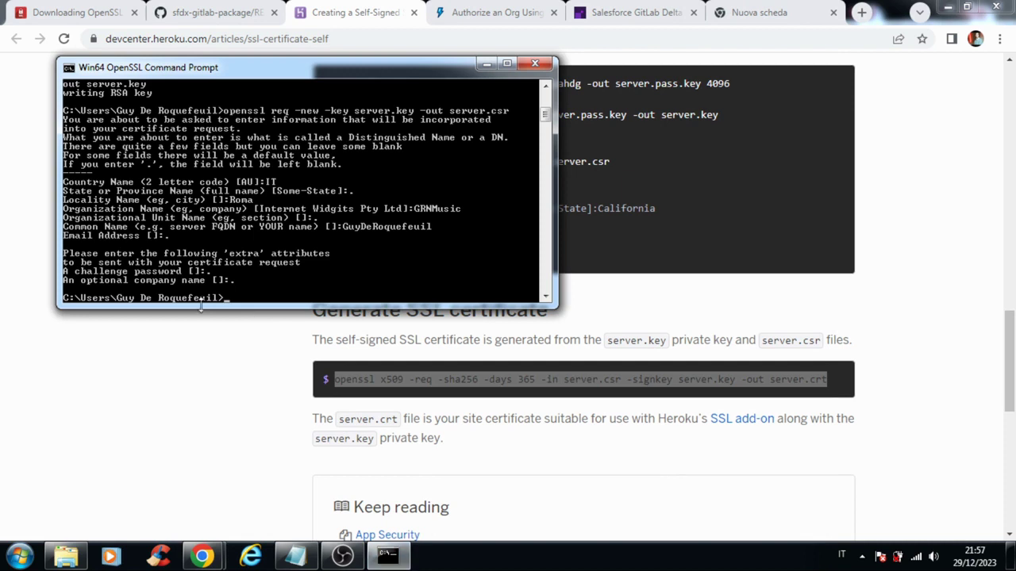
{"action": "right_click", "coordinate": [226, 299]}
{"action": "left_click", "coordinate": [252, 344]}
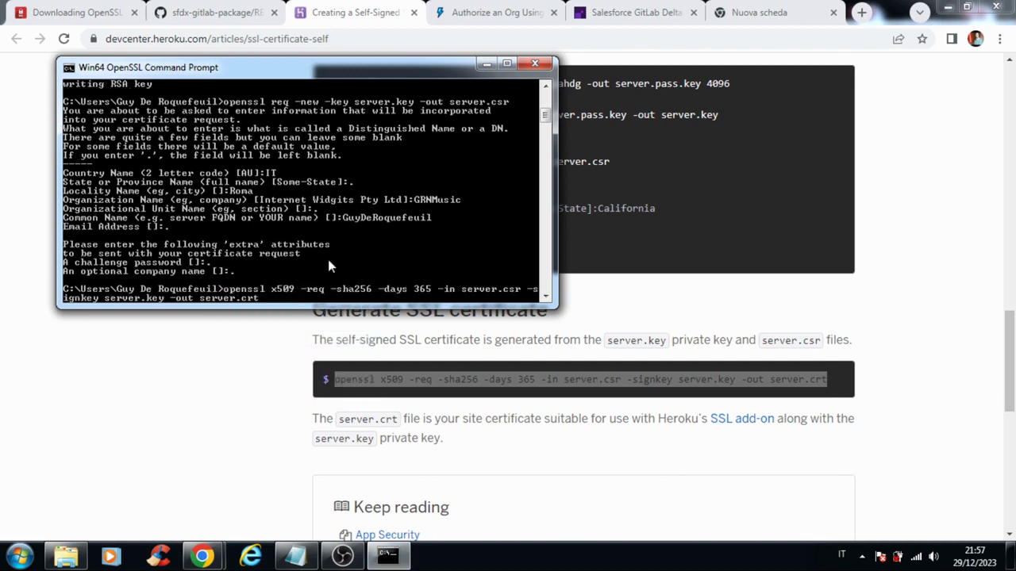
{"action": "key", "text": "Return"}
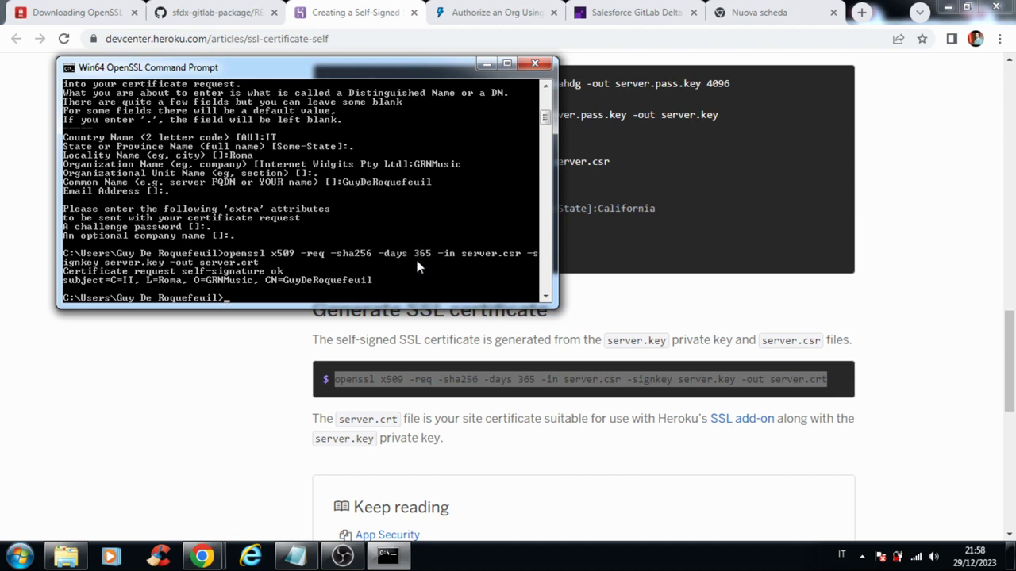
{"action": "left_click", "coordinate": [66, 555]}
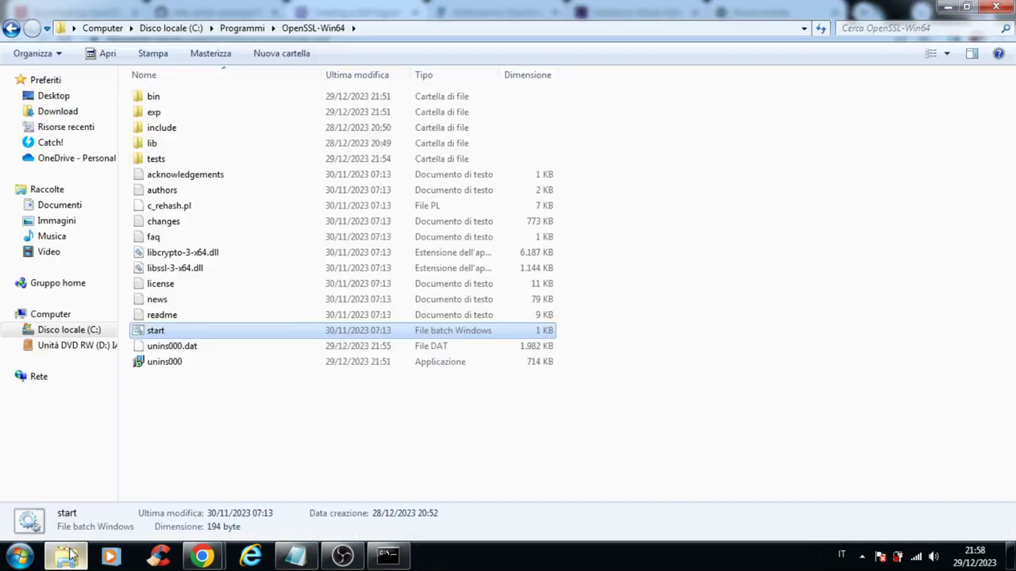
Navigate from Disco locale (C:) through Utenti into the user's home folder.
{"action": "left_click", "coordinate": [380, 551]}
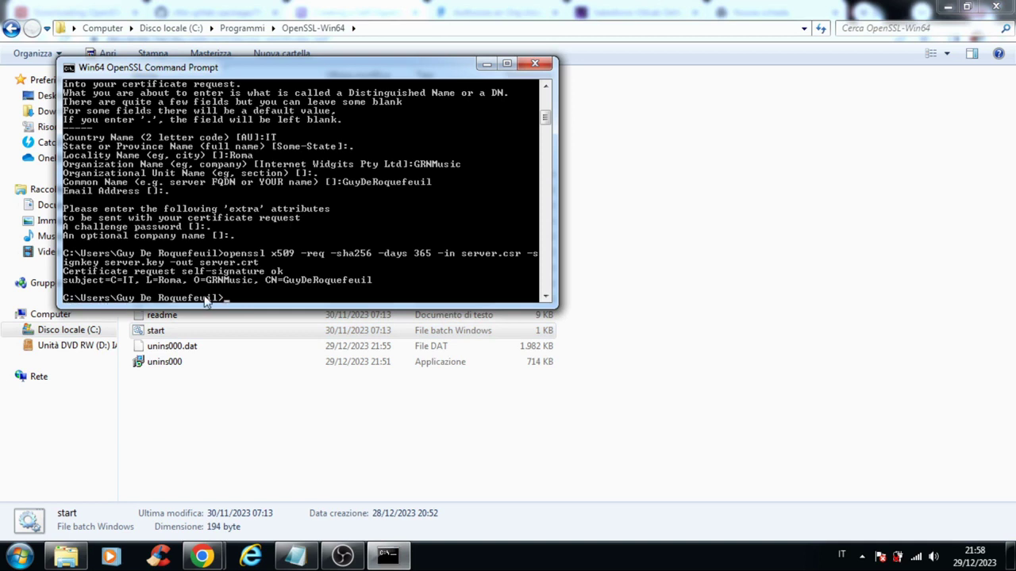
{"action": "left_click", "coordinate": [363, 465]}
{"action": "left_click", "coordinate": [170, 28]}
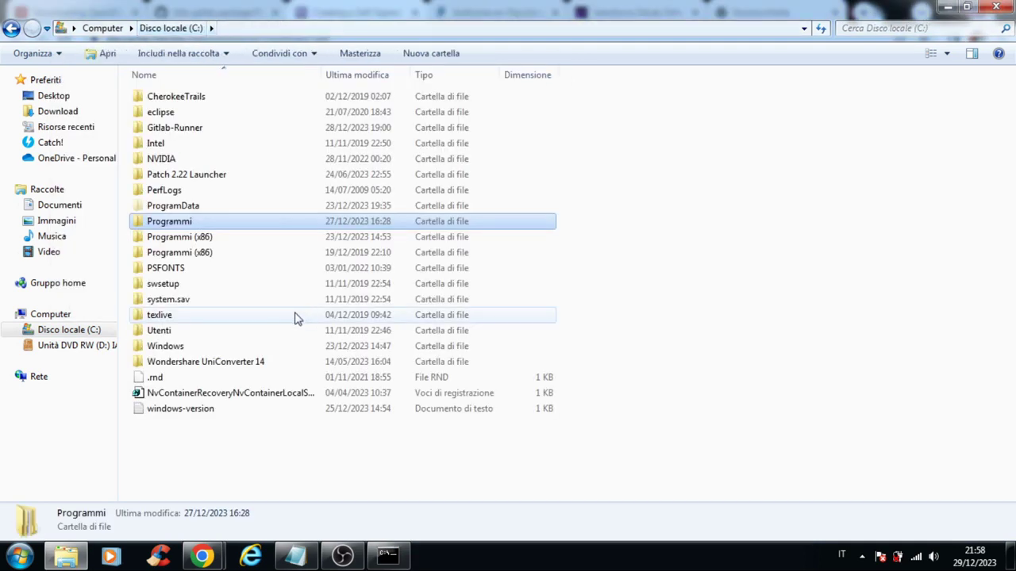
{"action": "double_click", "coordinate": [173, 330]}
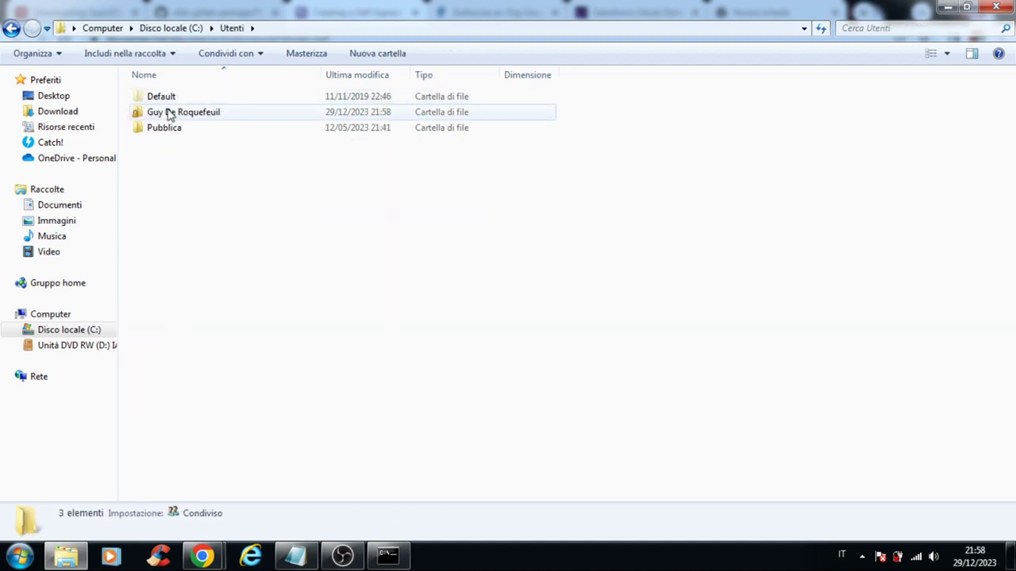
{"action": "double_click", "coordinate": [169, 115]}
{"action": "scroll", "coordinate": [249, 204], "scroll_direction": "down", "scroll_amount": 2}
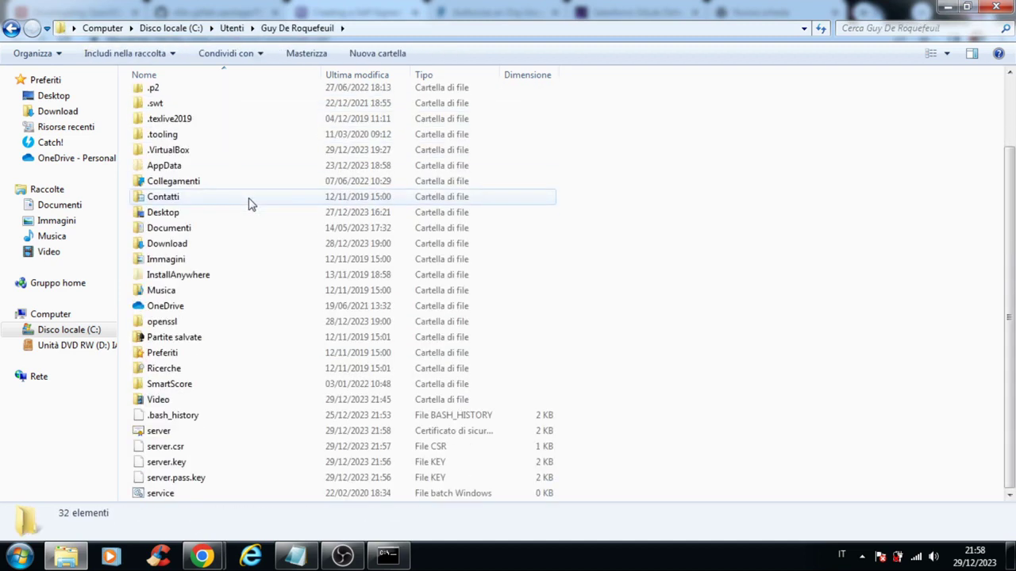
Inspect the server certificate, server.csr, server.key and server.pass.key files.
{"action": "left_click", "coordinate": [182, 431]}
{"action": "left_click", "coordinate": [176, 480], "text": "shift"}
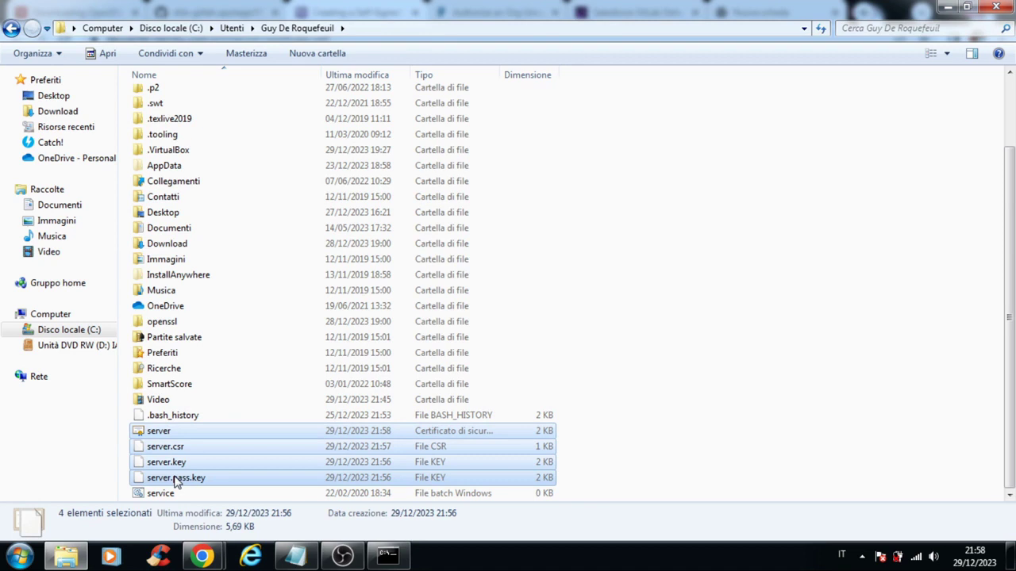
{"action": "left_click", "coordinate": [168, 433]}
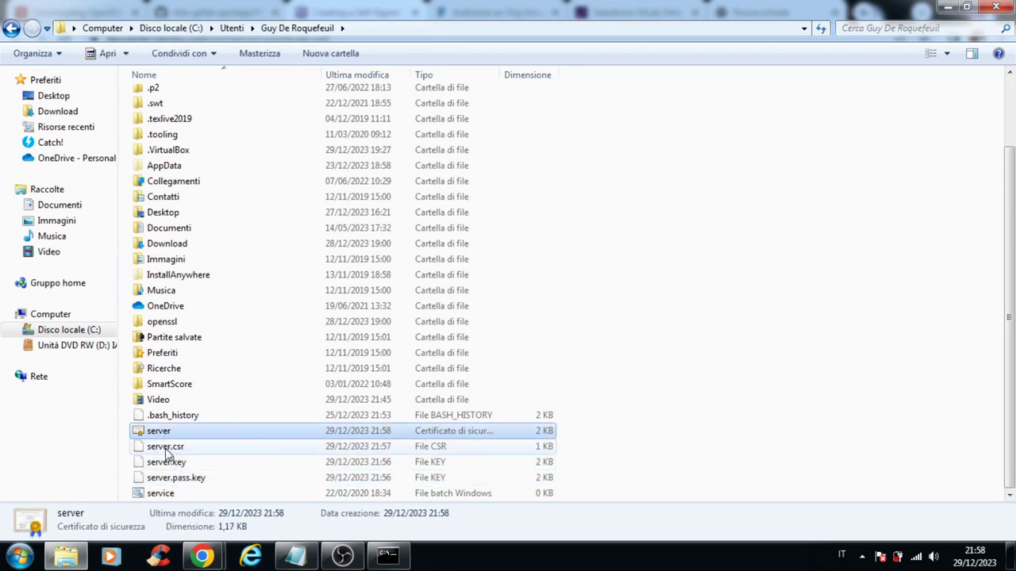
{"action": "left_click", "coordinate": [169, 461]}
{"action": "left_click", "coordinate": [171, 449]}
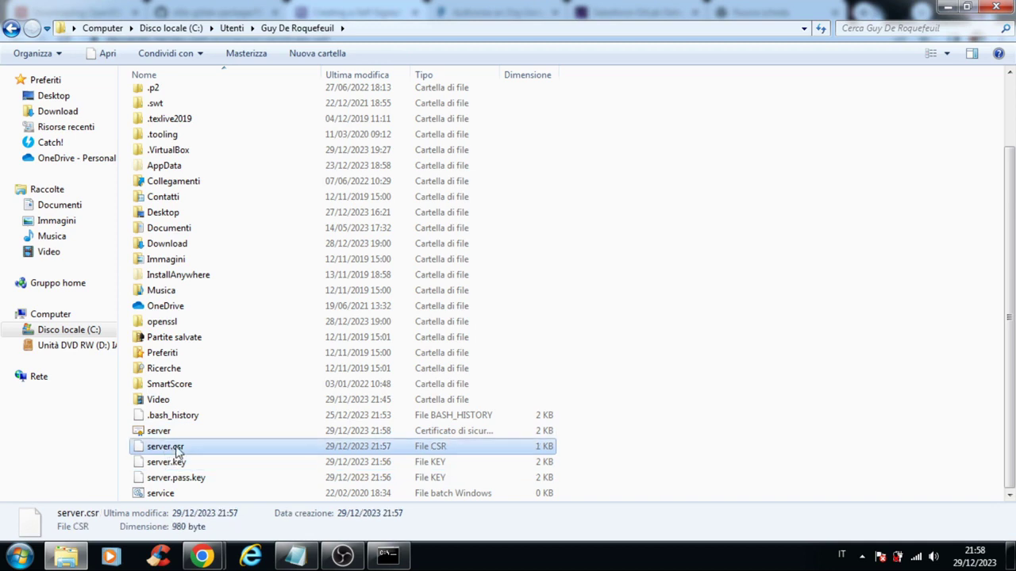
{"action": "left_click", "coordinate": [169, 462]}
{"action": "left_click", "coordinate": [168, 479]}
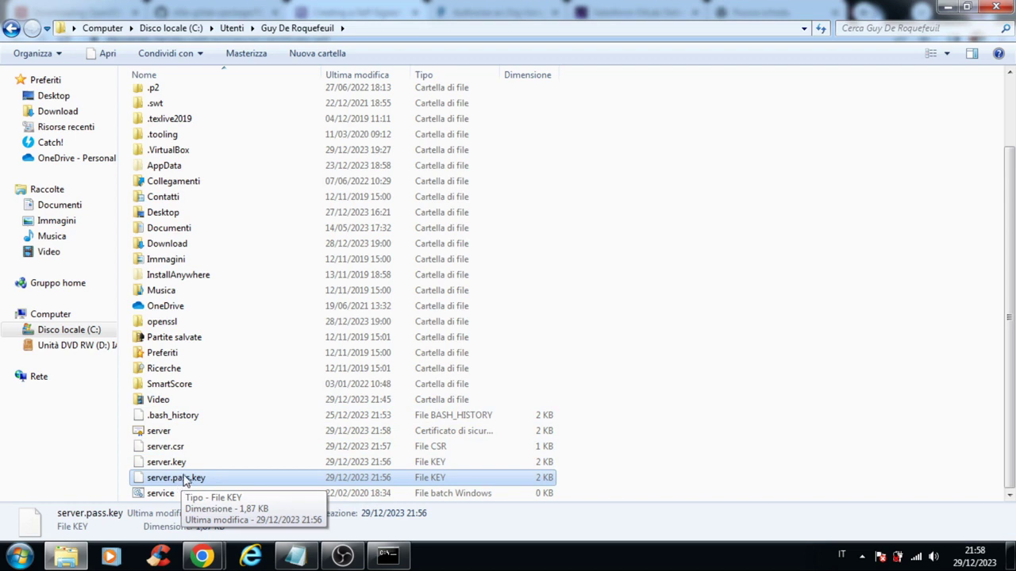
Select the openssl enc key-generation command in the sfdx-gitlab-package README.
{"action": "mouse_move", "coordinate": [202, 556]}
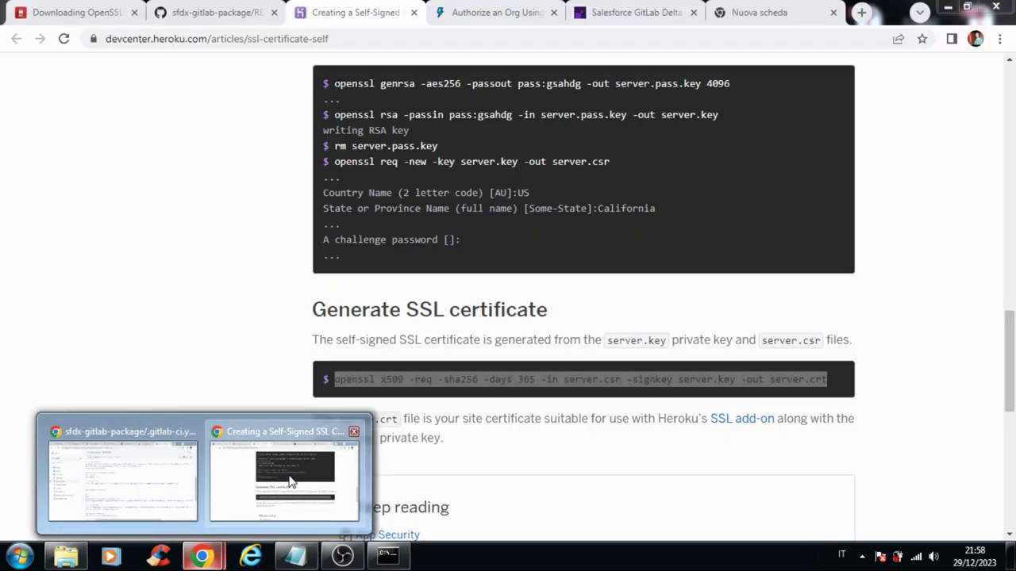
{"action": "left_click", "coordinate": [291, 482]}
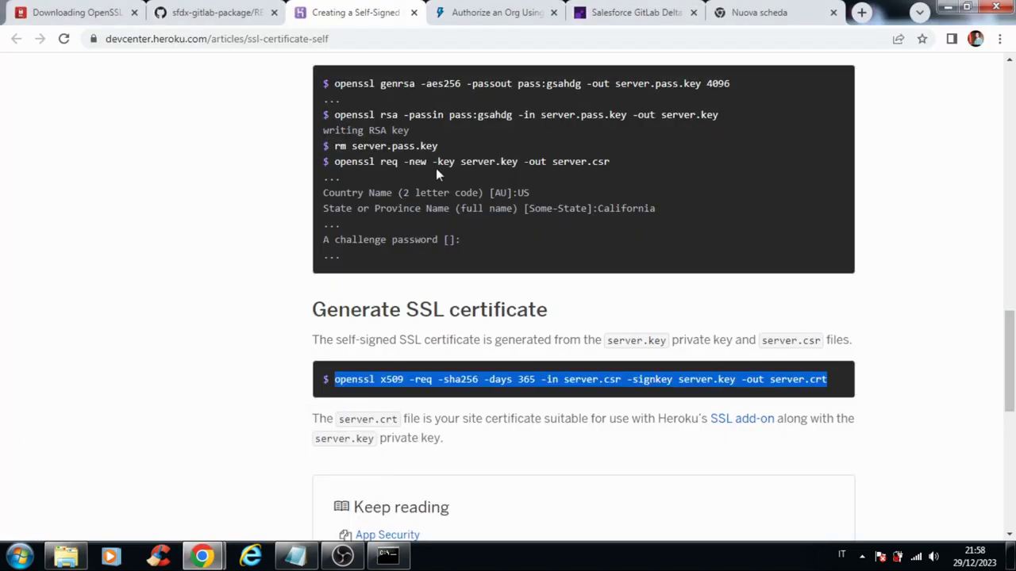
{"action": "left_click", "coordinate": [213, 17]}
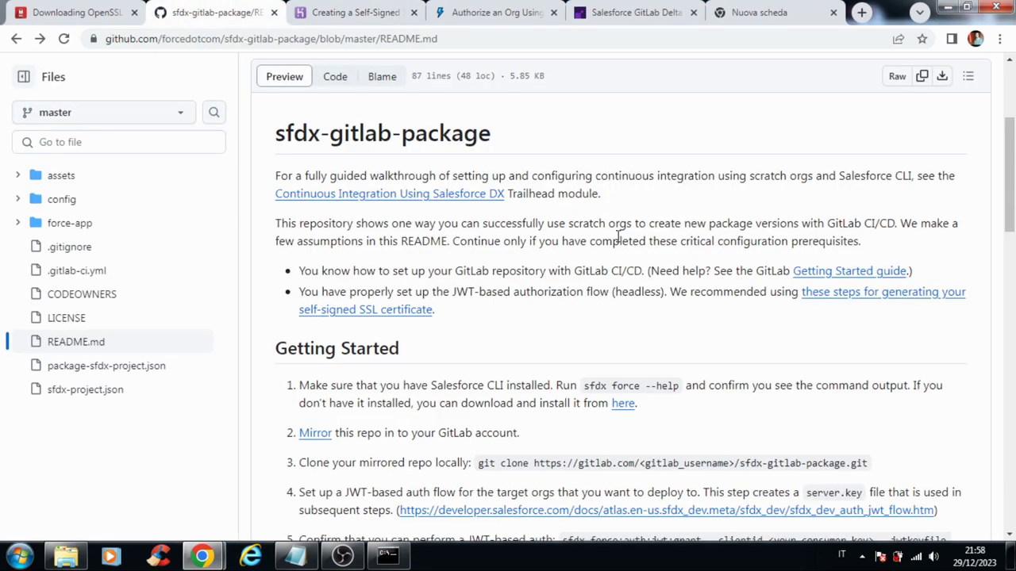
{"action": "scroll", "coordinate": [597, 202], "scroll_direction": "down", "scroll_amount": 10}
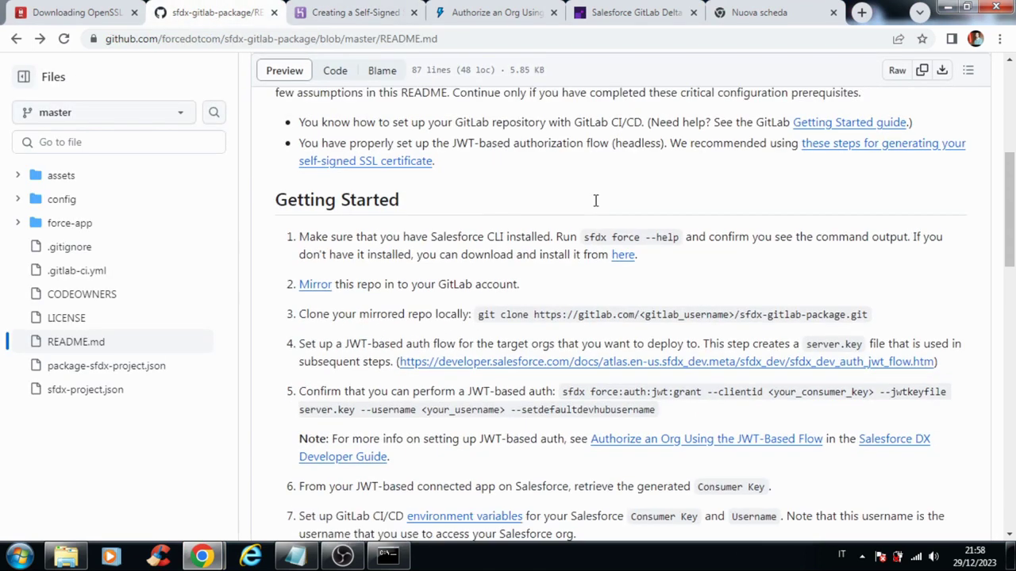
{"action": "scroll", "coordinate": [458, 254], "scroll_direction": "up", "scroll_amount": 2}
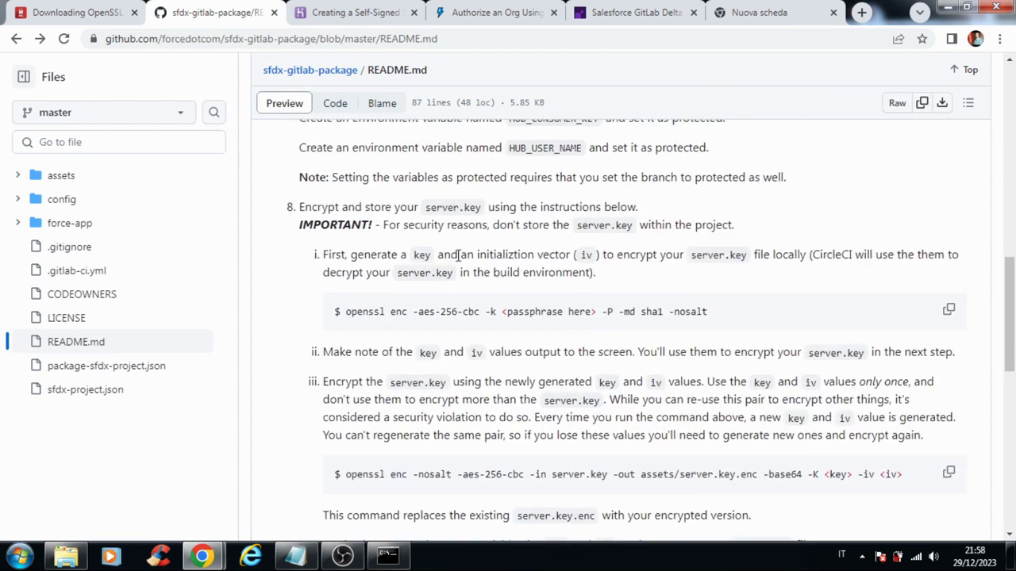
{"action": "left_click_drag", "start_coordinate": [346, 312], "coordinate": [720, 317]}
{"action": "key", "text": "ctrl+c"}
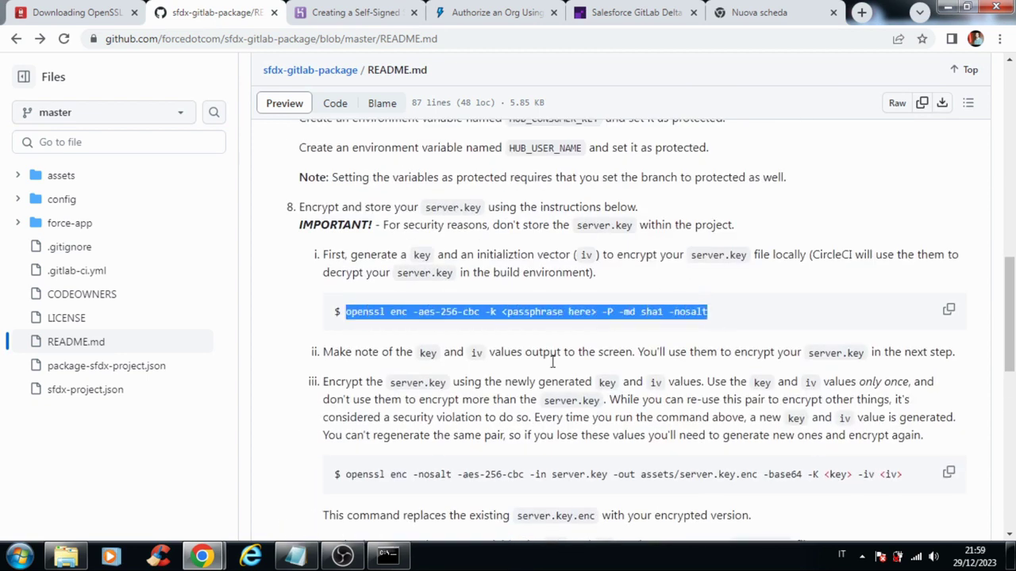
Paste the openssl enc -aes-256-cbc command, replace the placeholder with a passphrase, and run it.
{"action": "left_click", "coordinate": [392, 557]}
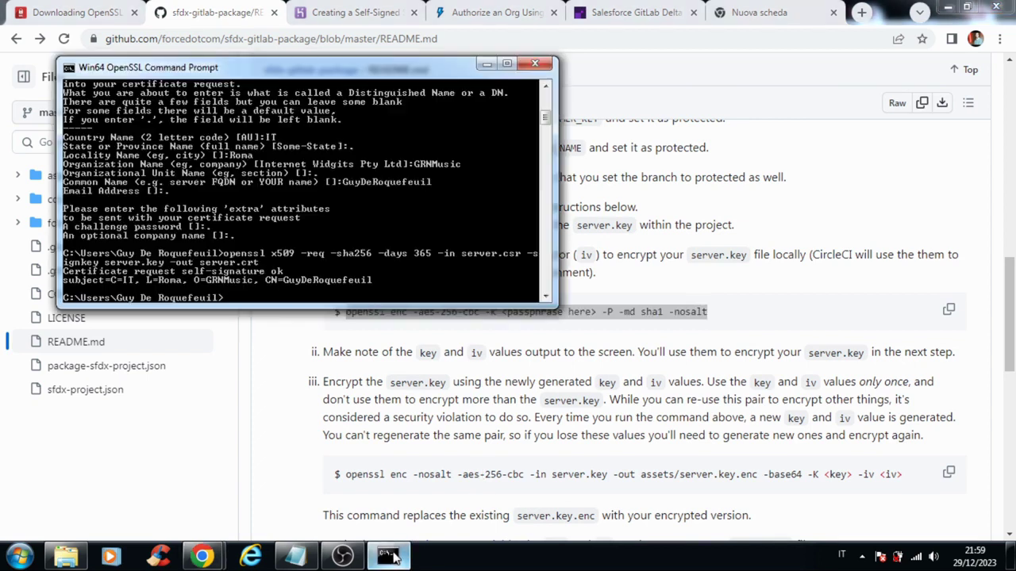
{"action": "right_click", "coordinate": [227, 301]}
{"action": "left_click", "coordinate": [267, 341]}
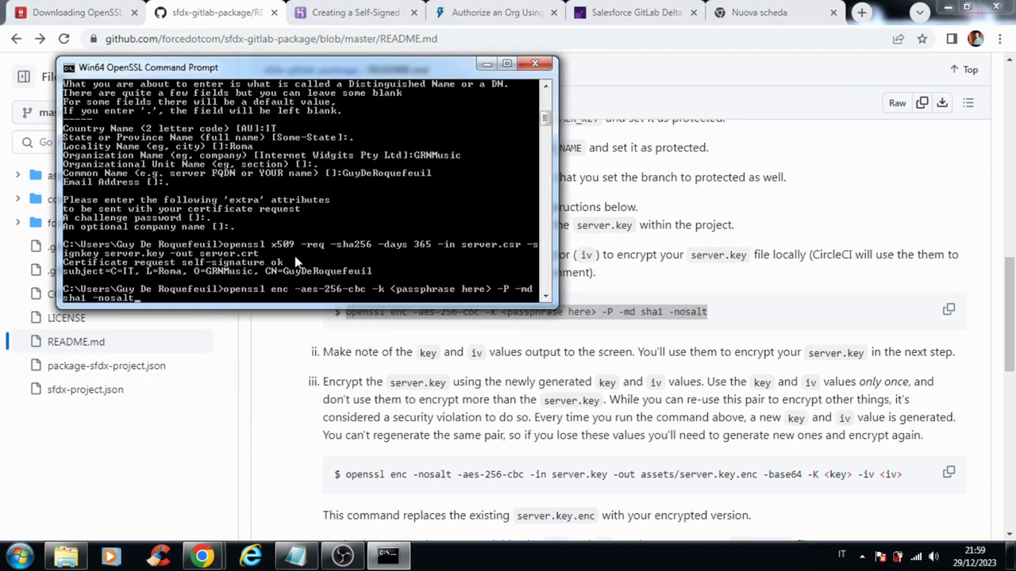
{"action": "key", "text": "Left"}
{"action": "key", "text": "Left"}
{"action": "key", "text": "Left"}
{"action": "key", "text": "Left"}
{"action": "key", "text": "Left"}
{"action": "key", "text": "Left"}
{"action": "key", "text": "Left"}
{"action": "key", "text": "Left"}
{"action": "key", "text": "Left"}
{"action": "key", "text": "Left"}
{"action": "key", "text": "Left"}
{"action": "key", "text": "Left"}
{"action": "key", "text": "Left"}
{"action": "key", "text": "Left"}
{"action": "key", "text": "Left"}
{"action": "key", "text": "Left"}
{"action": "key", "text": "Left"}
{"action": "key", "text": "Left"}
{"action": "key", "text": "Left"}
{"action": "key", "text": "Left"}
{"action": "key", "text": "BackSpace"}
{"action": "key", "text": "BackSpace"}
{"action": "key", "text": "BackSpace"}
{"action": "key", "text": "BackSpace"}
{"action": "key", "text": "BackSpace"}
{"action": "key", "text": "BackSpace"}
{"action": "key", "text": "BackSpace"}
{"action": "key", "text": "BackSpace"}
{"action": "key", "text": "BackSpace"}
{"action": "key", "text": "BackSpace"}
{"action": "key", "text": "BackSpace"}
{"action": "key", "text": "BackSpace"}
{"action": "key", "text": "BackSpace"}
{"action": "key", "text": "BackSpace"}
{"action": "key", "text": "BackSpace"}
{"action": "key", "text": "BackSpace"}
{"action": "key", "text": "BackSpace"}
{"action": "type", "text": "M"}
{"action": "type", "text": "yPasswo"}
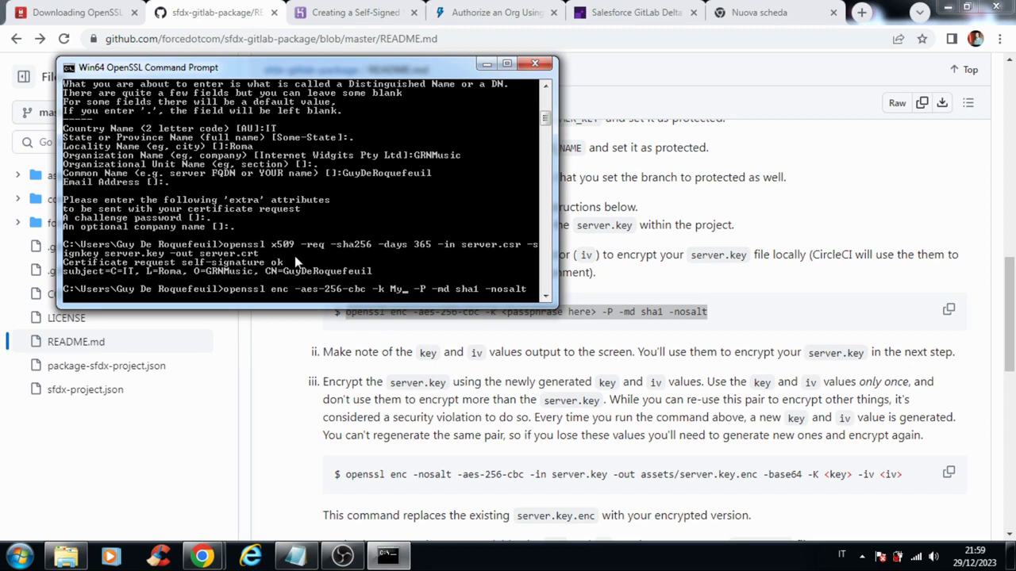
{"action": "type", "text": "rd1"}
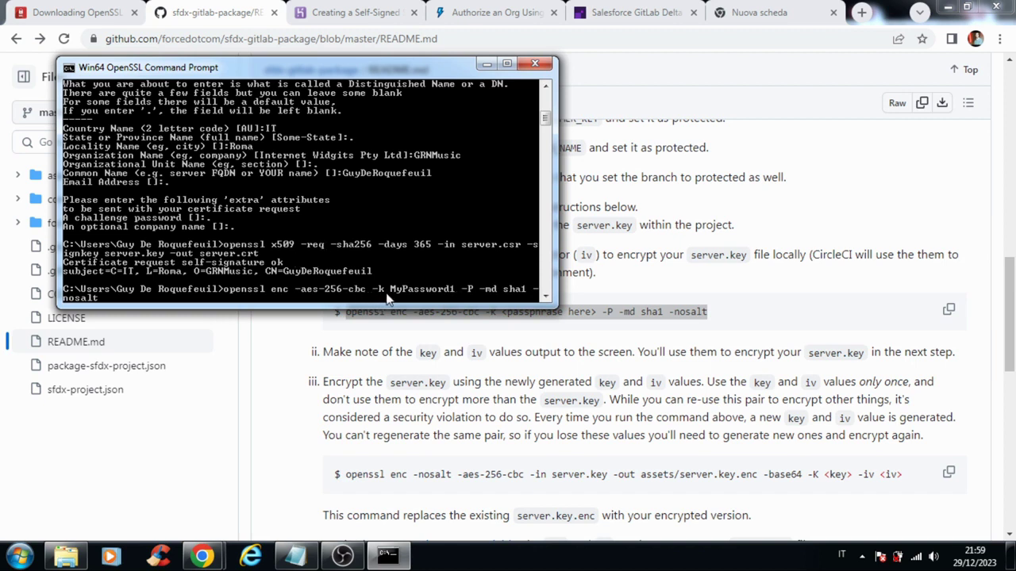
{"action": "key", "text": "Return"}
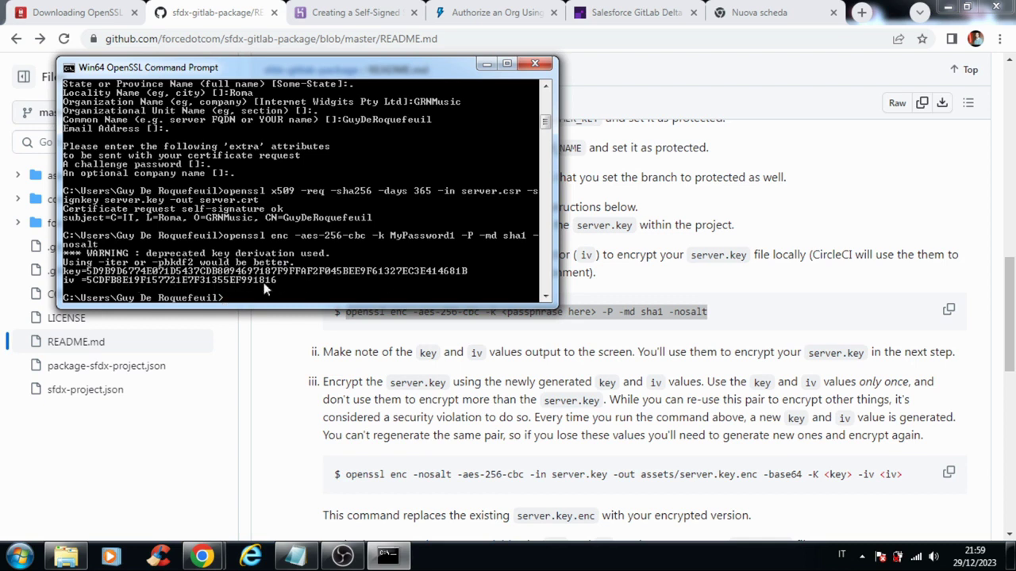
Select and copy all the console output, including the generated key and iv.
{"action": "right_click", "coordinate": [371, 251]}
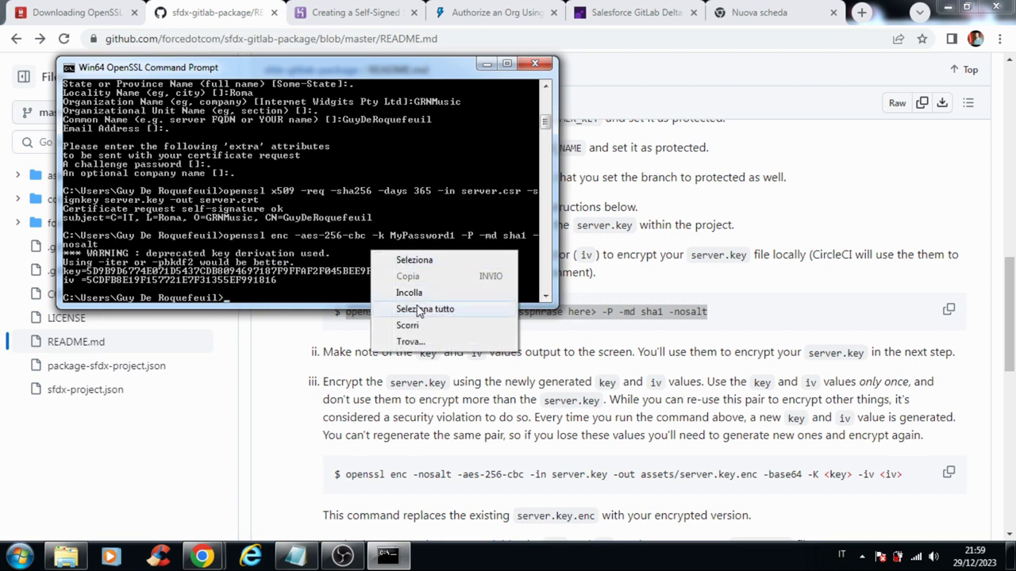
{"action": "left_click", "coordinate": [419, 311]}
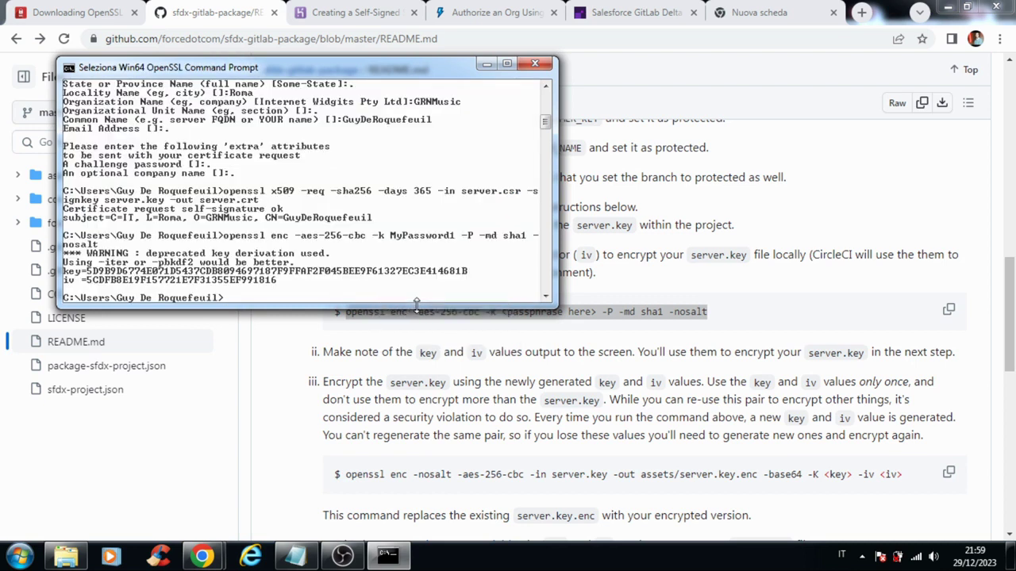
{"action": "right_click", "coordinate": [355, 71]}
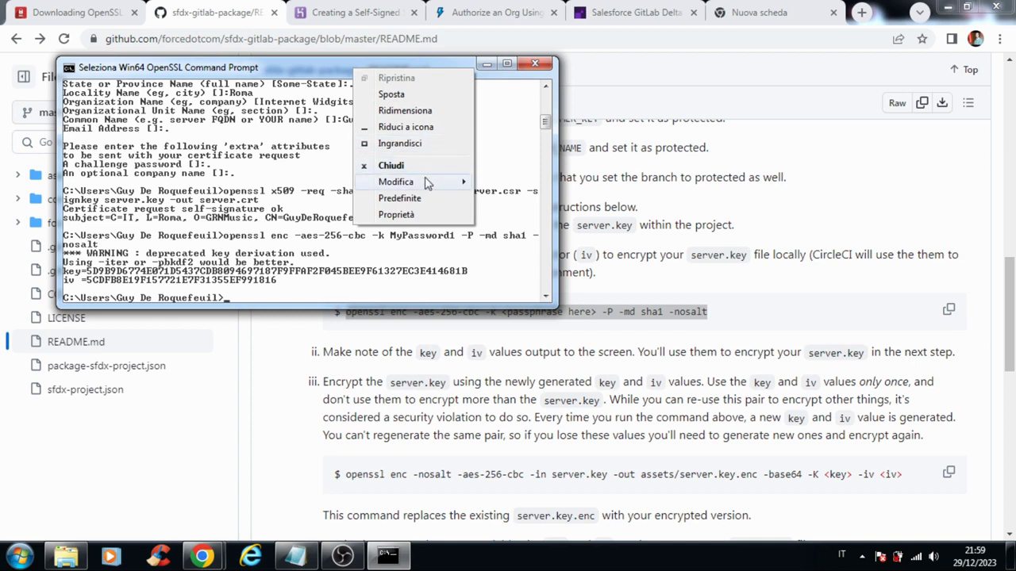
{"action": "mouse_move", "coordinate": [468, 187]}
{"action": "left_click", "coordinate": [501, 197]}
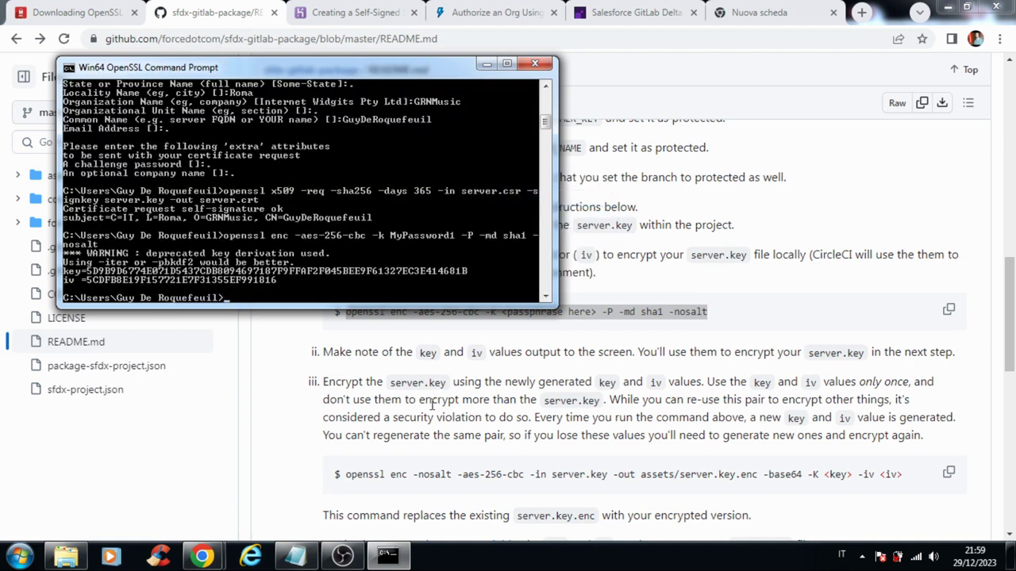
Paste the console output into the untitled Notepad note, then minimize it.
{"action": "left_click", "coordinate": [294, 556]}
{"action": "left_click", "coordinate": [325, 404]}
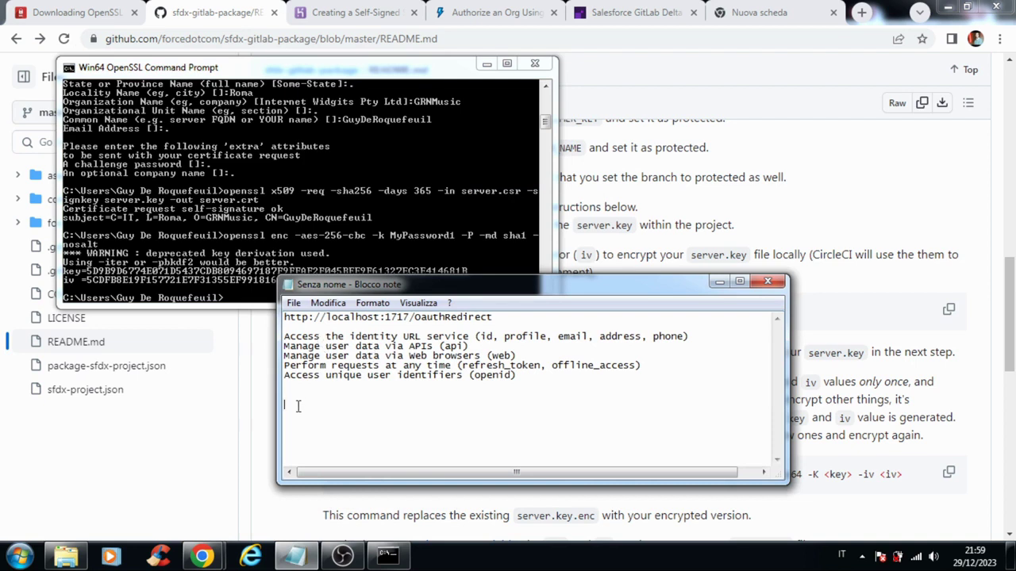
{"action": "right_click", "coordinate": [297, 407]}
{"action": "left_click", "coordinate": [333, 273]}
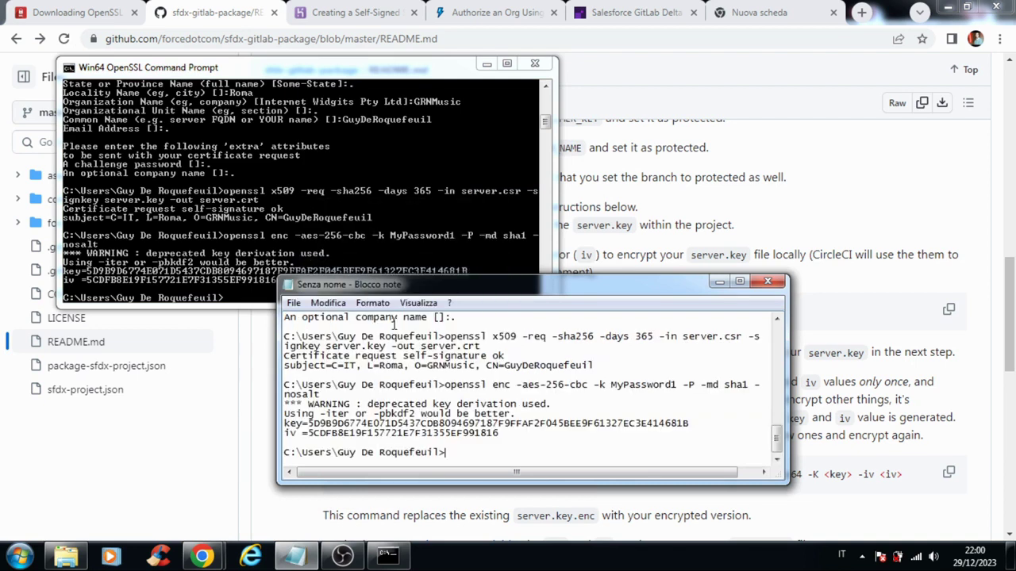
{"action": "scroll", "coordinate": [436, 384], "scroll_direction": "up", "scroll_amount": 10}
{"action": "scroll", "coordinate": [391, 369], "scroll_direction": "down", "scroll_amount": 10}
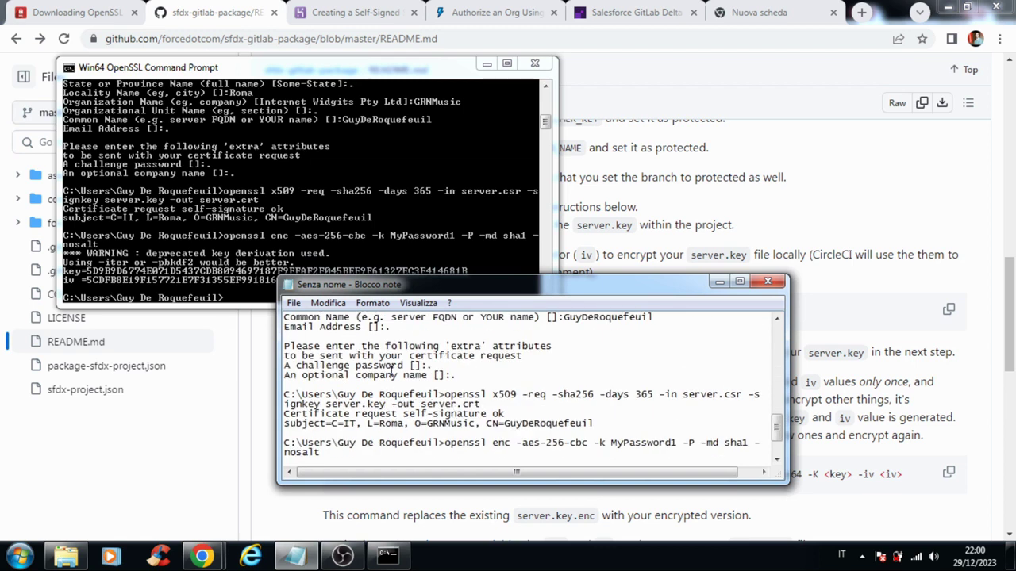
{"action": "left_click_drag", "start_coordinate": [284, 424], "coordinate": [338, 424]}
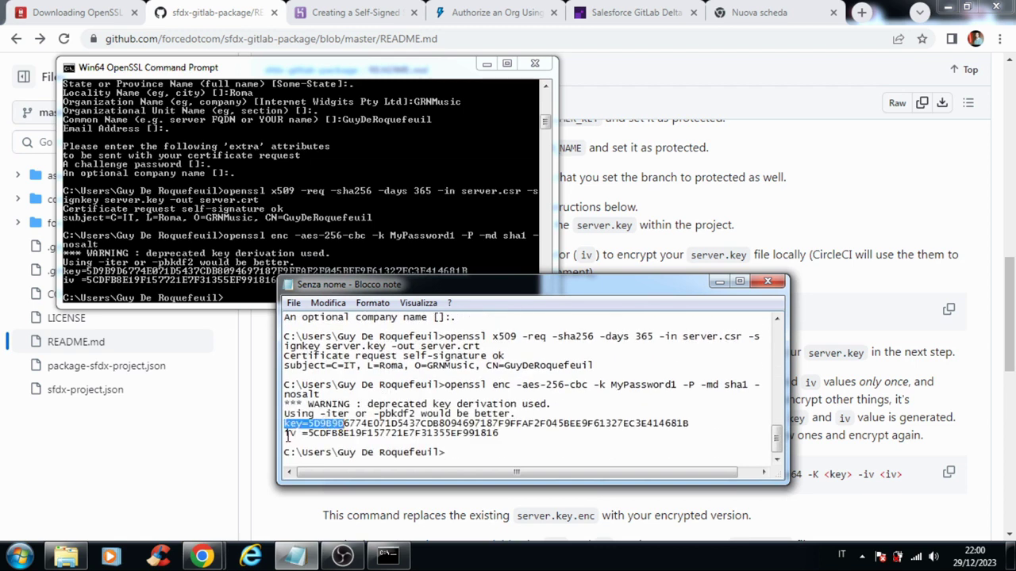
{"action": "left_click_drag", "start_coordinate": [611, 386], "coordinate": [676, 385]}
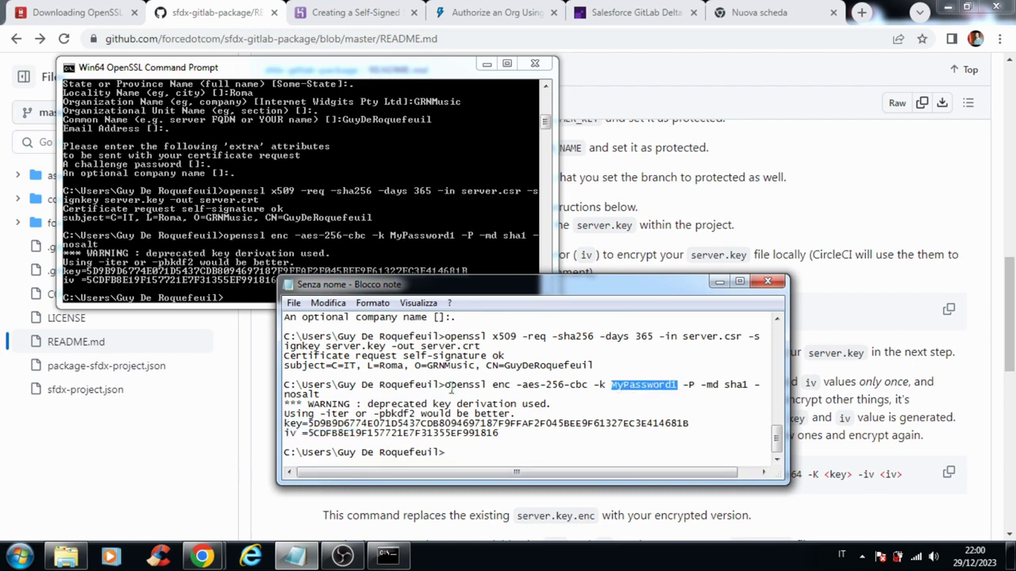
{"action": "left_click", "coordinate": [719, 281]}
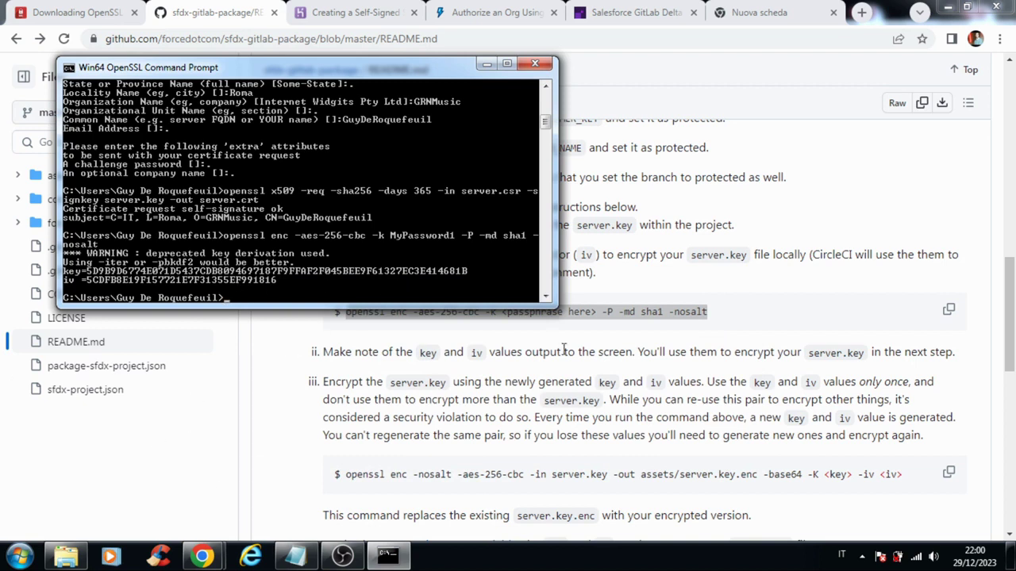
Paste the README's openssl encryption command at the prompt and insert the generated iv after -iv.
{"action": "left_click_drag", "start_coordinate": [347, 474], "coordinate": [919, 479]}
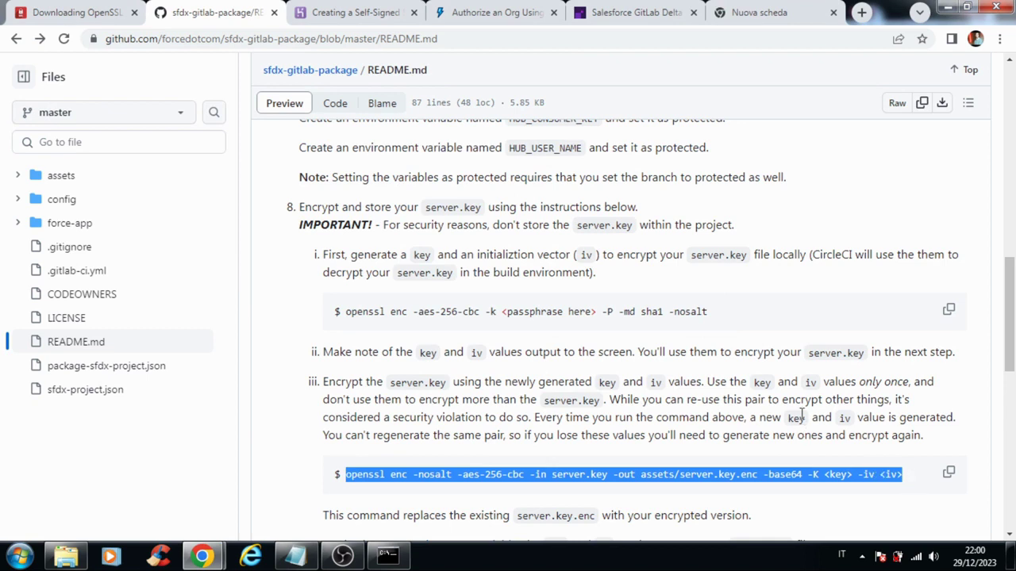
{"action": "left_click", "coordinate": [387, 556]}
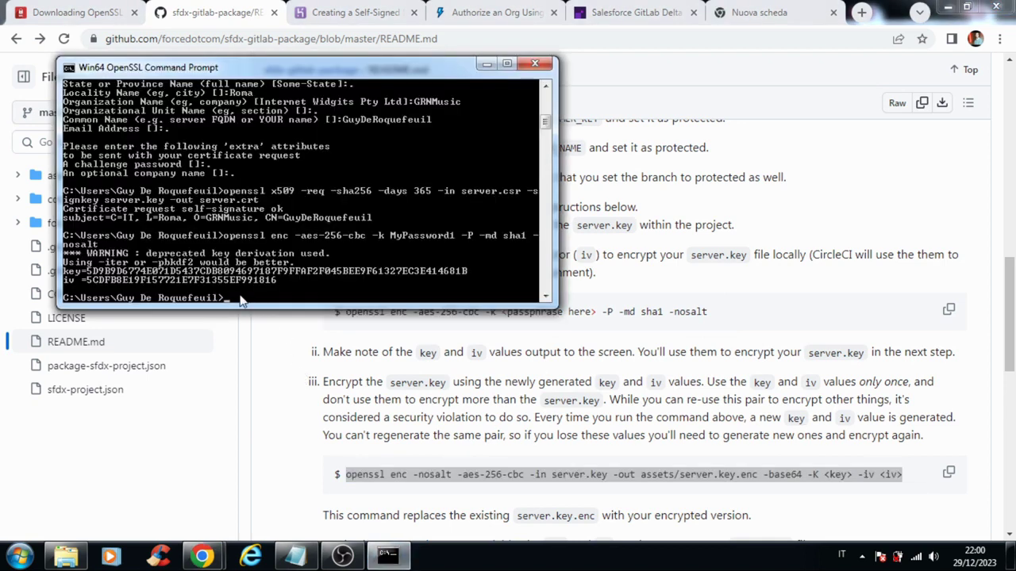
{"action": "right_click", "coordinate": [242, 300]}
{"action": "left_click", "coordinate": [277, 337]}
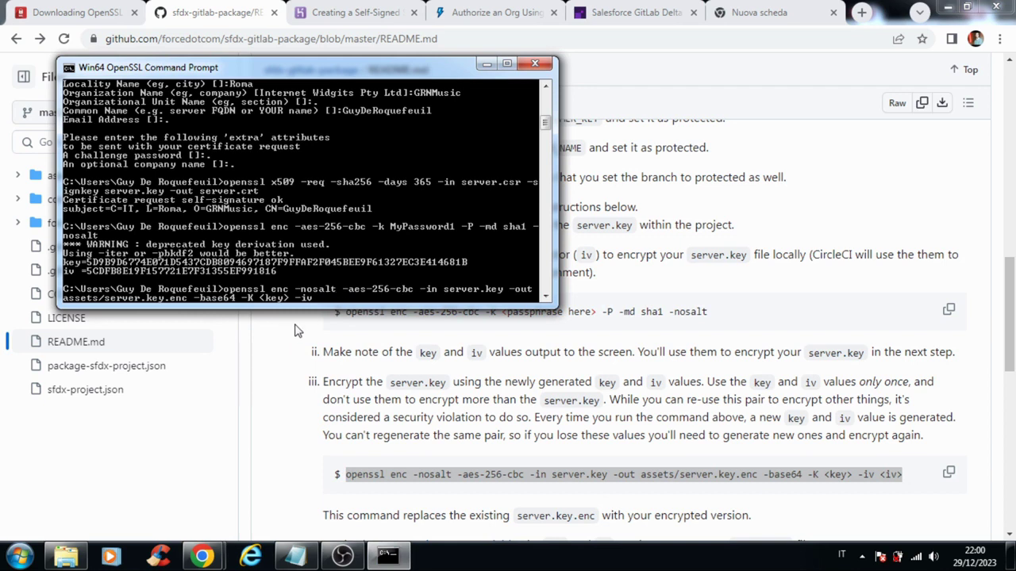
{"action": "left_click", "coordinate": [316, 552]}
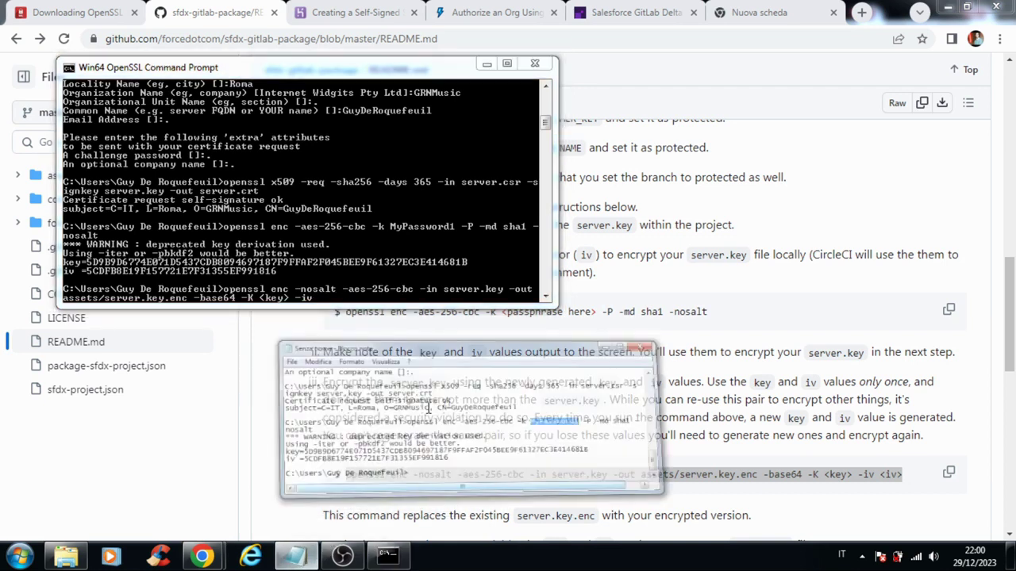
{"action": "left_click_drag", "start_coordinate": [314, 432], "coordinate": [501, 434]}
{"action": "key", "text": "ctrl+c"}
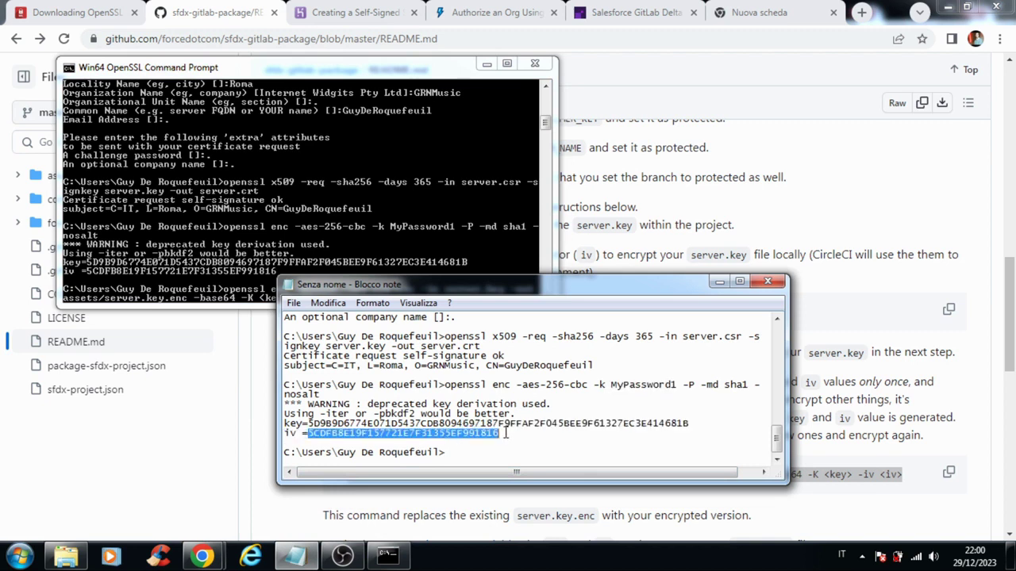
{"action": "left_click", "coordinate": [238, 293]}
{"action": "right_click", "coordinate": [323, 303]}
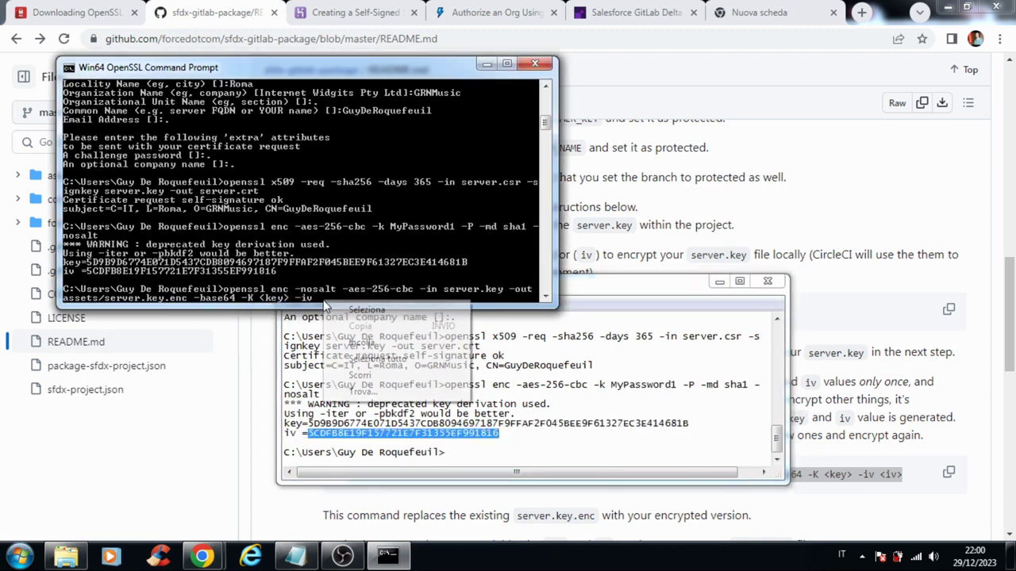
{"action": "left_click", "coordinate": [358, 344]}
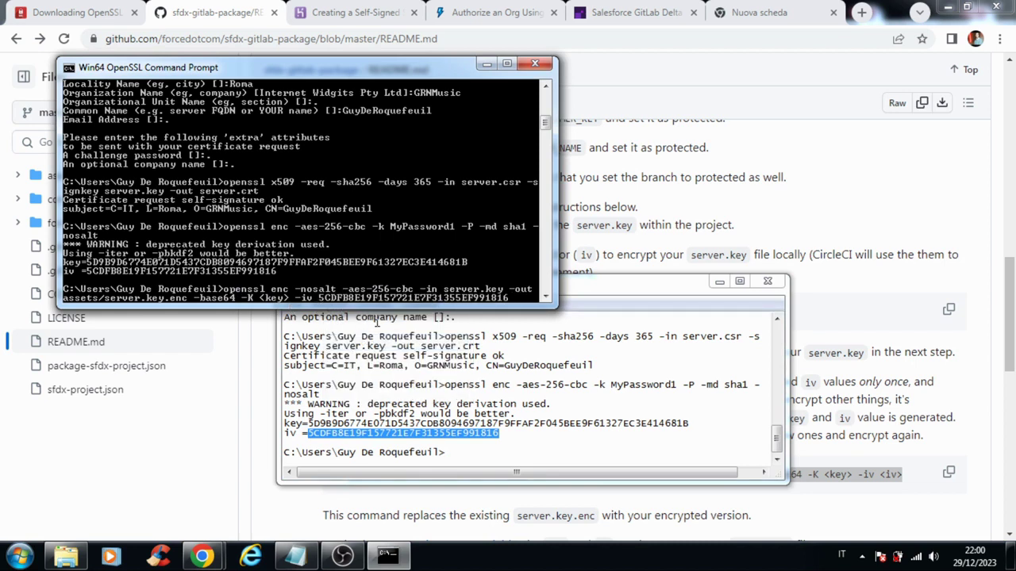
Replace the <key> placeholder after -K with the generated key value.
{"action": "key", "text": "BackSpace"}
{"action": "key", "text": "BackSpace"}
{"action": "key", "text": "BackSpace"}
{"action": "key", "text": "BackSpace"}
{"action": "key", "text": "BackSpace"}
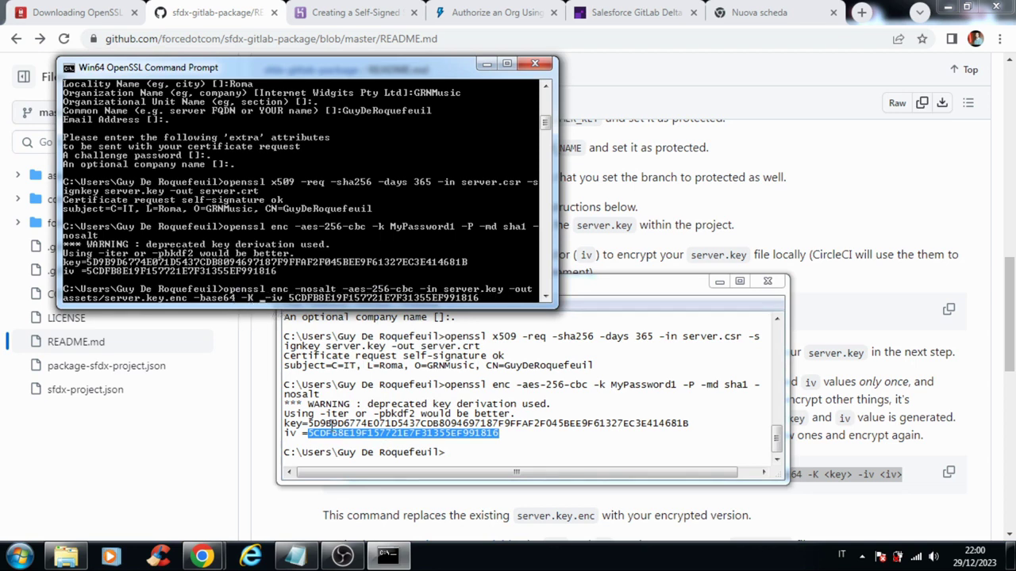
{"action": "left_click_drag", "start_coordinate": [309, 423], "coordinate": [691, 424]}
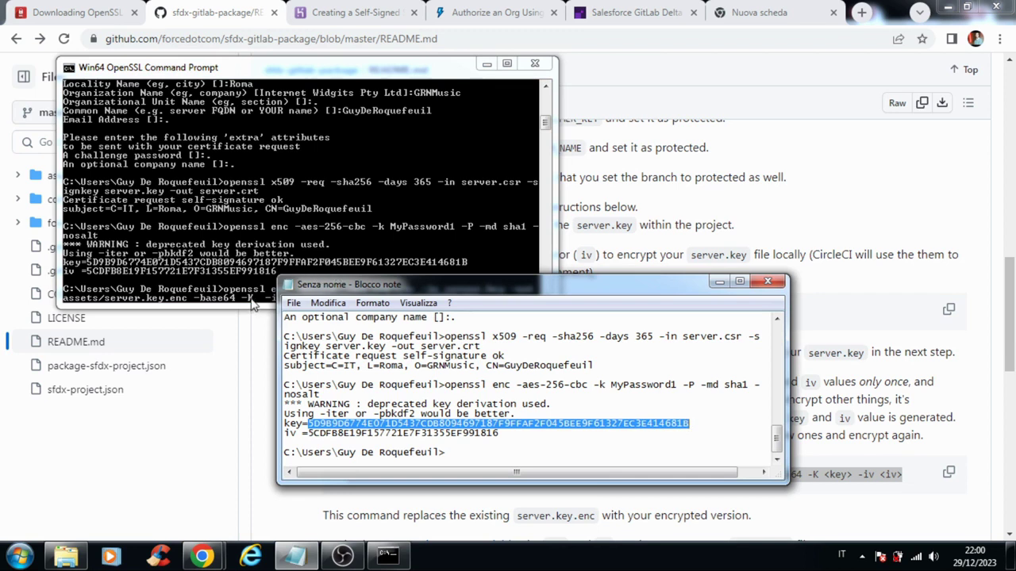
{"action": "left_click", "coordinate": [253, 306]}
{"action": "key", "text": "ctrl+v"}
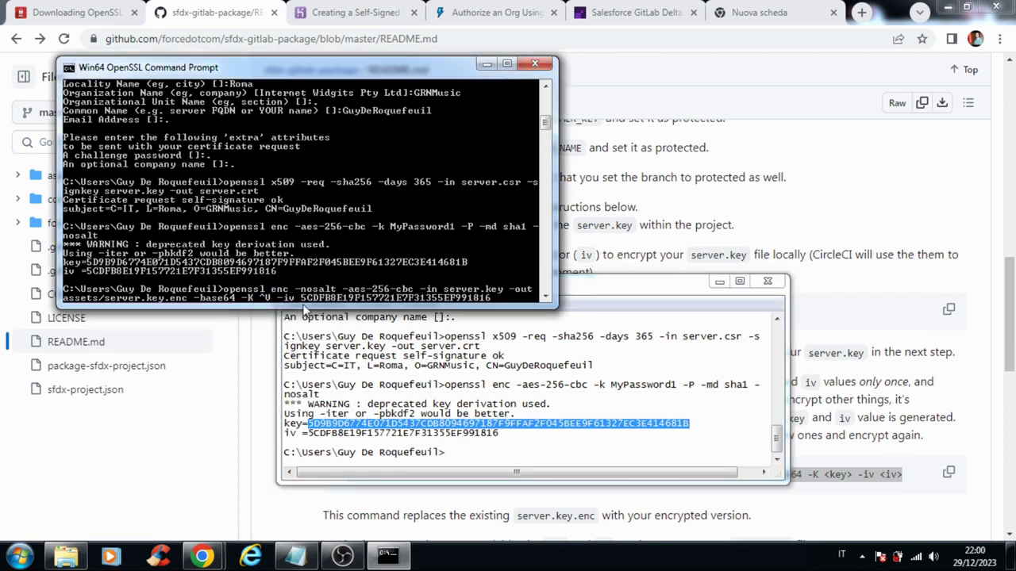
{"action": "key", "text": "BackSpace"}
{"action": "key", "text": "BackSpace"}
{"action": "key", "text": "BackSpace"}
{"action": "right_click", "coordinate": [263, 301]}
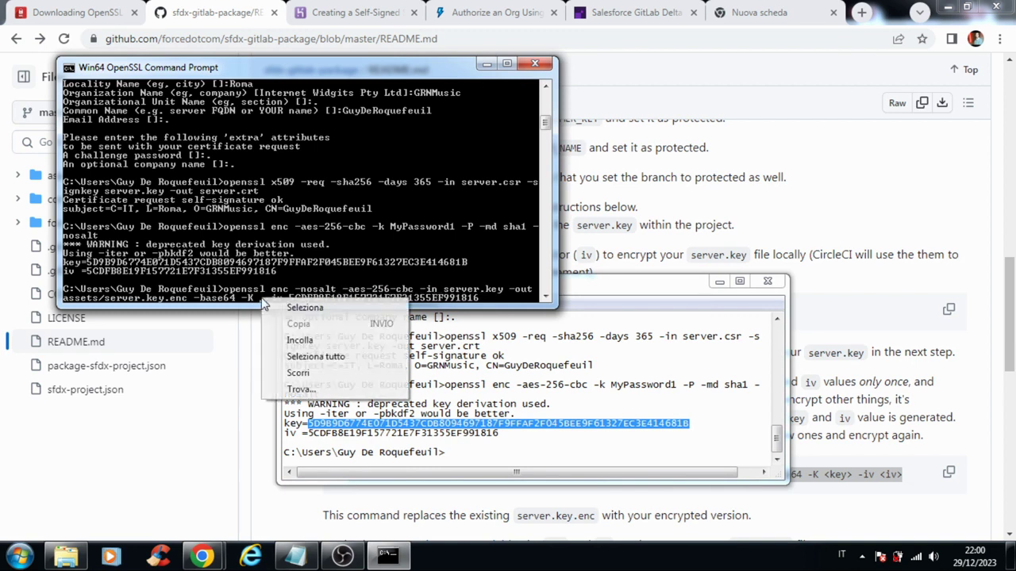
{"action": "left_click", "coordinate": [291, 339]}
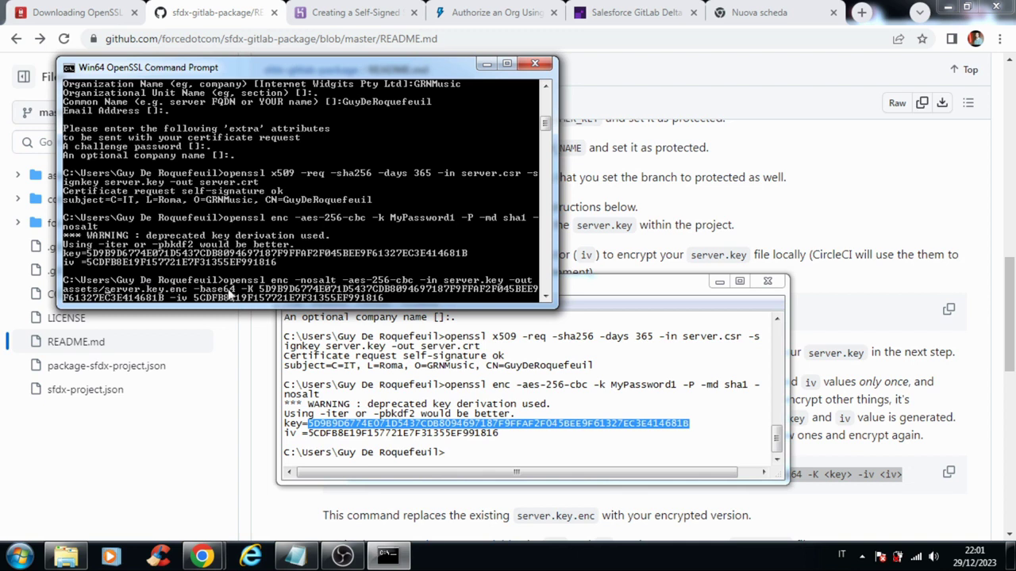
Set the output to server.key.enc, run the encryption, and open the user folder.
{"action": "key", "text": "BackSpace"}
{"action": "key", "text": "BackSpace"}
{"action": "key", "text": "BackSpace"}
{"action": "key", "text": "BackSpace"}
{"action": "key", "text": "BackSpace"}
{"action": "key", "text": "BackSpace"}
{"action": "key", "text": "BackSpace"}
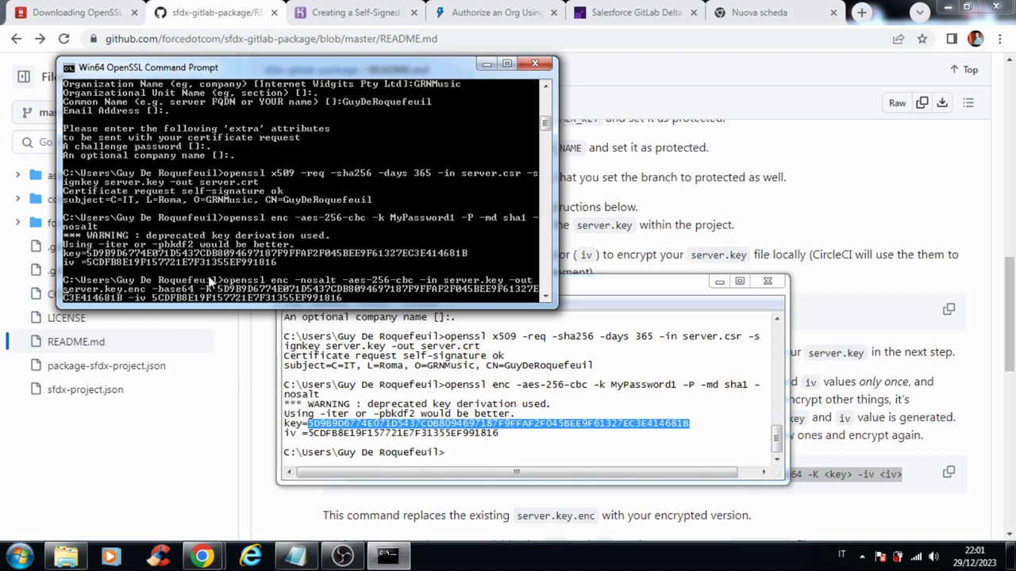
{"action": "key", "text": "Return"}
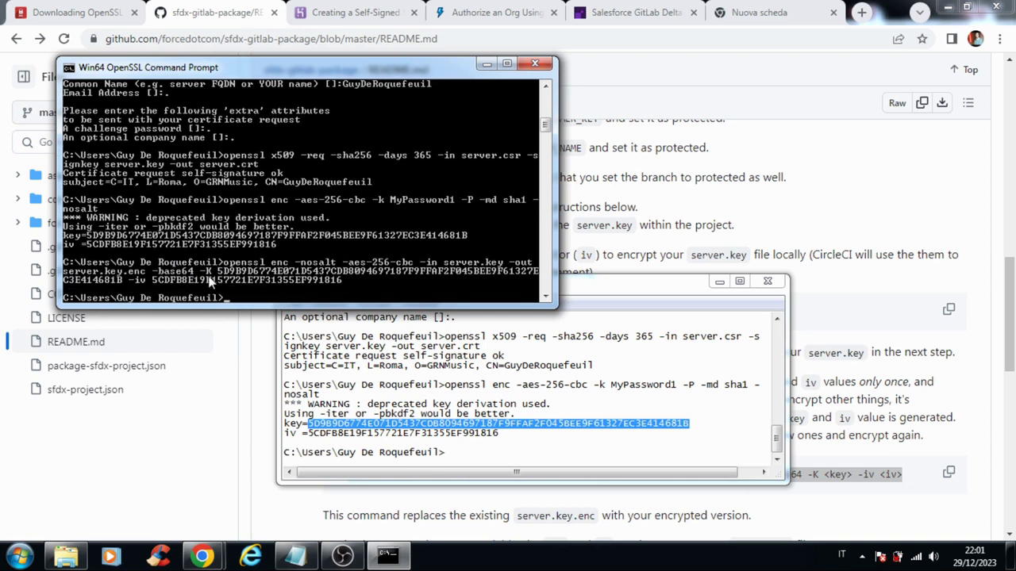
{"action": "left_click", "coordinate": [79, 556]}
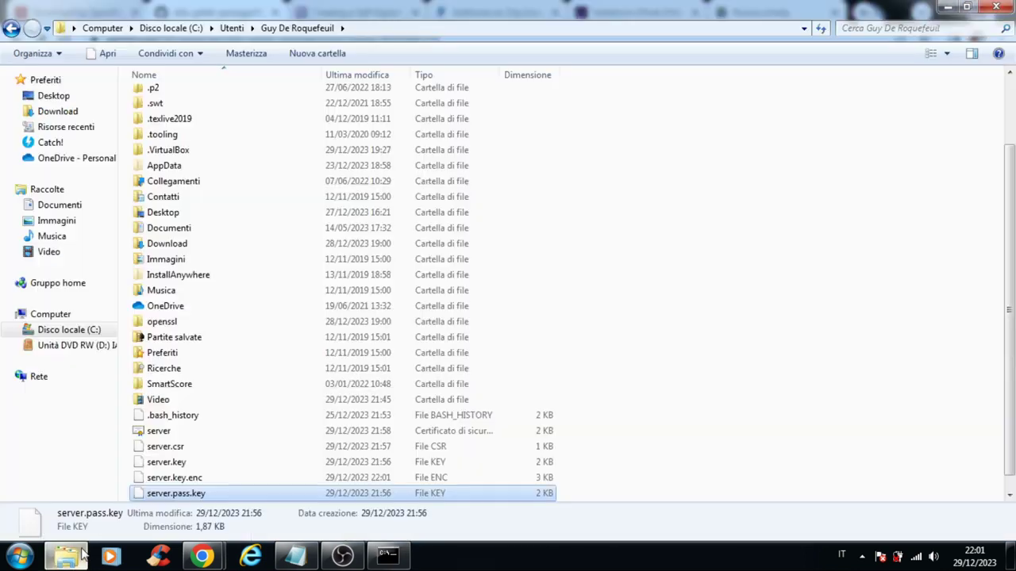
Check the new server.key.enc file in the user folder, then return to and close the OpenSSL console.
{"action": "left_click", "coordinate": [193, 479]}
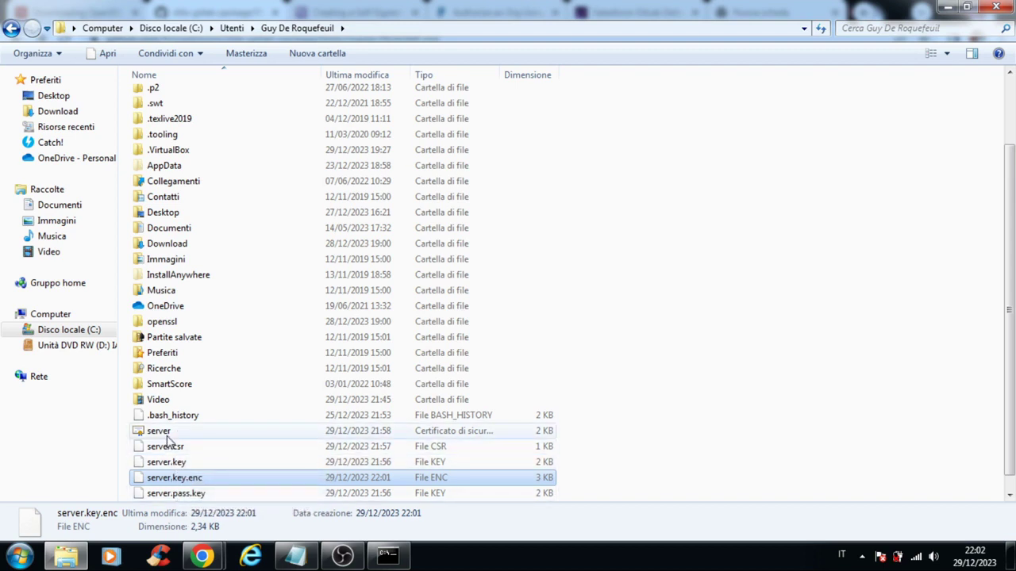
{"action": "left_click", "coordinate": [388, 555]}
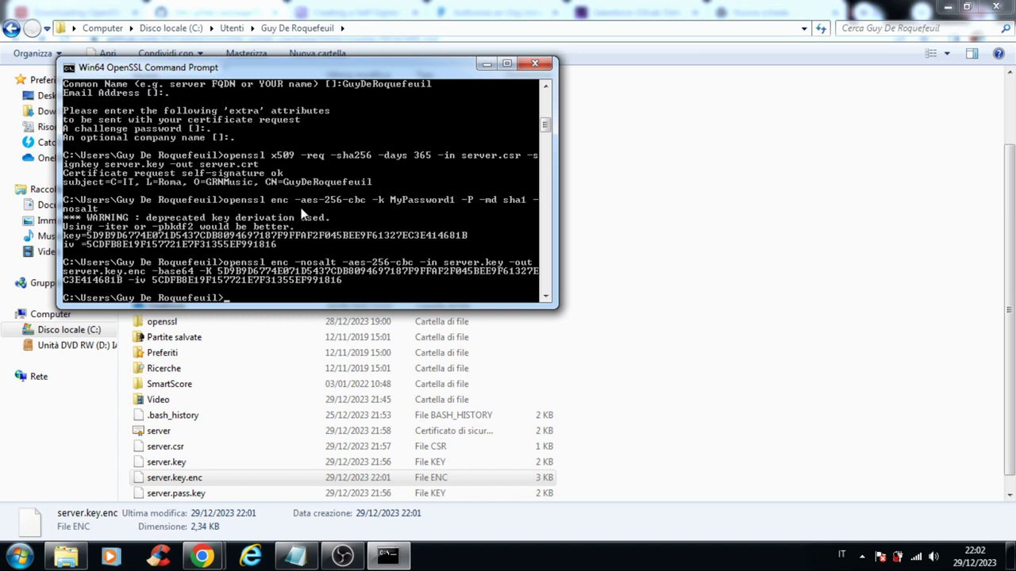
{"action": "left_click", "coordinate": [534, 63]}
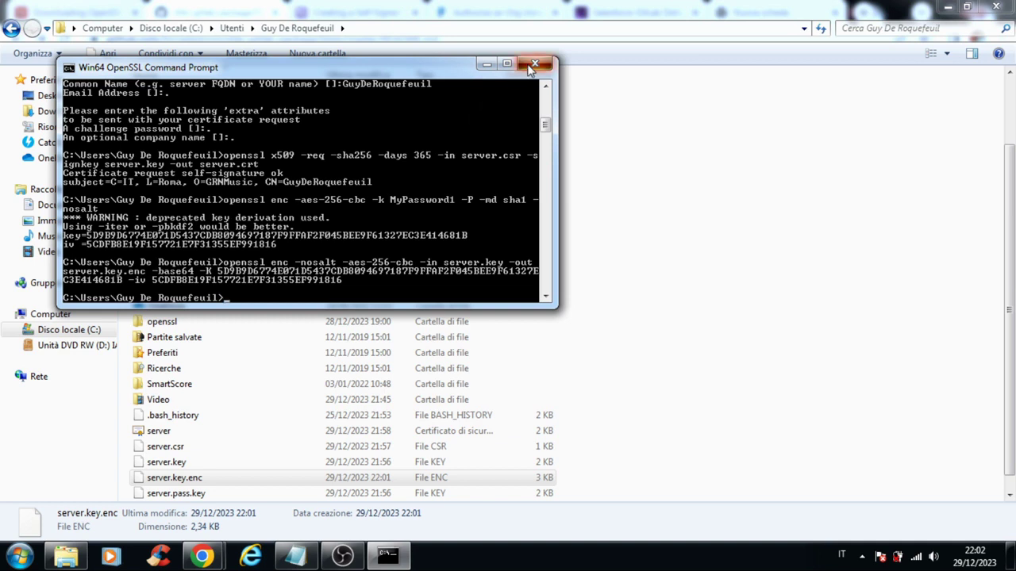
Minimize Explorer and Notepad, then search for trailhead in Chrome's new tab.
{"action": "left_click", "coordinate": [946, 7]}
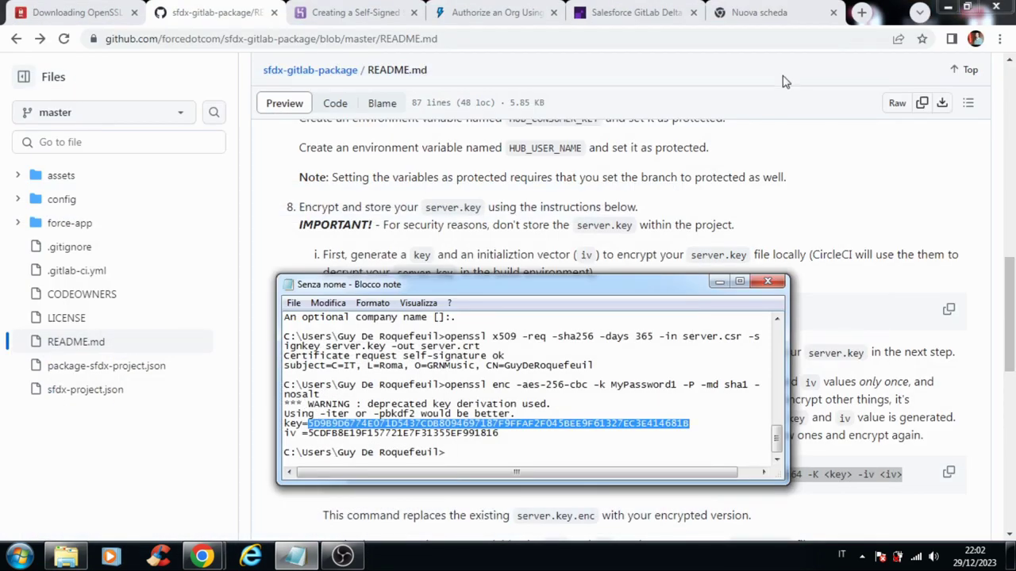
{"action": "left_click", "coordinate": [718, 283]}
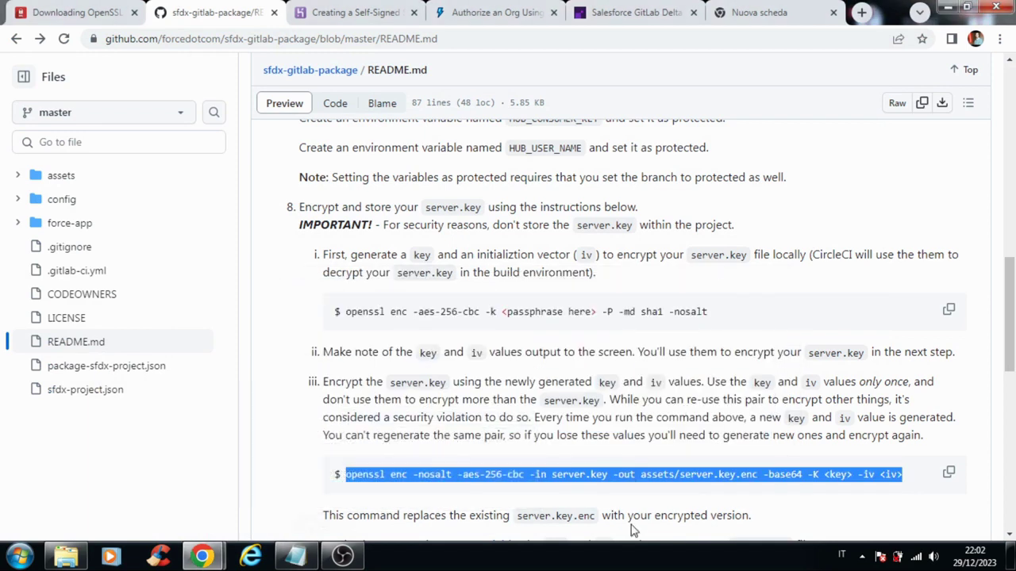
{"action": "left_click", "coordinate": [765, 16]}
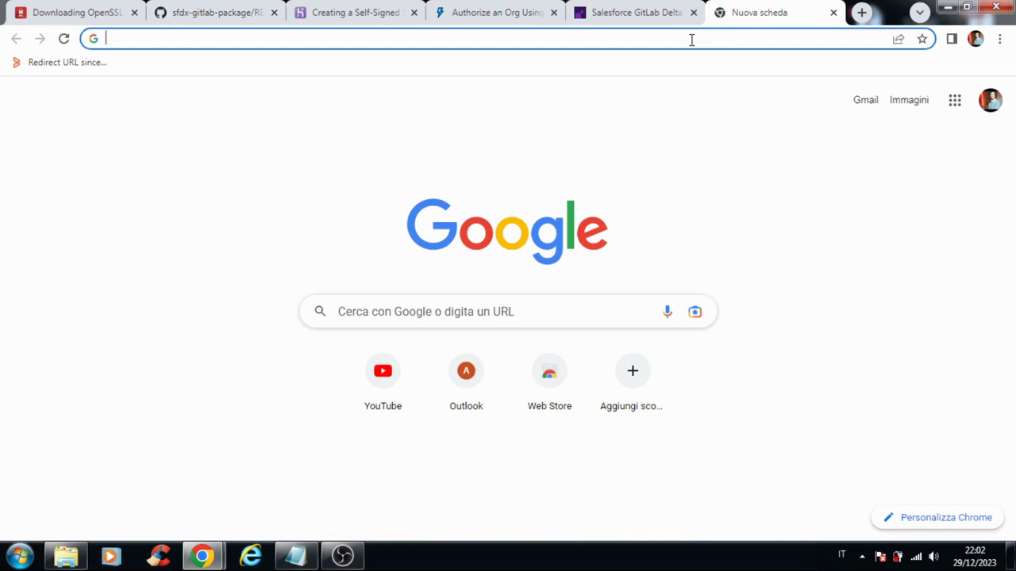
{"action": "type", "text": "tr"}
{"action": "key", "text": "Return"}
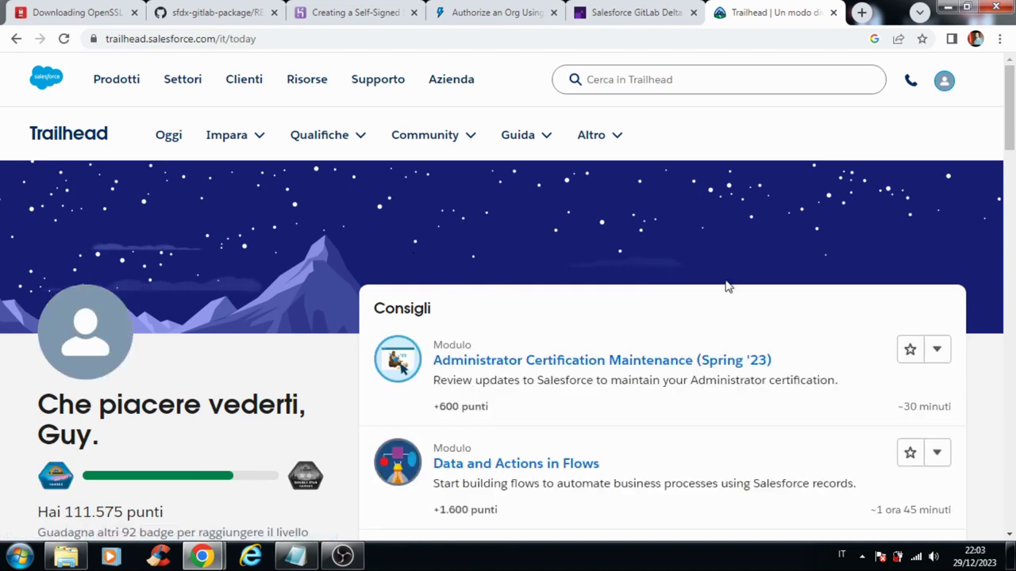
Go to Organizzazioni pratiche from the profile menu and launch Resilient Raccoon Playground.
{"action": "left_click", "coordinate": [944, 86]}
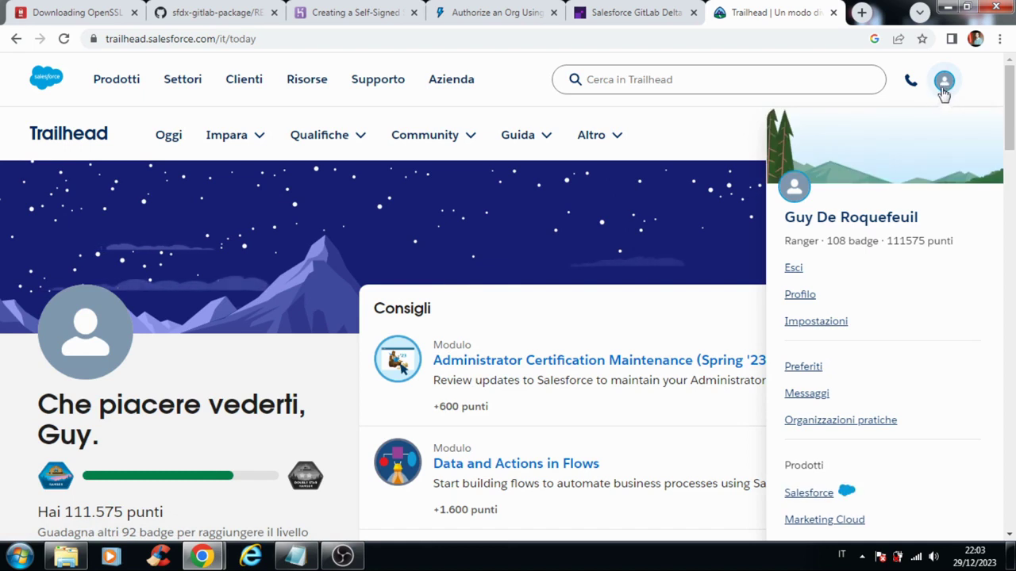
{"action": "left_click", "coordinate": [842, 429]}
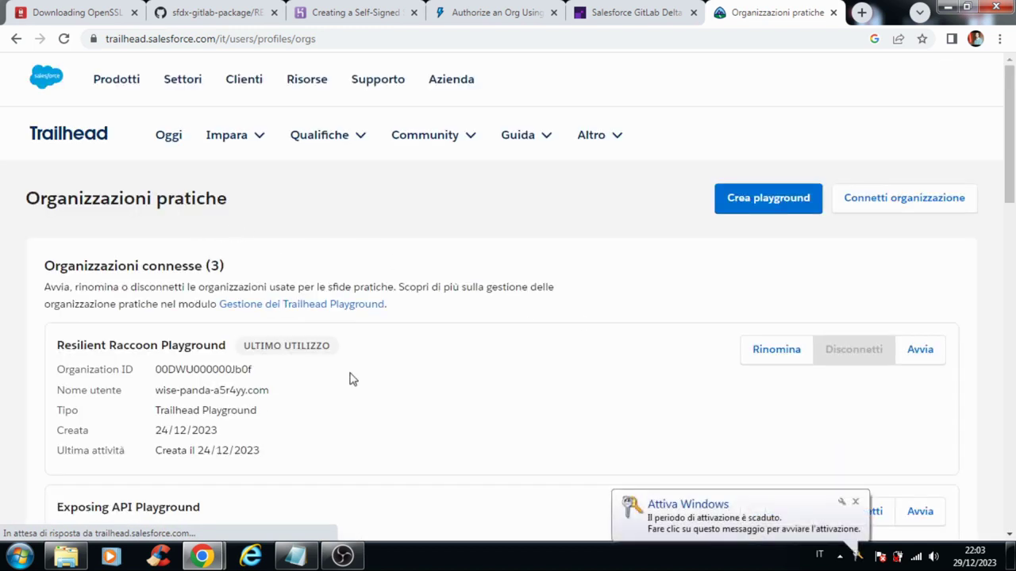
{"action": "left_click", "coordinate": [855, 502]}
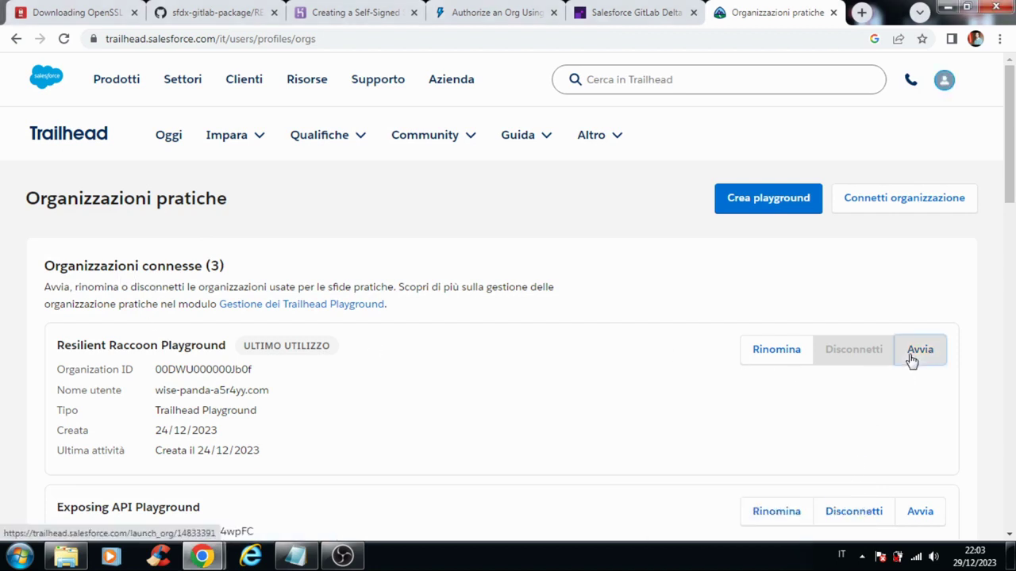
{"action": "left_click", "coordinate": [911, 360]}
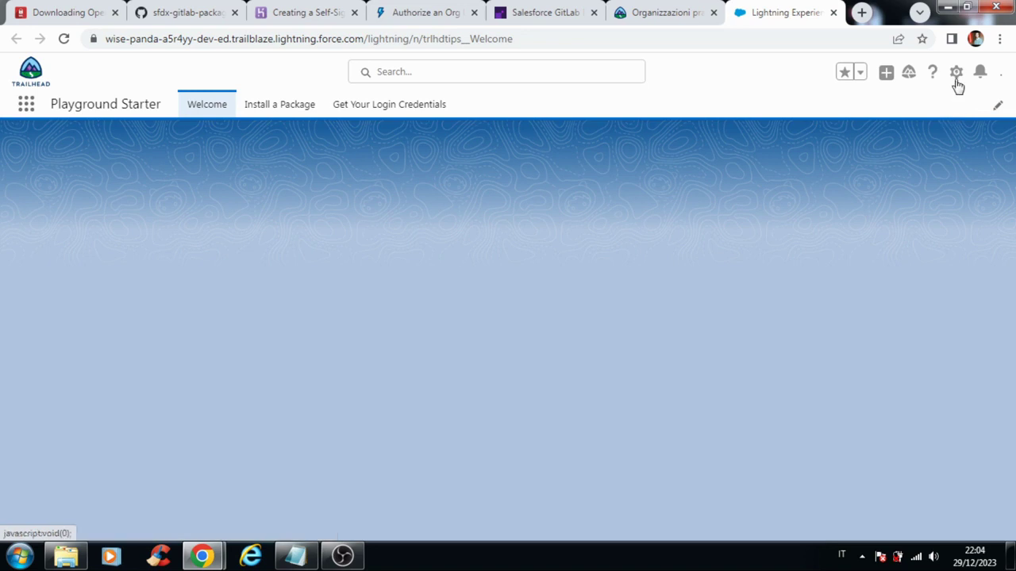
Open Setup from the gear menu and go to Users via a 'users' Quick Find search.
{"action": "left_click", "coordinate": [957, 73]}
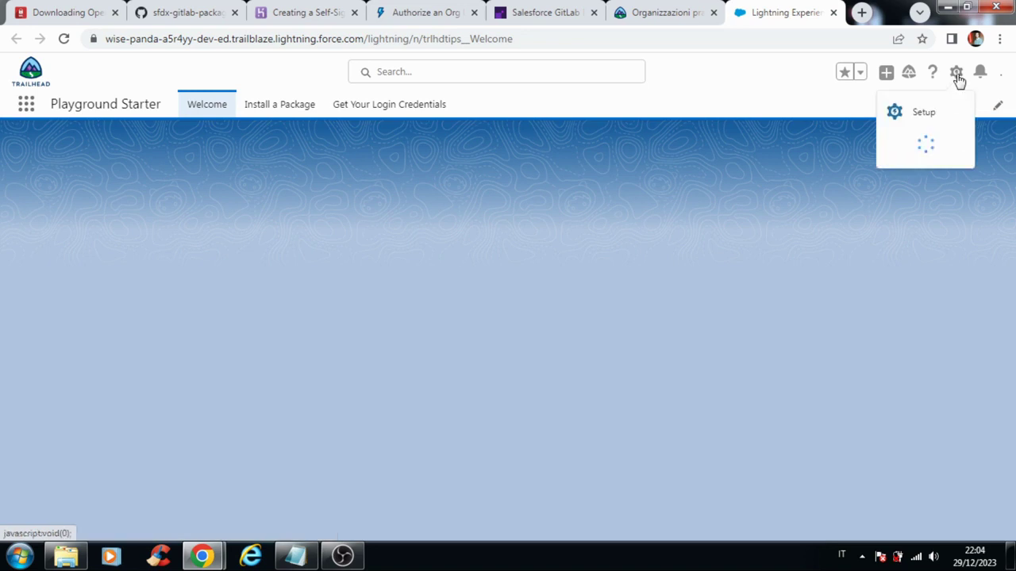
{"action": "left_click", "coordinate": [920, 115]}
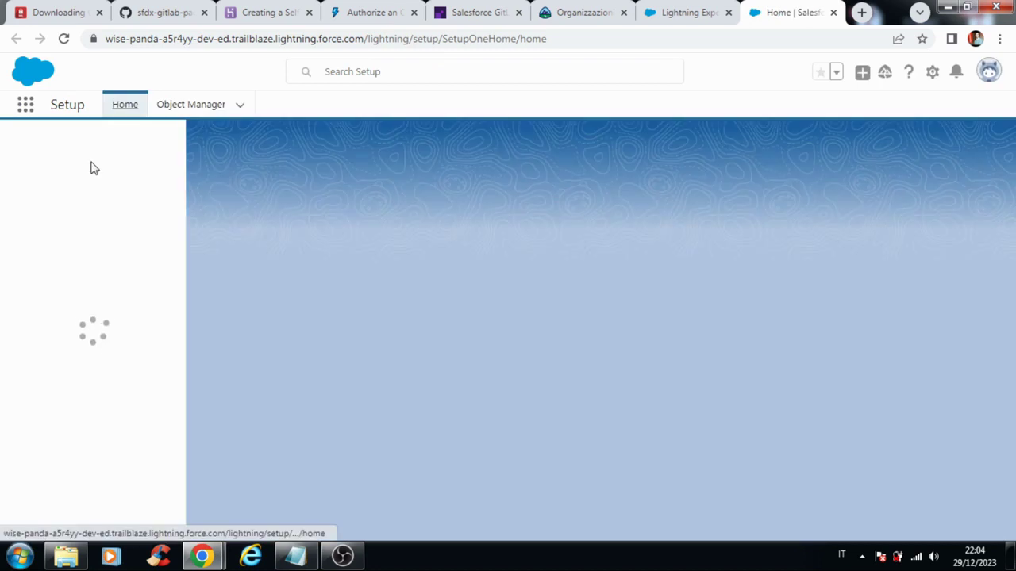
{"action": "type", "text": "users"}
{"action": "left_click", "coordinate": [52, 370]}
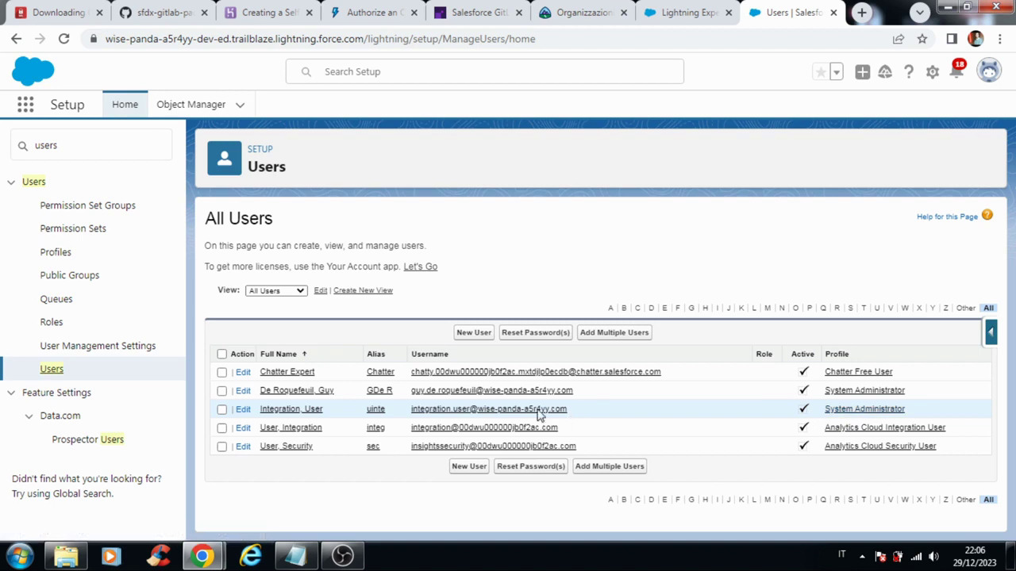
Copy the Integration User's username and replace the leftover prompt line in the notes with it.
{"action": "left_click_drag", "start_coordinate": [469, 413], "coordinate": [405, 421]}
{"action": "key", "text": "ctrl+c"}
{"action": "left_click", "coordinate": [295, 556]}
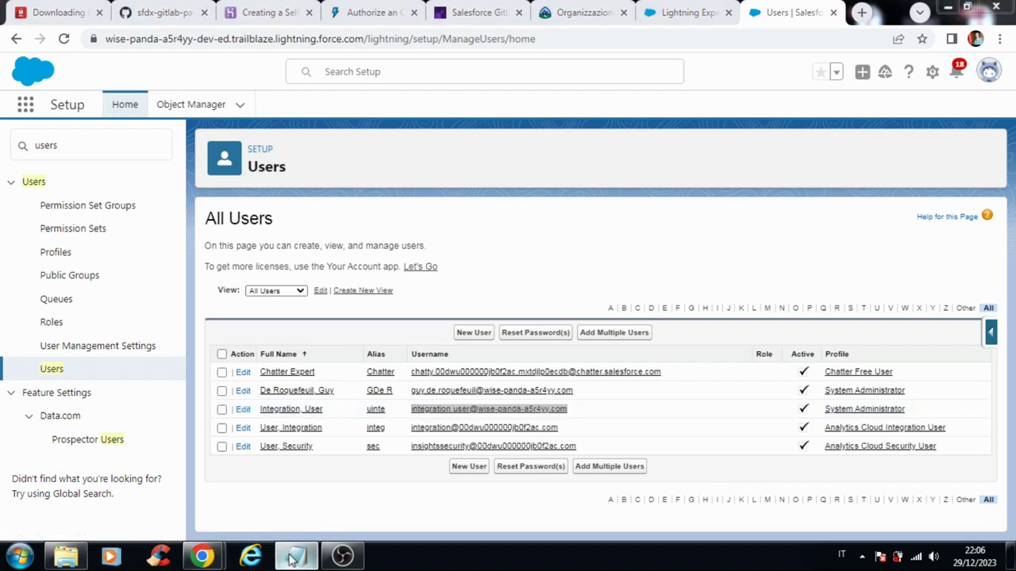
{"action": "left_click", "coordinate": [467, 452]}
{"action": "key", "text": "shift+Home"}
{"action": "key", "text": "BackSpace"}
{"action": "key", "text": "ctrl+v"}
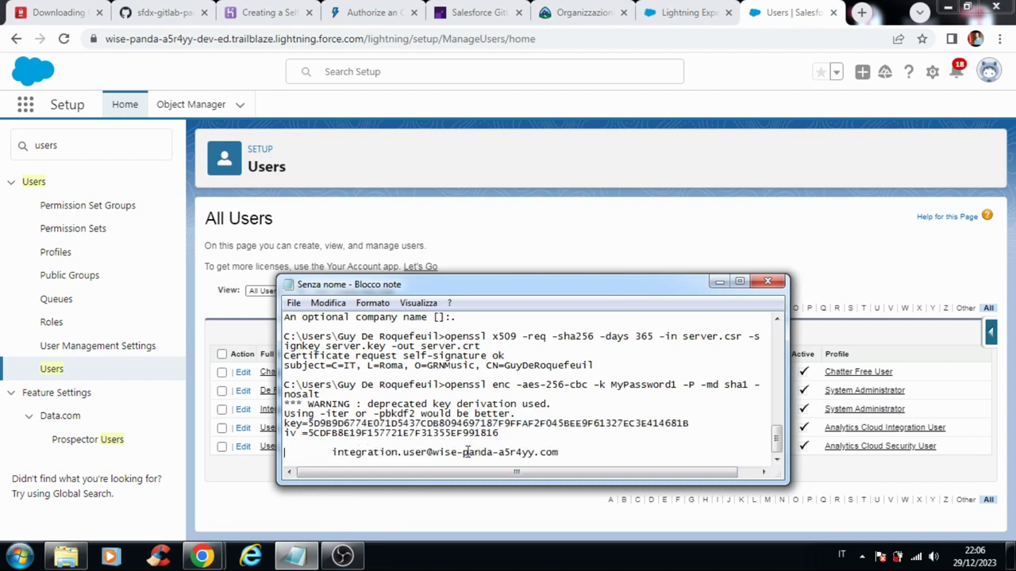
{"action": "key", "text": "Delete"}
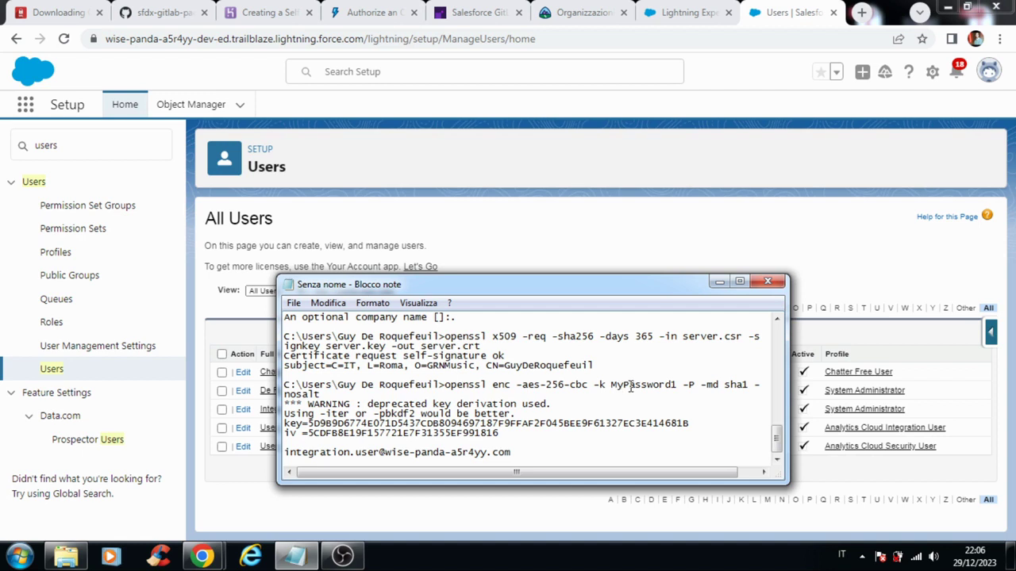
Review the saved passphrase, key, iv and username in the notes, then return to Setup's Quick Find.
{"action": "left_click_drag", "start_coordinate": [678, 384], "coordinate": [623, 387]}
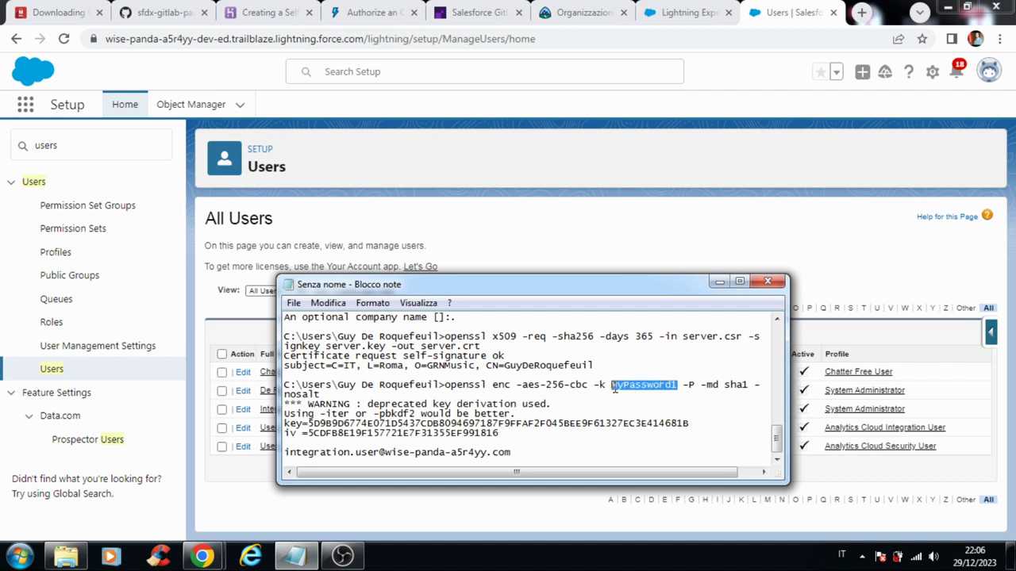
{"action": "double_click", "coordinate": [298, 423]}
{"action": "double_click", "coordinate": [293, 433]}
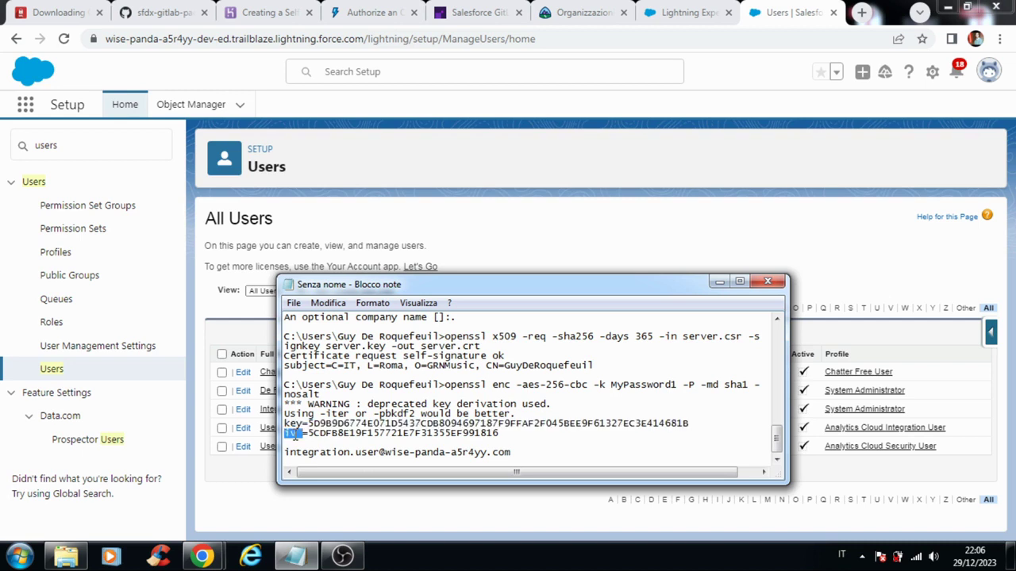
{"action": "left_click_drag", "start_coordinate": [287, 454], "coordinate": [316, 452]}
{"action": "left_click", "coordinate": [545, 252]}
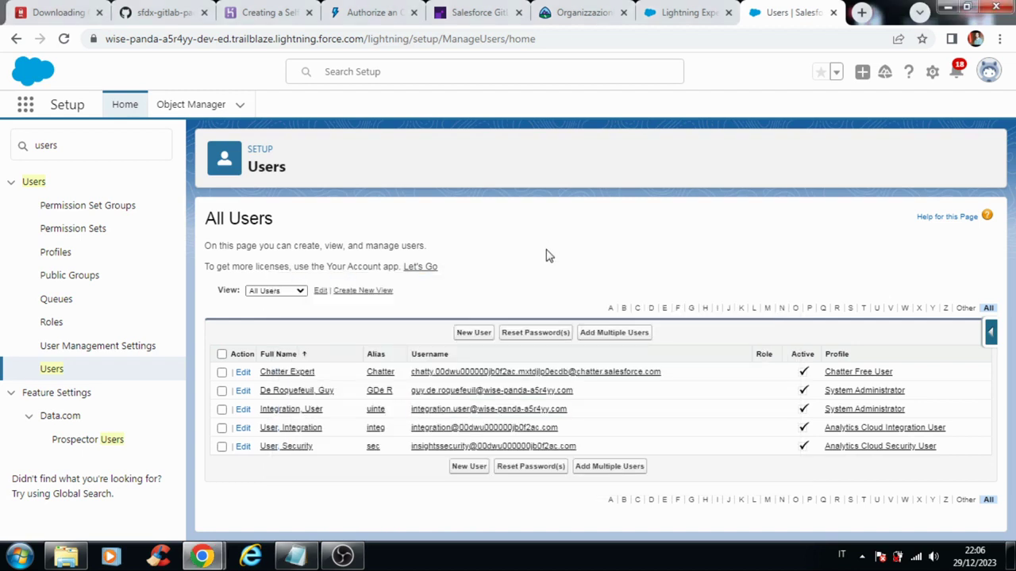
{"action": "left_click_drag", "start_coordinate": [57, 146], "coordinate": [39, 148]}
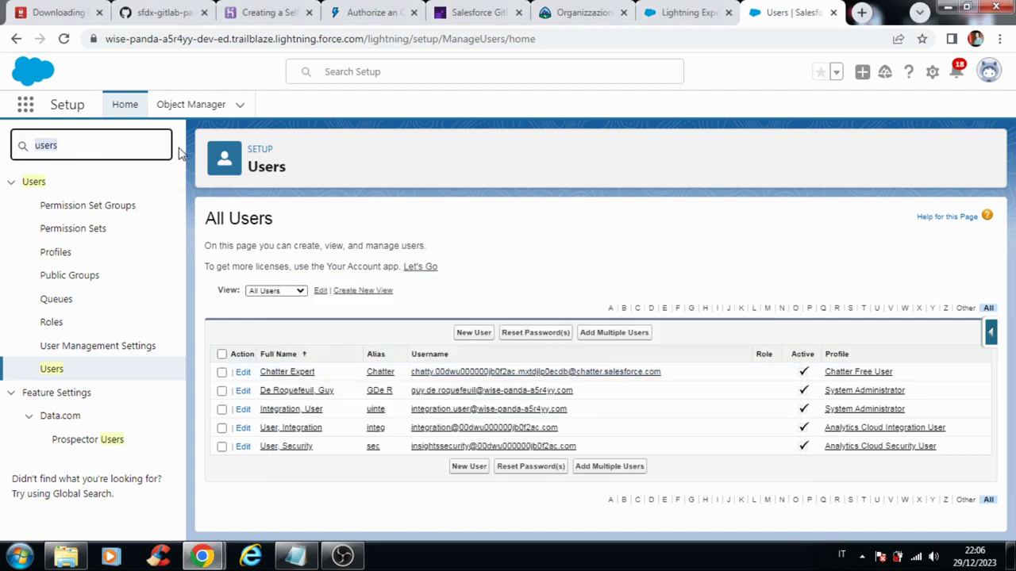
Search 'app m' in Quick Find, open App Manager and start a New Connected App.
{"action": "type", "text": "app m"}
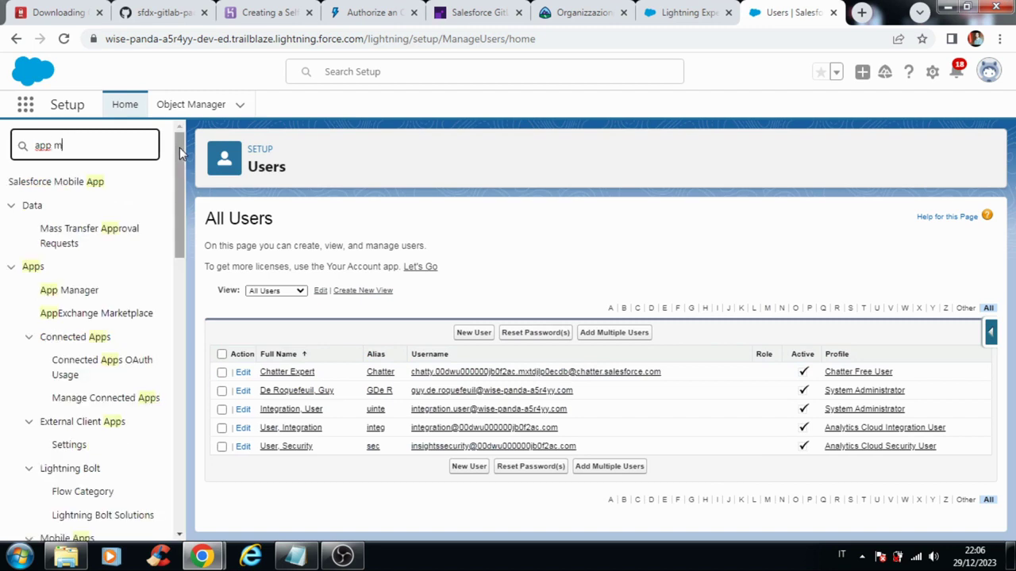
{"action": "left_click", "coordinate": [73, 208]}
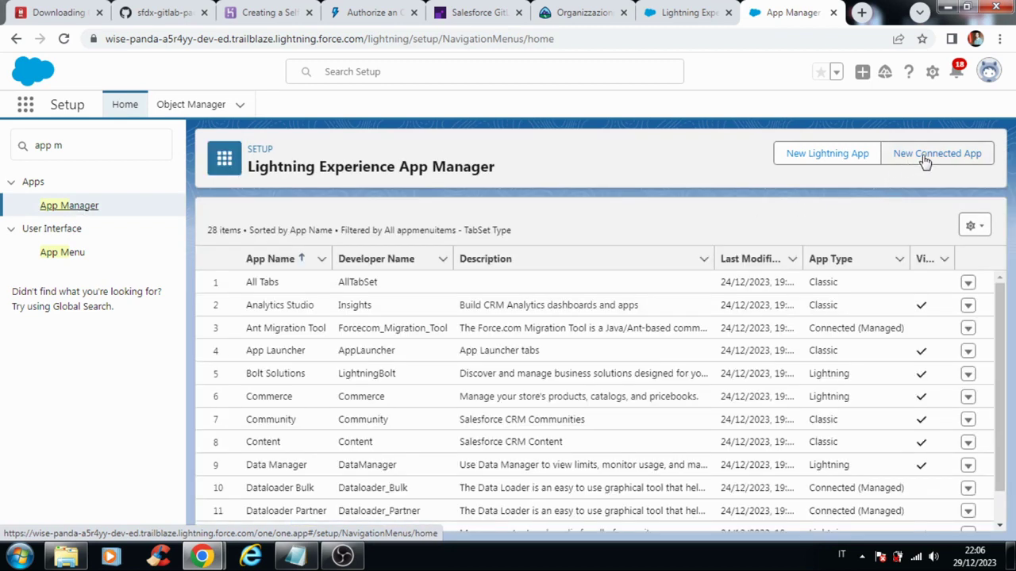
{"action": "left_click", "coordinate": [921, 159]}
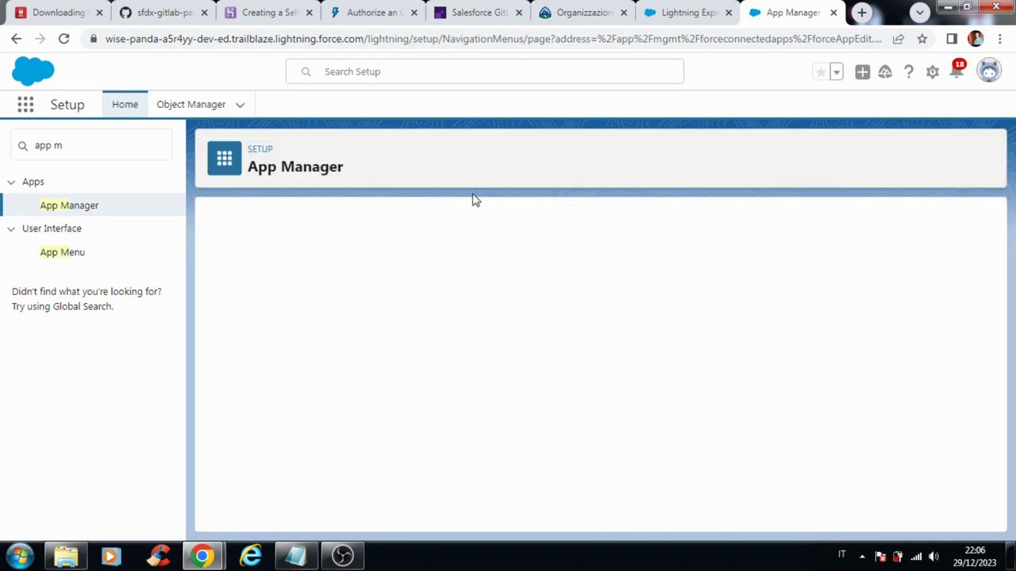
Name the connected app grn_DEVOps and fill in the contact email.
{"action": "left_click", "coordinate": [406, 301]}
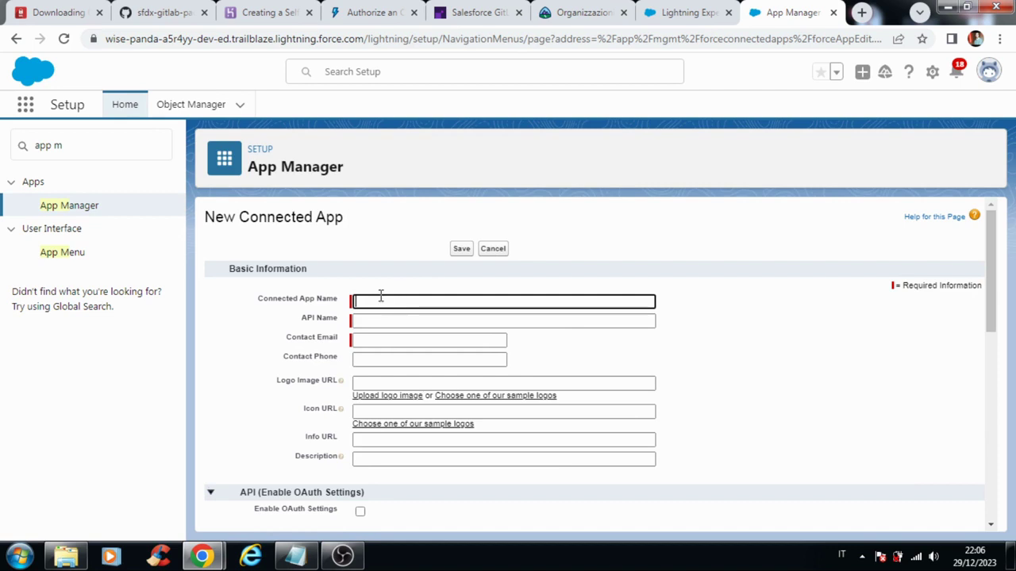
{"action": "type", "text": "grn_DEVOps"}
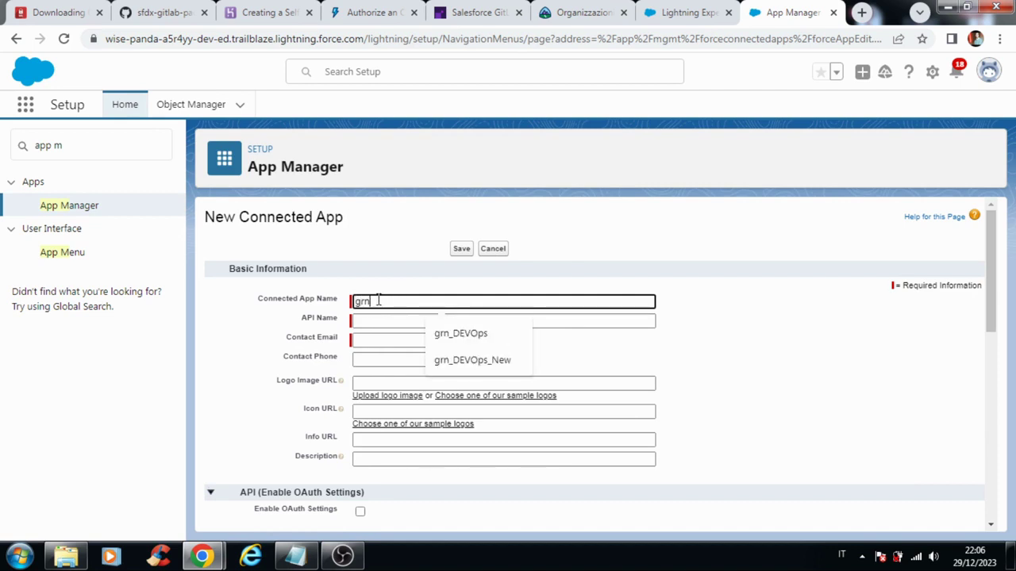
{"action": "left_click", "coordinate": [465, 337]}
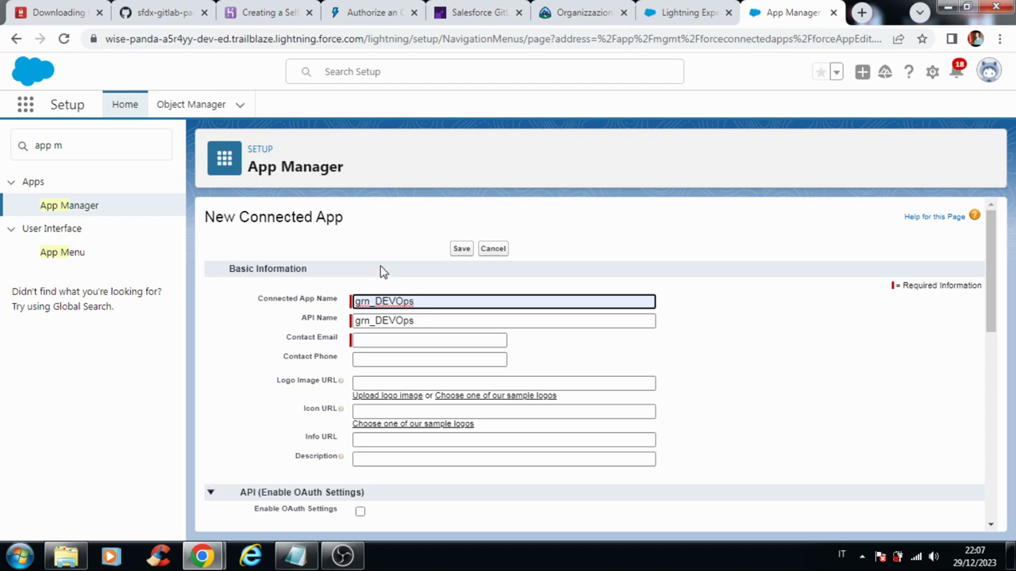
{"action": "double_click", "coordinate": [378, 301]}
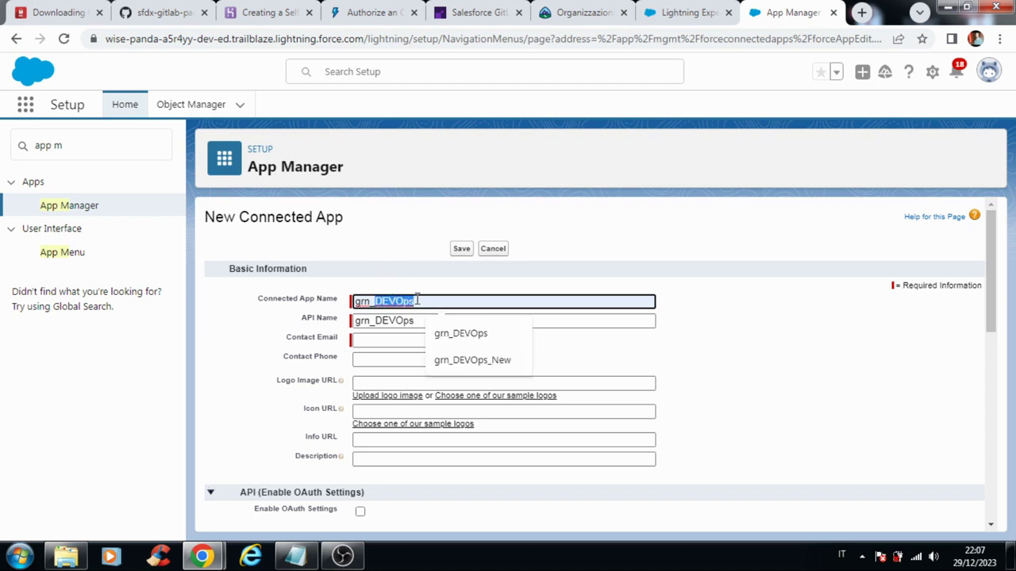
{"action": "left_click", "coordinate": [413, 300]}
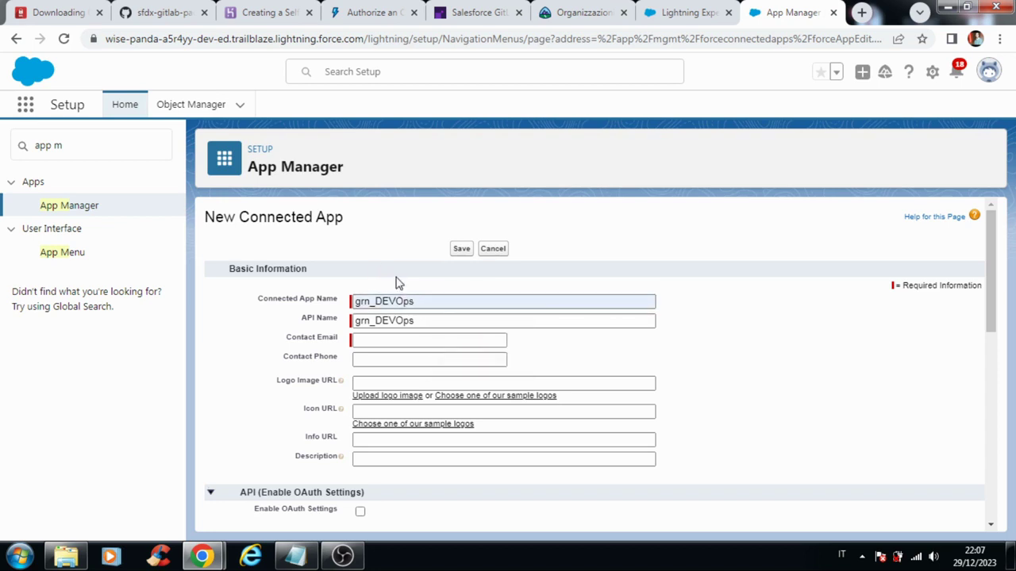
{"action": "scroll", "coordinate": [426, 268], "scroll_direction": "down", "scroll_amount": 1}
{"action": "left_click", "coordinate": [409, 263]}
{"action": "left_click", "coordinate": [444, 295]}
{"action": "scroll", "coordinate": [702, 287], "scroll_direction": "down", "scroll_amount": 1}
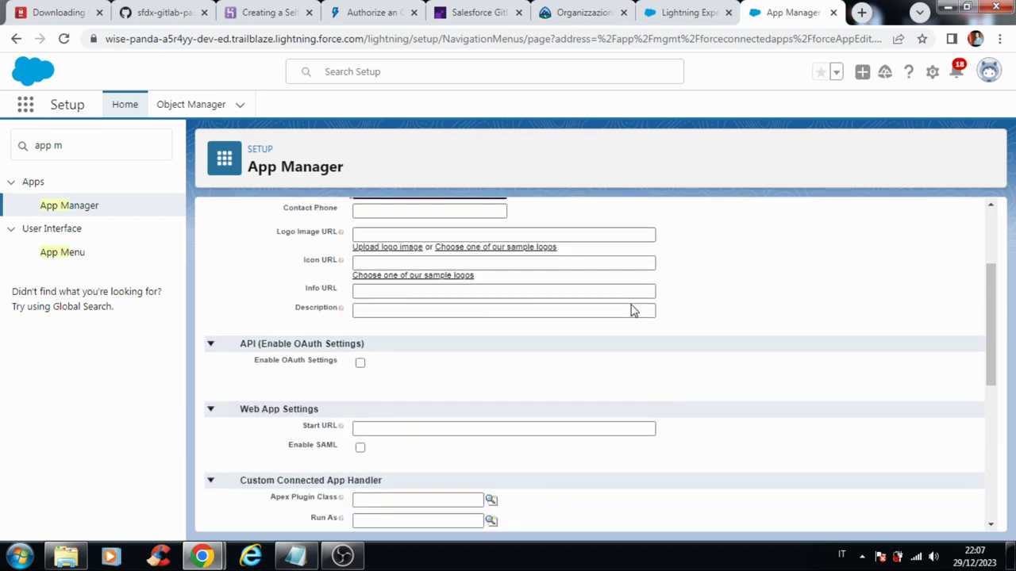
{"action": "left_click", "coordinate": [360, 365]}
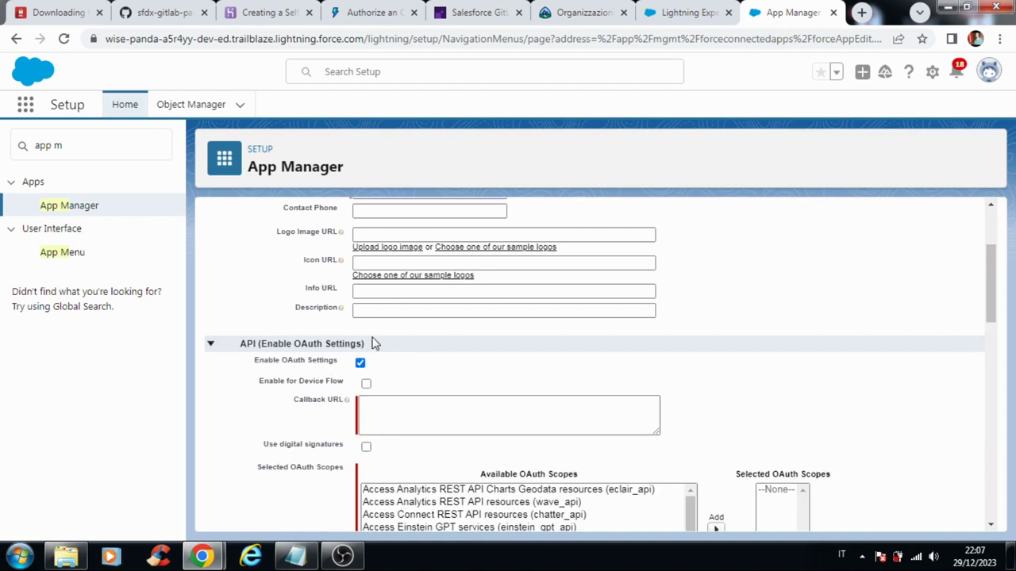
{"action": "scroll", "coordinate": [377, 343], "scroll_direction": "down", "scroll_amount": 1}
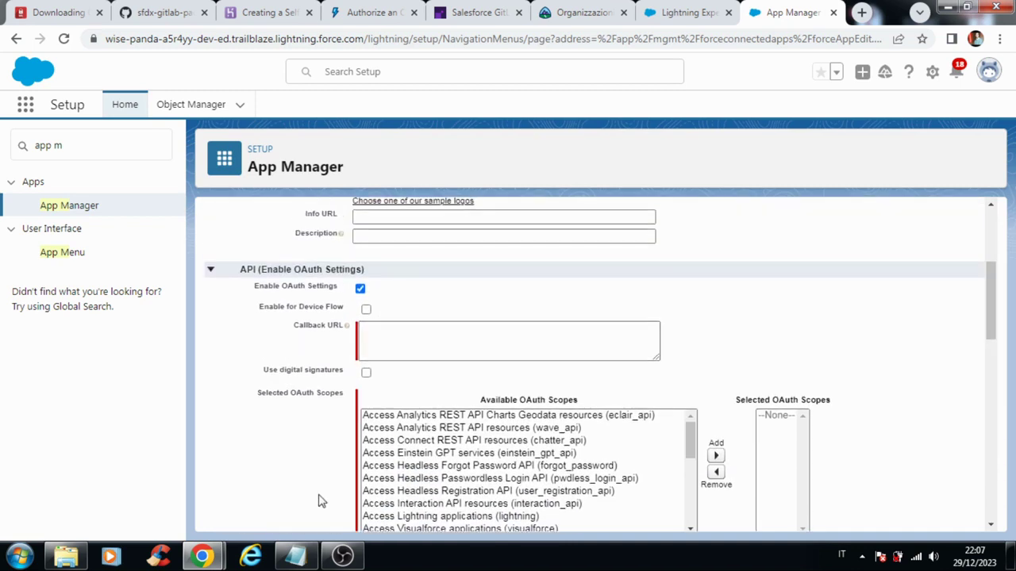
{"action": "left_click", "coordinate": [301, 560]}
{"action": "scroll", "coordinate": [500, 361], "scroll_direction": "up", "scroll_amount": 15}
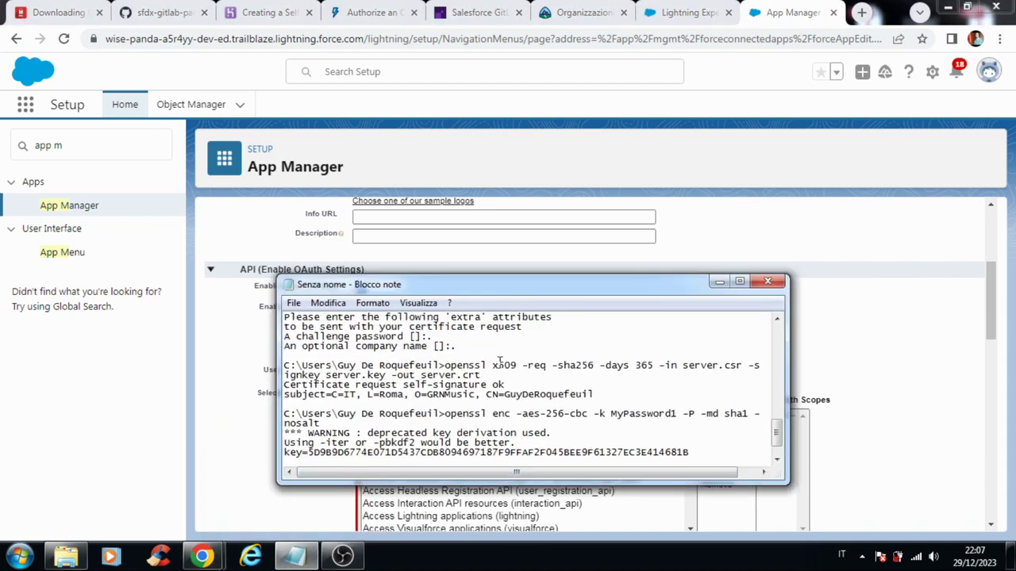
{"action": "left_click_drag", "start_coordinate": [497, 318], "coordinate": [274, 318]}
{"action": "key", "text": "ctrl+c"}
{"action": "left_click", "coordinate": [736, 253]}
{"action": "left_click", "coordinate": [523, 327]}
{"action": "key", "text": "ctrl+v"}
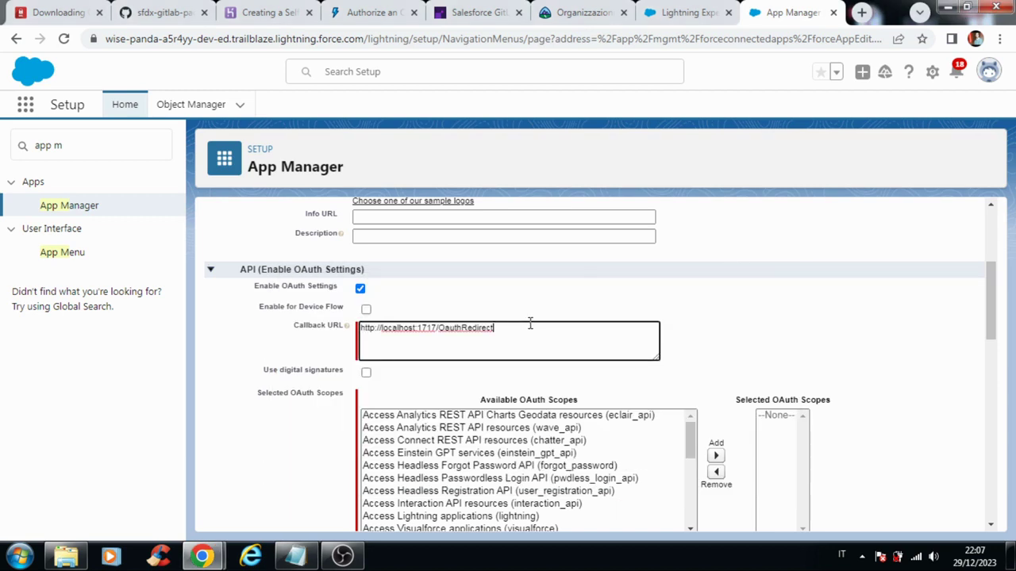
{"action": "left_click", "coordinate": [366, 372]}
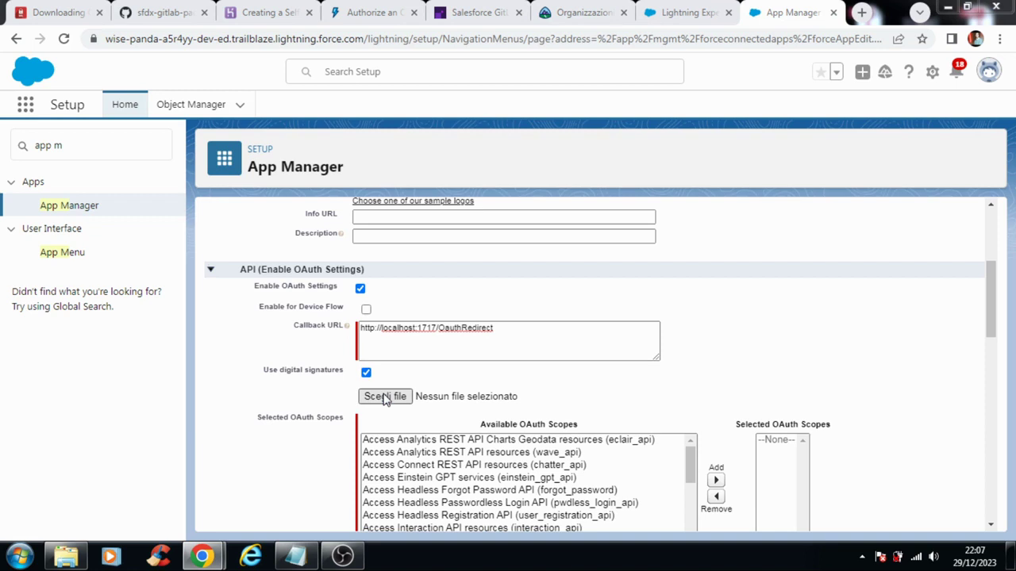
Upload server.crt as the connected app's digital signature certificate.
{"action": "left_click", "coordinate": [385, 397]}
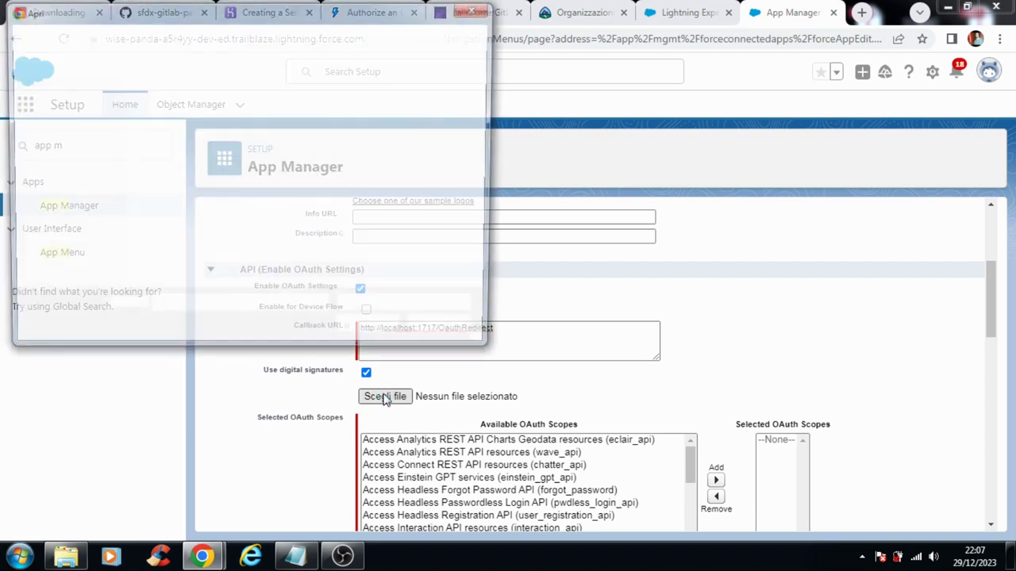
{"action": "scroll", "coordinate": [409, 234], "scroll_direction": "down", "scroll_amount": 4}
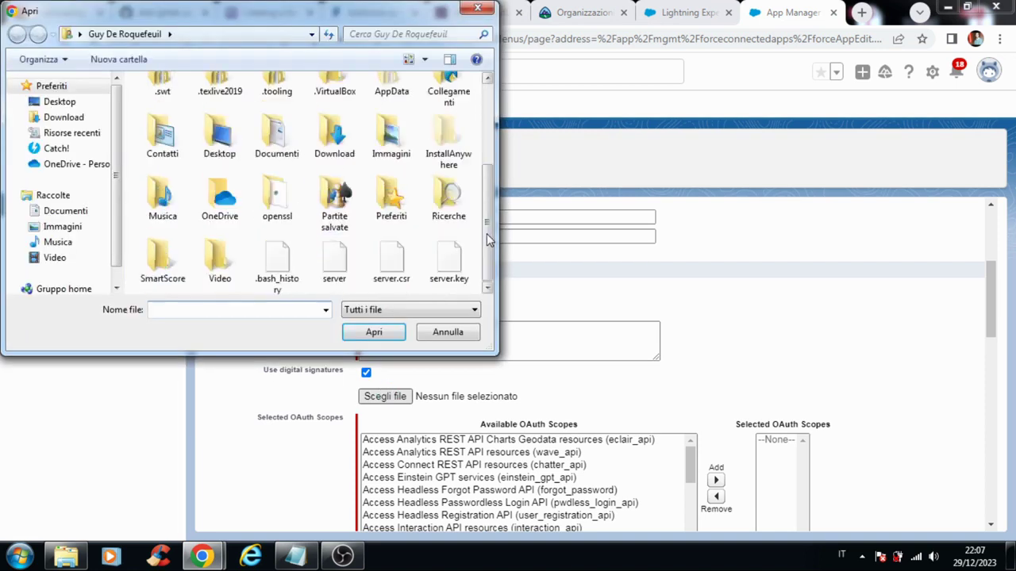
{"action": "left_click", "coordinate": [340, 194]}
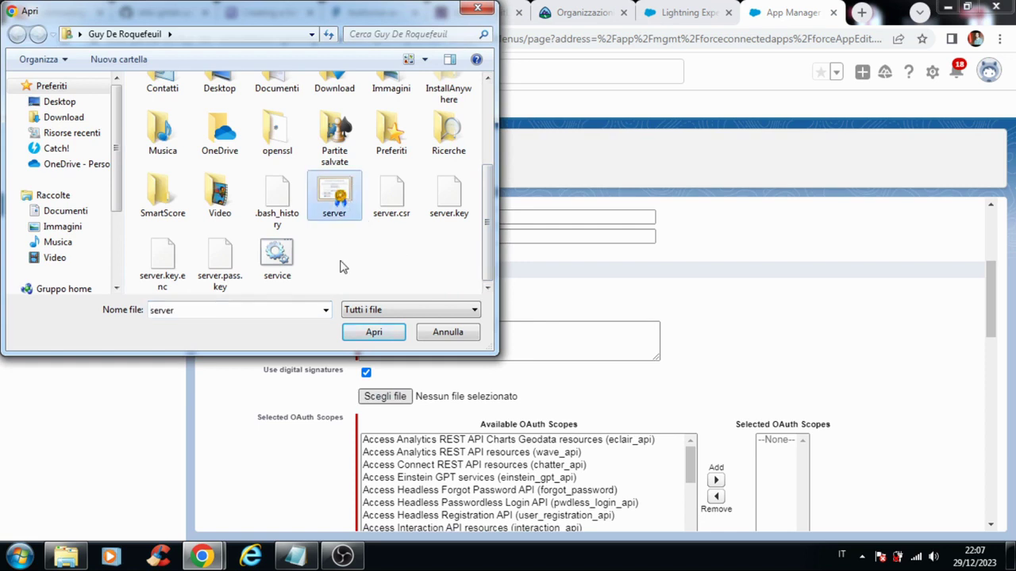
{"action": "left_click", "coordinate": [373, 332]}
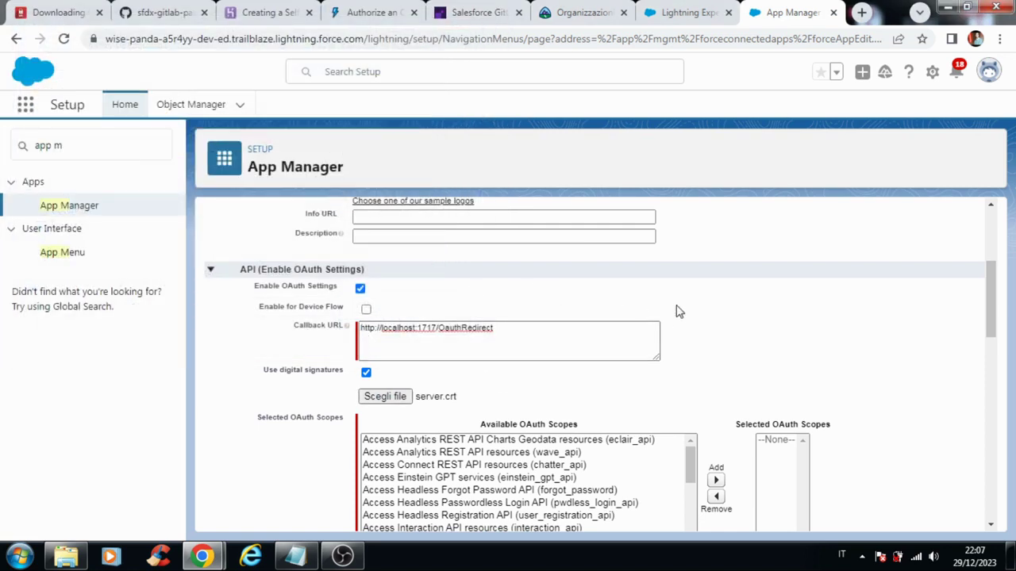
{"action": "scroll", "coordinate": [687, 313], "scroll_direction": "down", "scroll_amount": 2}
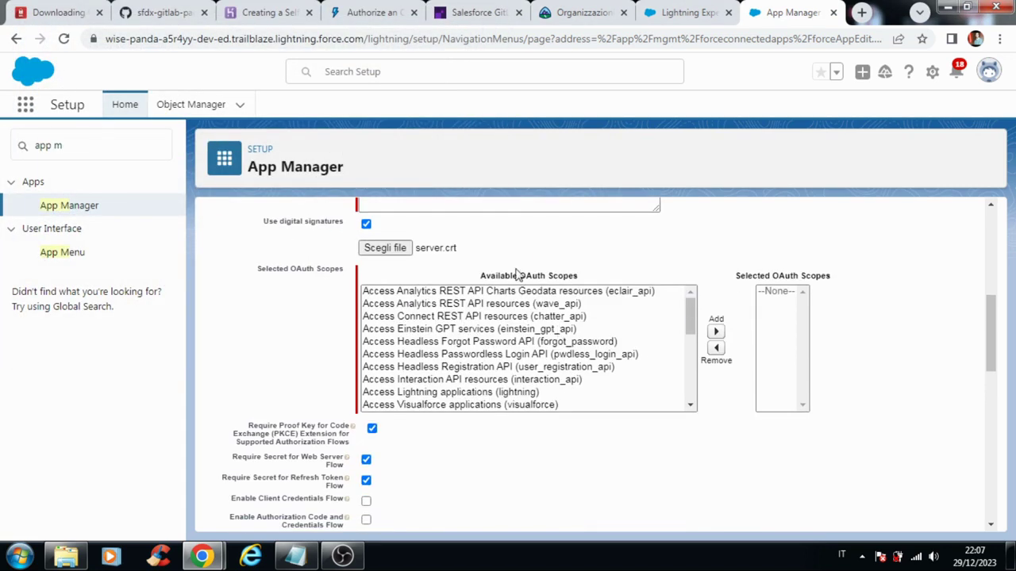
Add the identity URL (id/profile) and openid scopes to the selected OAuth scopes.
{"action": "left_click", "coordinate": [295, 555]}
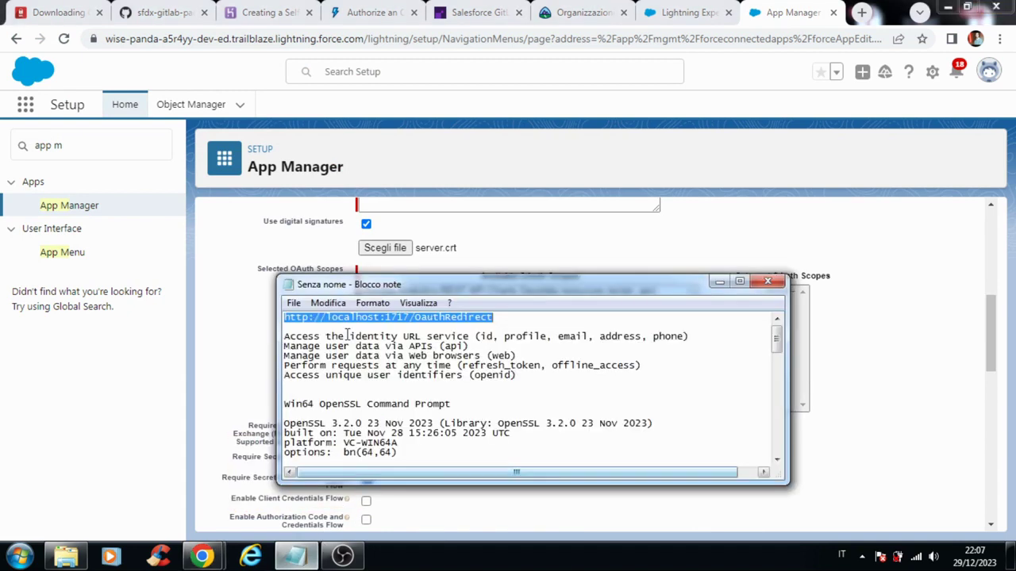
{"action": "left_click", "coordinate": [833, 419]}
{"action": "left_click", "coordinate": [562, 330]}
{"action": "scroll", "coordinate": [540, 331], "scroll_direction": "down", "scroll_amount": 2}
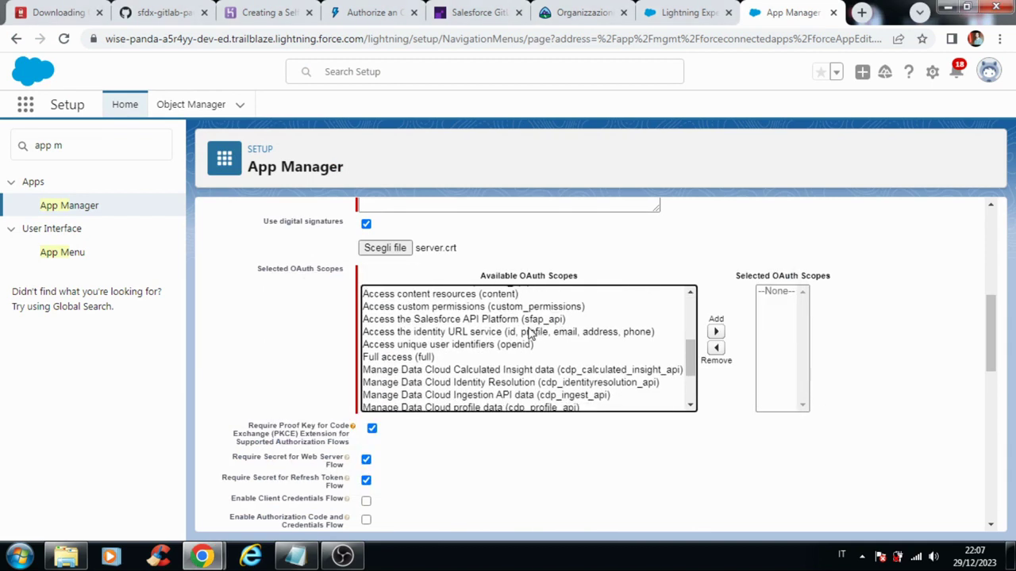
{"action": "scroll", "coordinate": [524, 328], "scroll_direction": "up", "scroll_amount": 1}
{"action": "scroll", "coordinate": [520, 328], "scroll_direction": "down", "scroll_amount": 2}
{"action": "left_click", "coordinate": [507, 333]}
{"action": "left_click", "coordinate": [715, 331]}
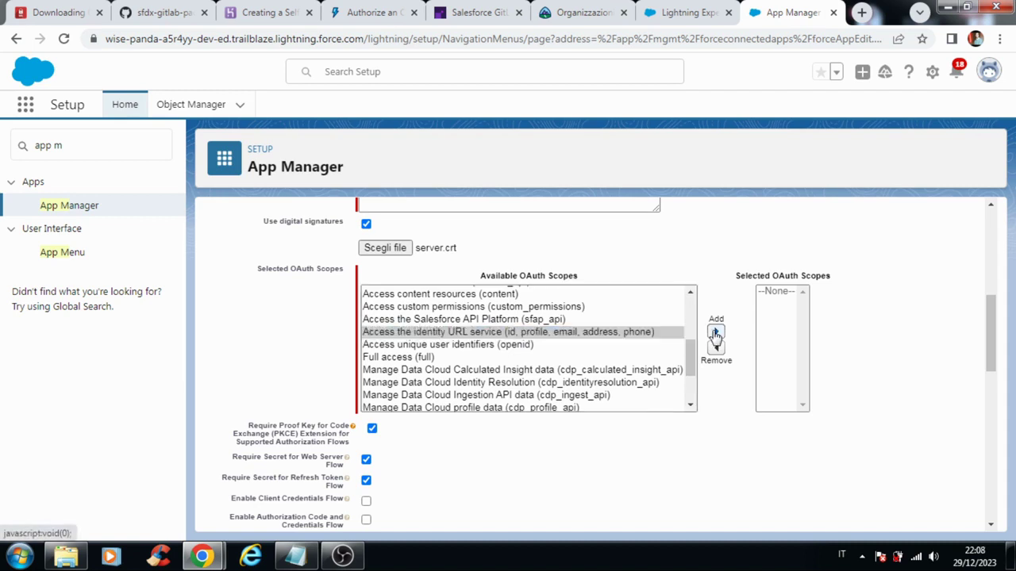
{"action": "scroll", "coordinate": [435, 337], "scroll_direction": "down", "scroll_amount": 2}
{"action": "scroll", "coordinate": [433, 338], "scroll_direction": "up", "scroll_amount": 2}
{"action": "scroll", "coordinate": [432, 337], "scroll_direction": "up", "scroll_amount": 2}
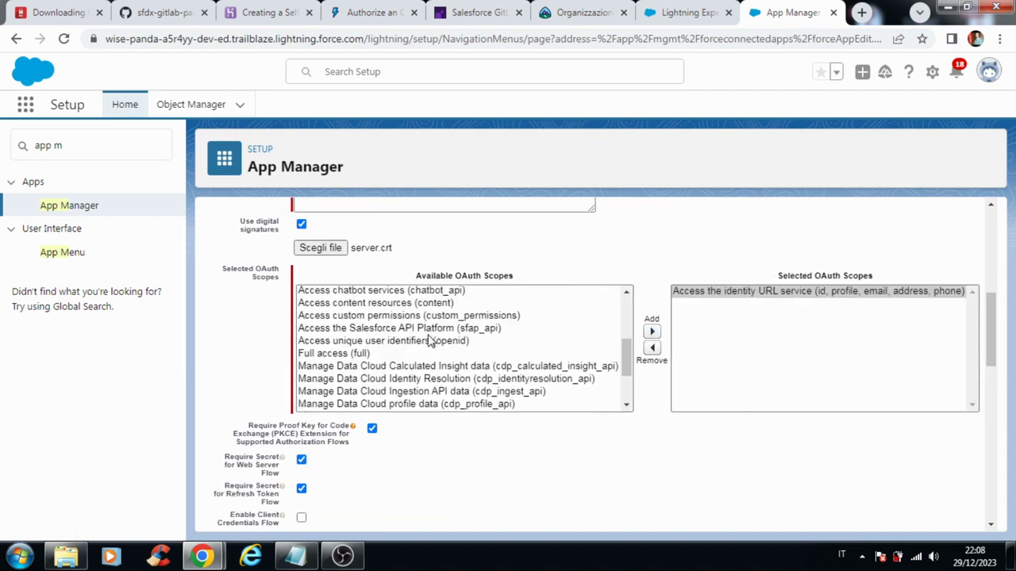
{"action": "left_click", "coordinate": [432, 341]}
{"action": "left_click", "coordinate": [651, 332]}
Add the api, web and refresh_token/offline_access scopes to the selection.
{"action": "scroll", "coordinate": [474, 339], "scroll_direction": "down", "scroll_amount": 2}
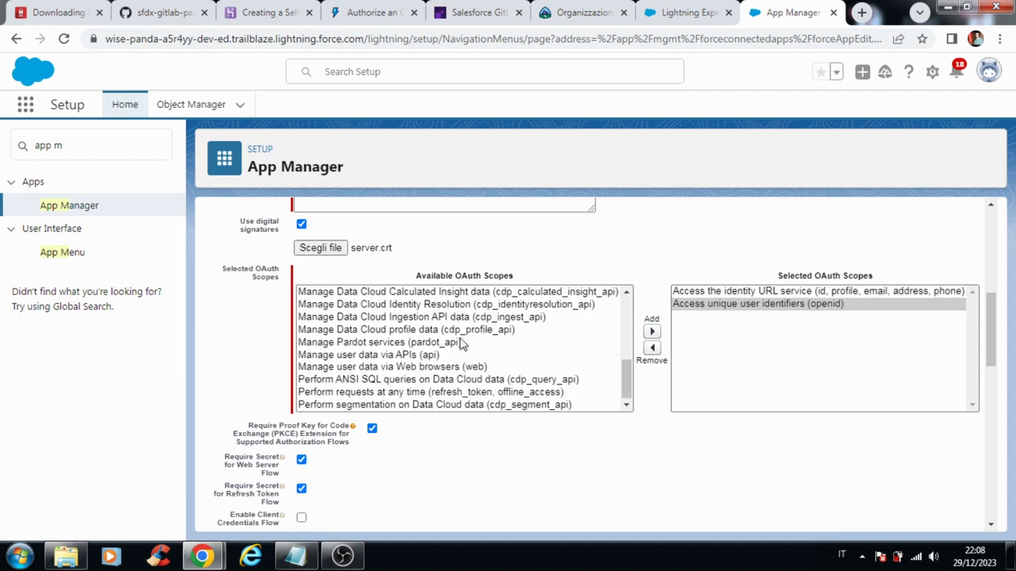
{"action": "left_click", "coordinate": [422, 356]}
{"action": "left_click", "coordinate": [427, 367], "text": "ctrl"}
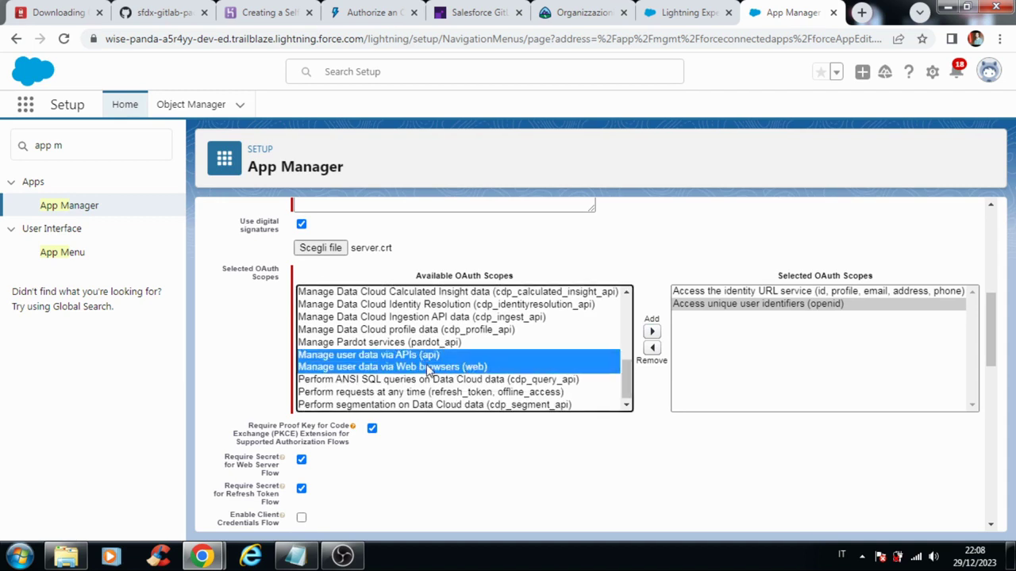
{"action": "left_click", "coordinate": [651, 332]}
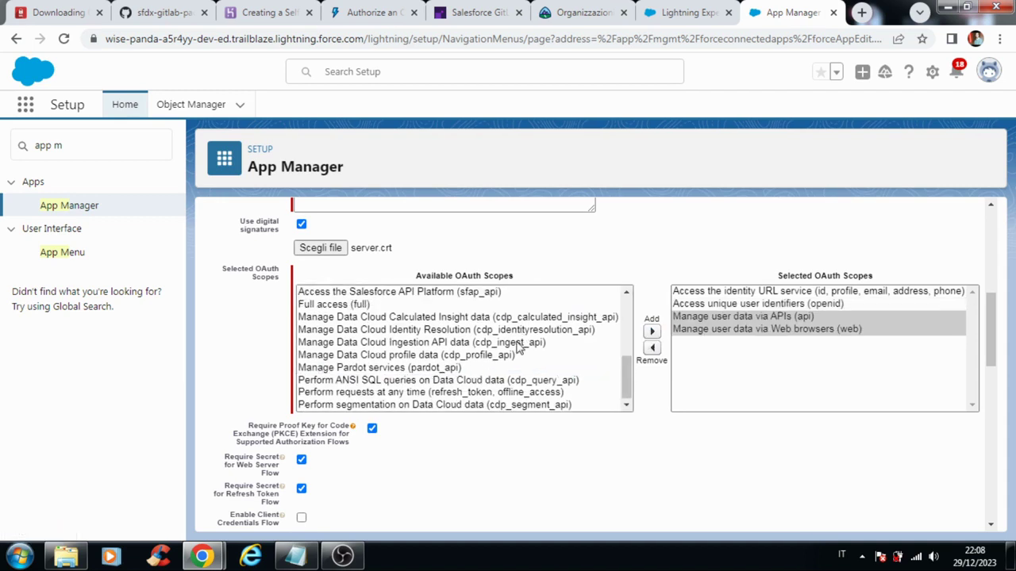
{"action": "left_click", "coordinate": [469, 392]}
{"action": "left_click", "coordinate": [652, 332]}
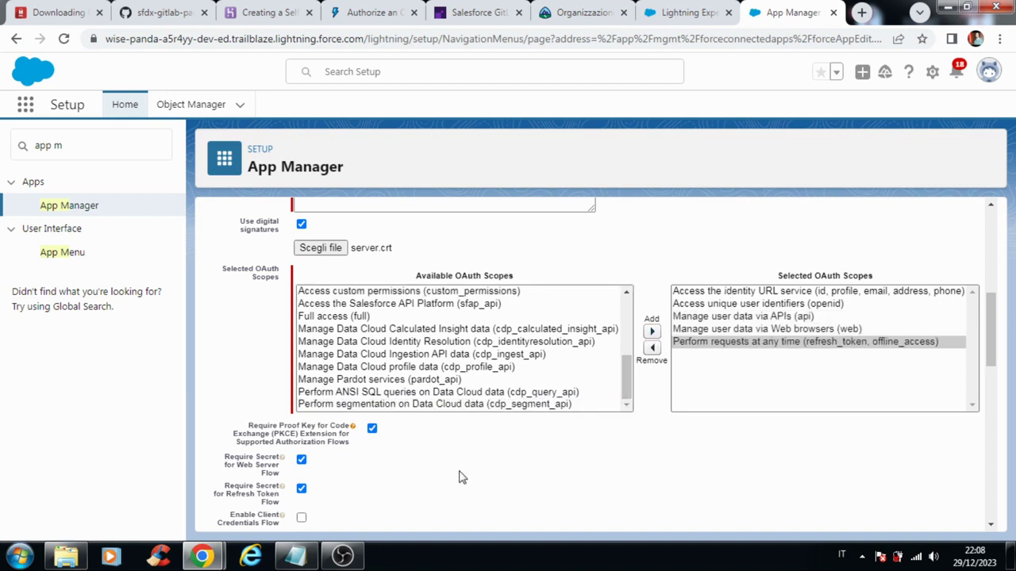
{"action": "scroll", "coordinate": [512, 404], "scroll_direction": "down", "scroll_amount": 7}
{"action": "scroll", "coordinate": [513, 405], "scroll_direction": "down", "scroll_amount": 3}
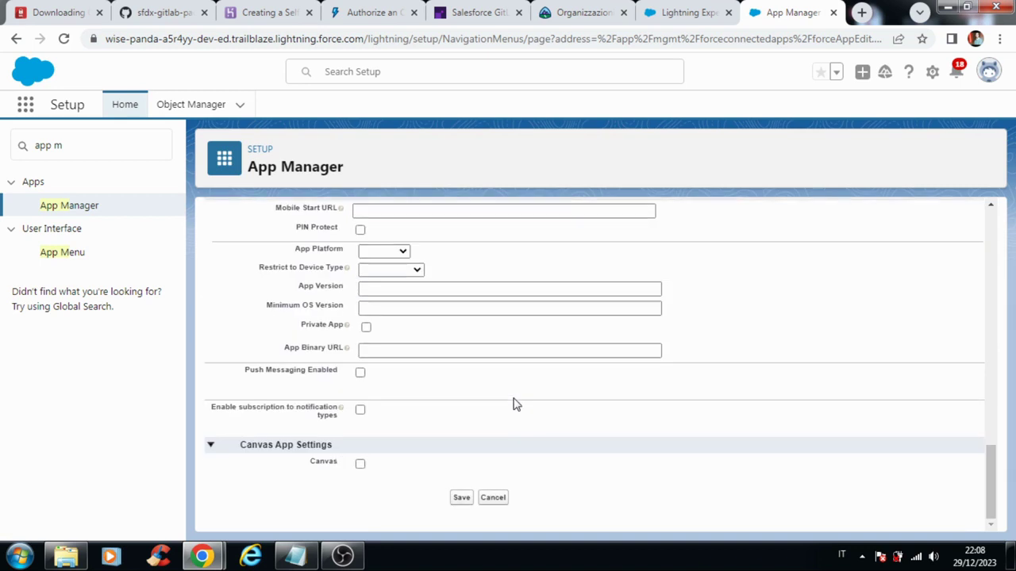
{"action": "left_click", "coordinate": [459, 497]}
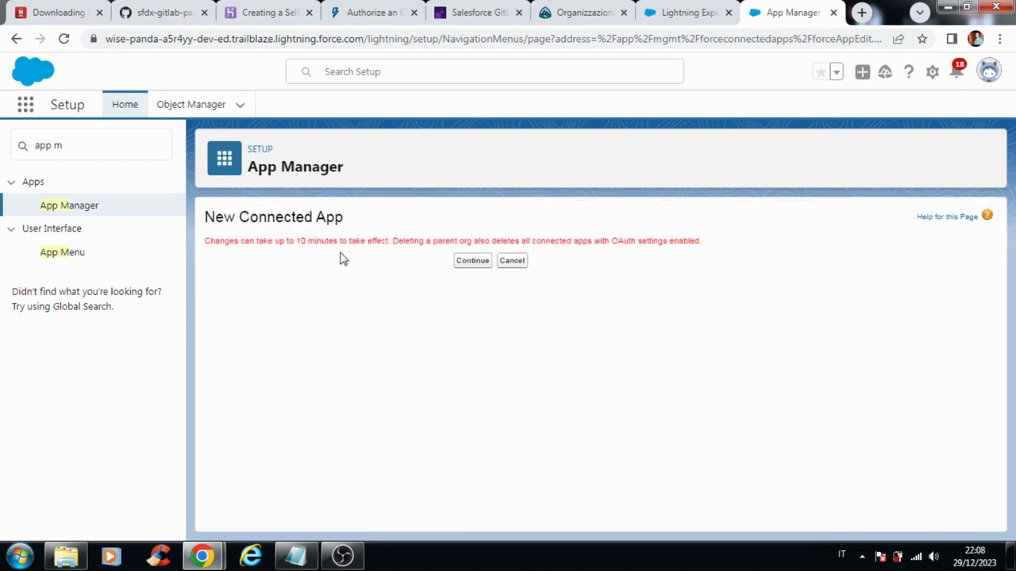
{"action": "left_click", "coordinate": [481, 264]}
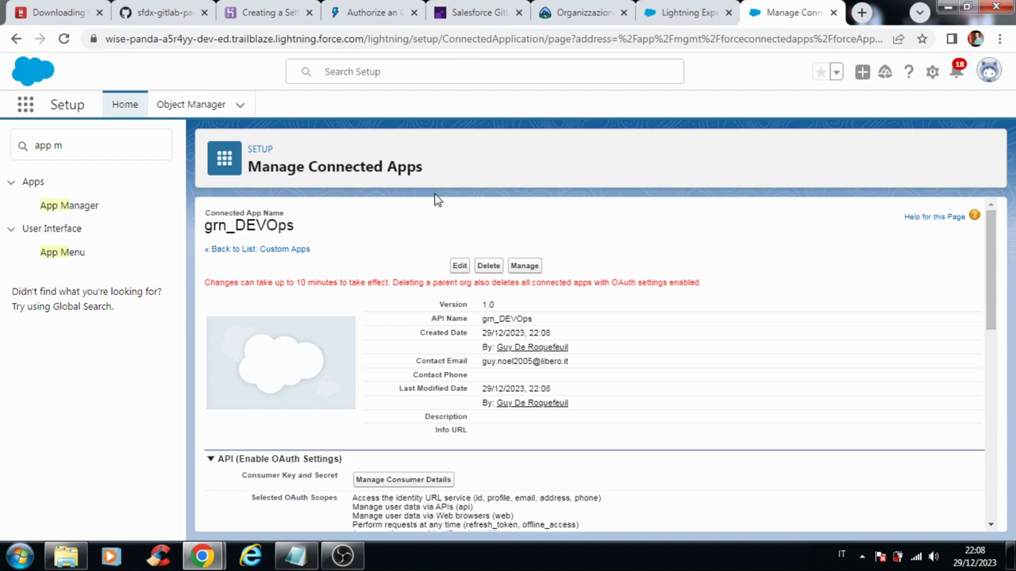
{"action": "scroll", "coordinate": [694, 285], "scroll_direction": "down", "scroll_amount": 2}
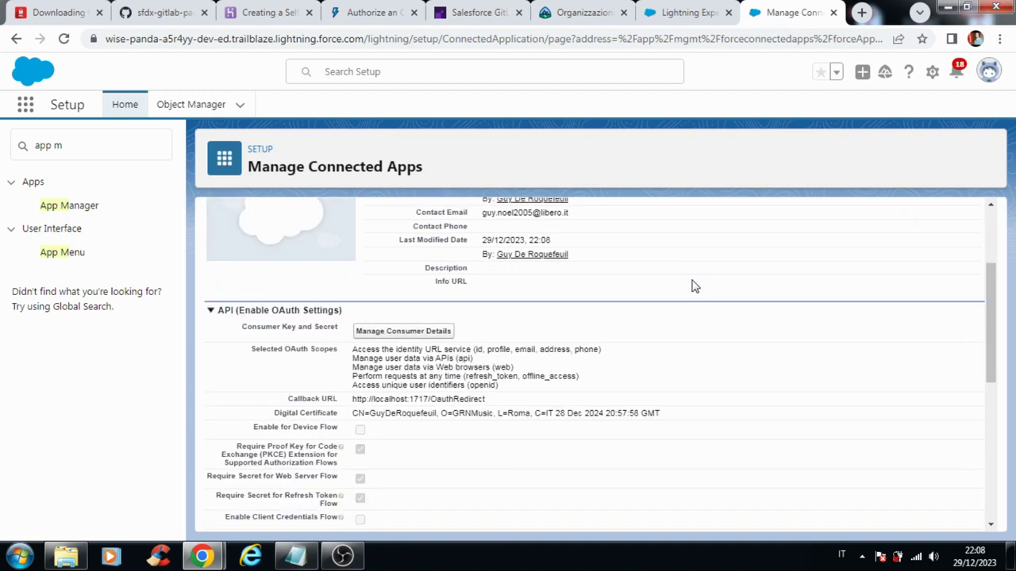
{"action": "scroll", "coordinate": [691, 285], "scroll_direction": "up", "scroll_amount": 2}
{"action": "scroll", "coordinate": [691, 286], "scroll_direction": "down", "scroll_amount": 2}
{"action": "left_click_drag", "start_coordinate": [276, 418], "coordinate": [659, 415]}
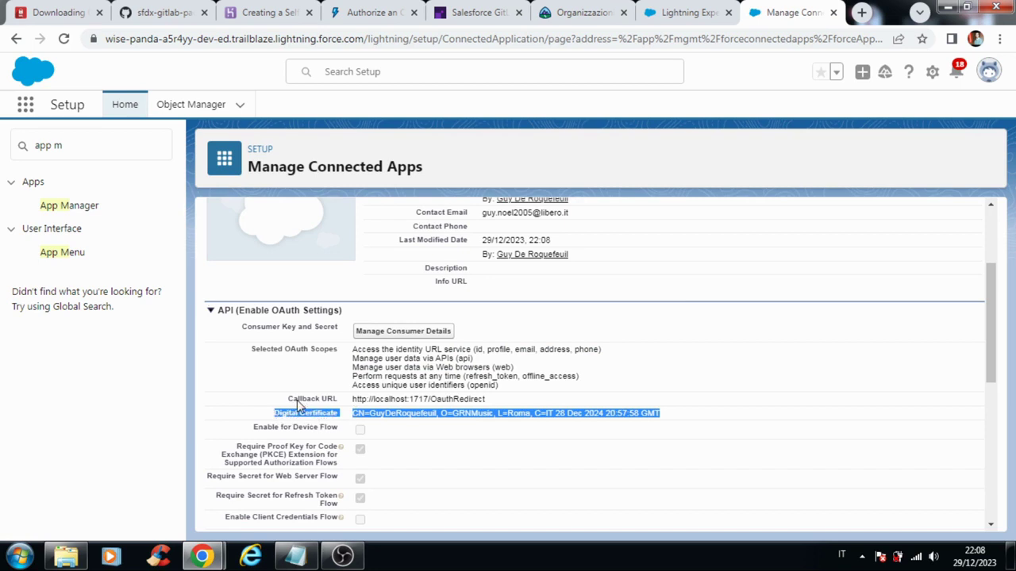
{"action": "left_click_drag", "start_coordinate": [289, 400], "coordinate": [431, 399]}
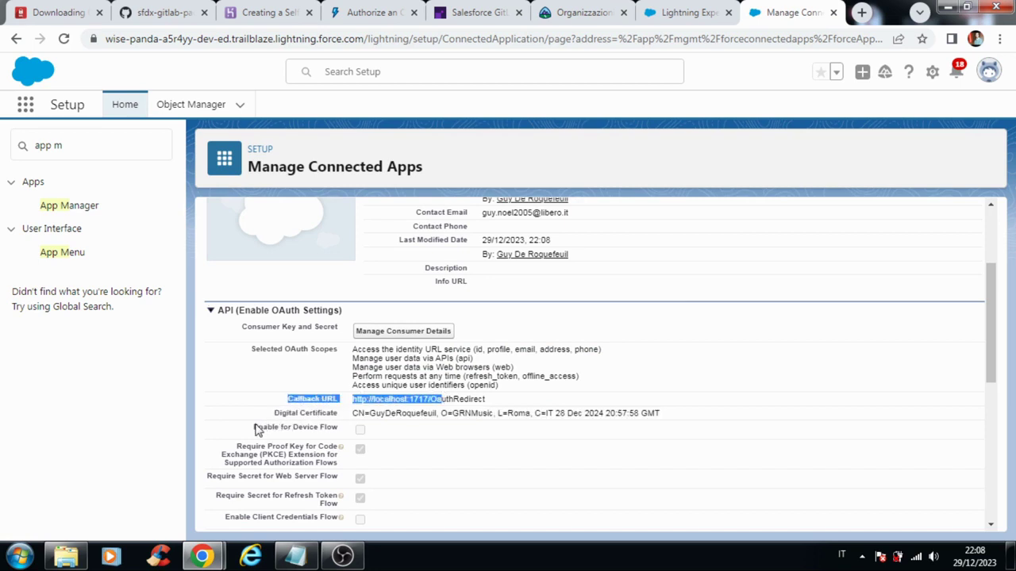
{"action": "left_click_drag", "start_coordinate": [254, 428], "coordinate": [341, 432]}
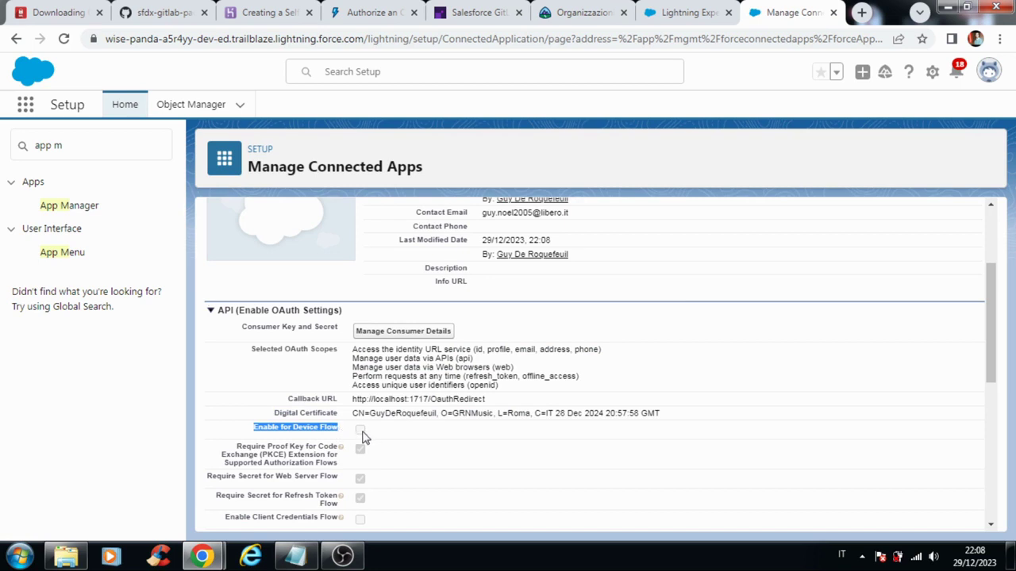
{"action": "scroll", "coordinate": [499, 412], "scroll_direction": "up", "scroll_amount": 5}
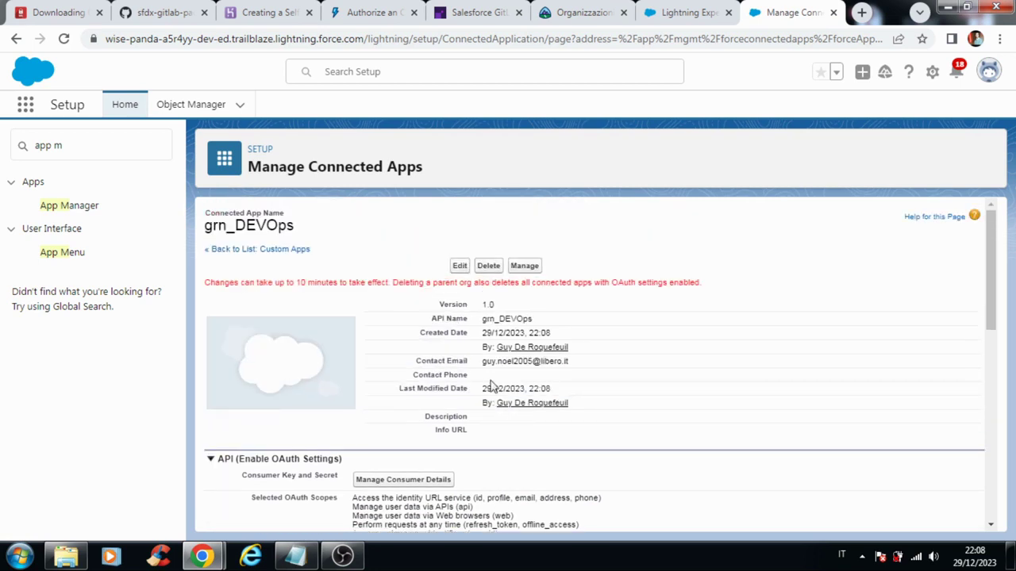
{"action": "left_click", "coordinate": [460, 267]}
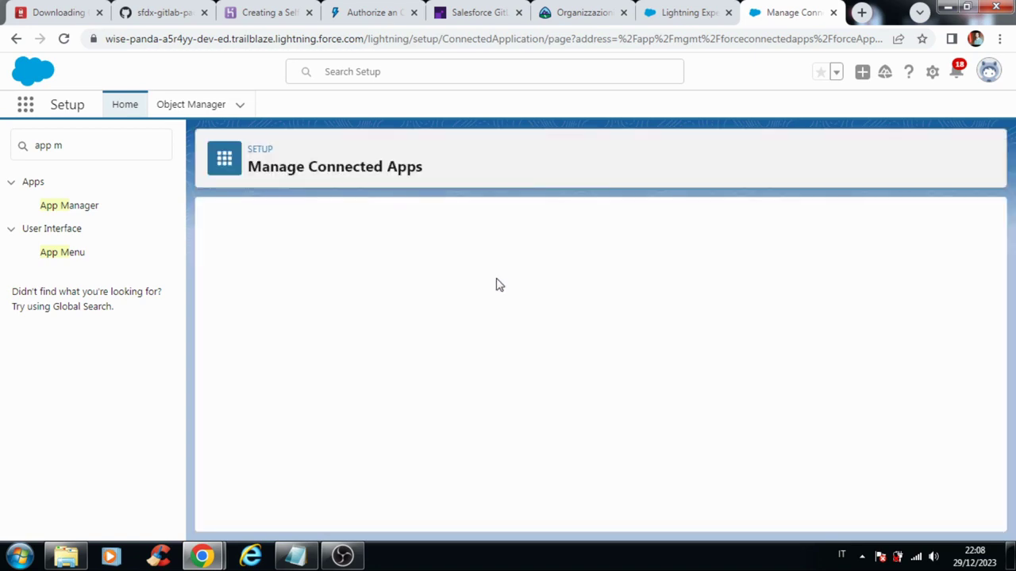
{"action": "scroll", "coordinate": [494, 286], "scroll_direction": "down", "scroll_amount": 5}
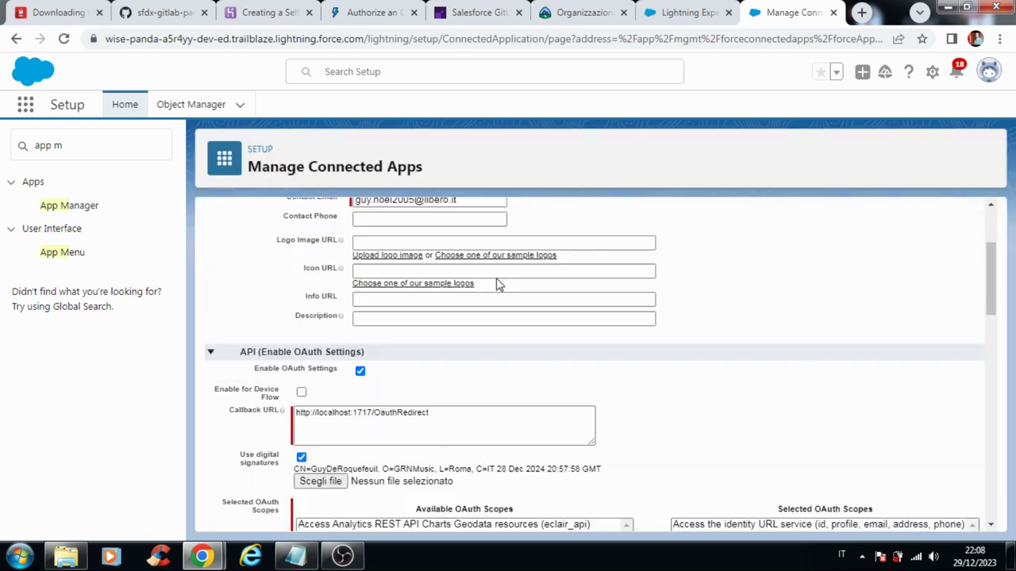
{"action": "scroll", "coordinate": [349, 327], "scroll_direction": "down", "scroll_amount": 3}
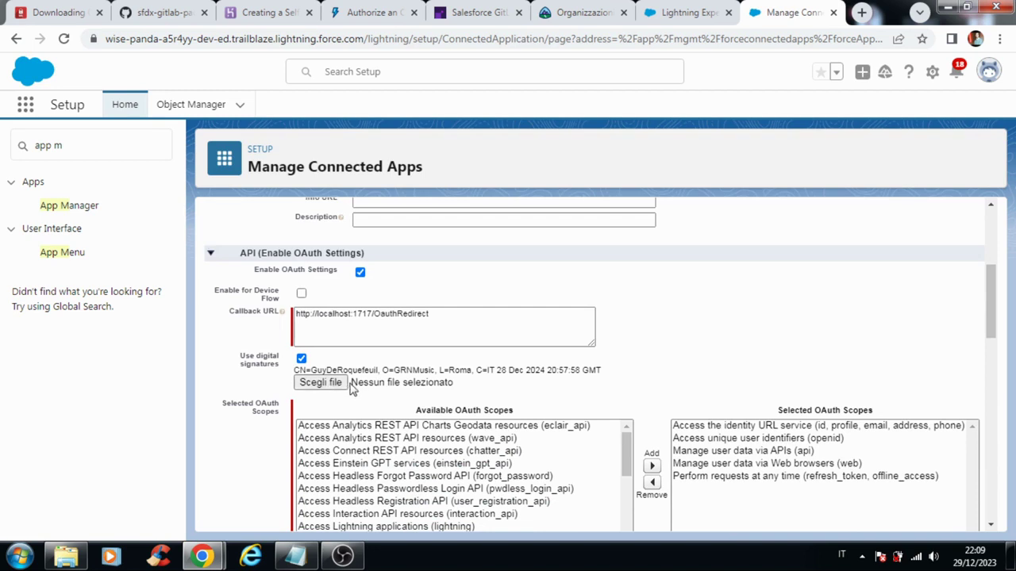
{"action": "scroll", "coordinate": [381, 341], "scroll_direction": "up", "scroll_amount": 3}
{"action": "left_click", "coordinate": [492, 257]}
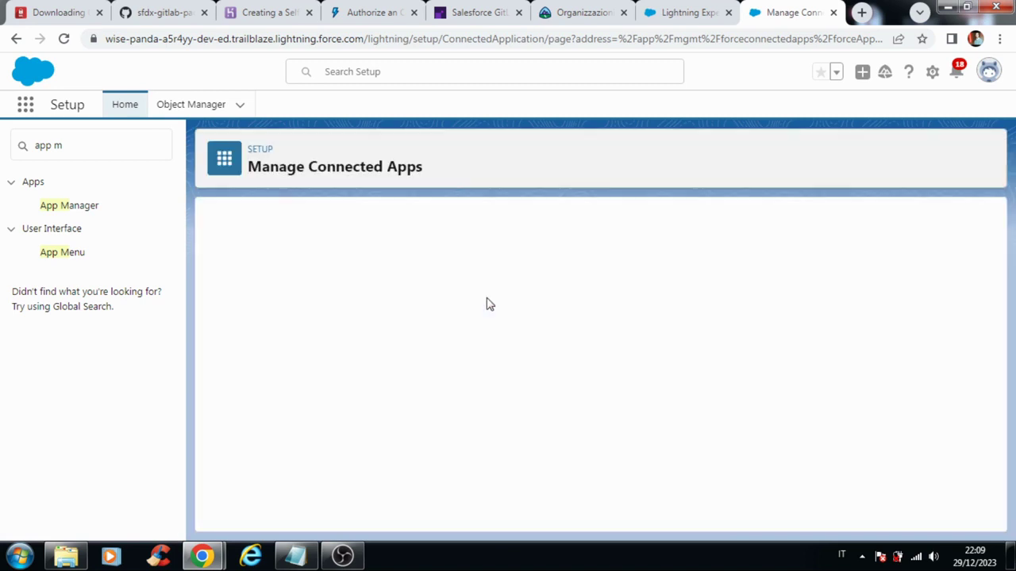
{"action": "scroll", "coordinate": [485, 305], "scroll_direction": "down", "scroll_amount": 10}
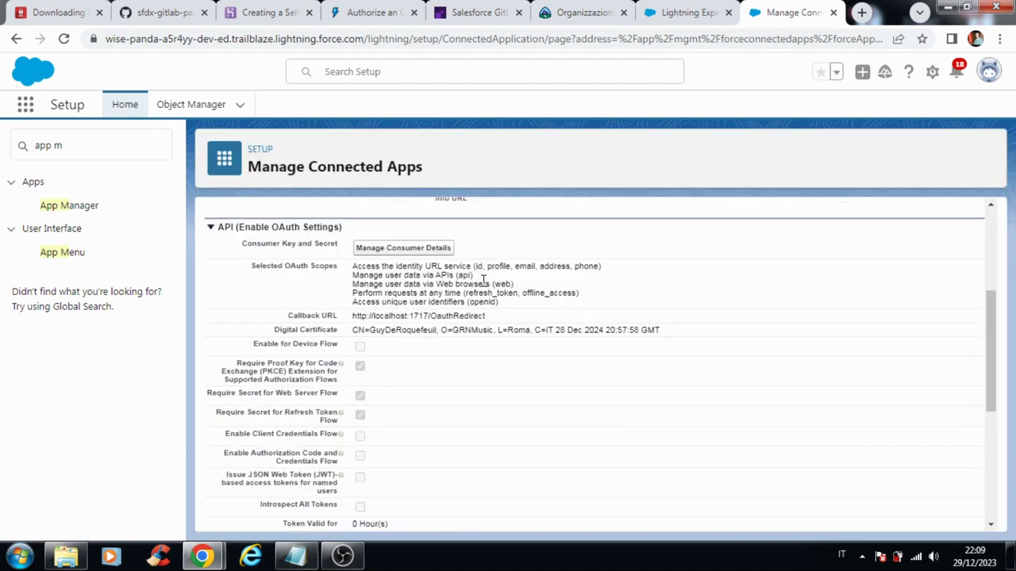
{"action": "scroll", "coordinate": [475, 317], "scroll_direction": "up", "scroll_amount": 3}
{"action": "left_click_drag", "start_coordinate": [274, 405], "coordinate": [665, 408]}
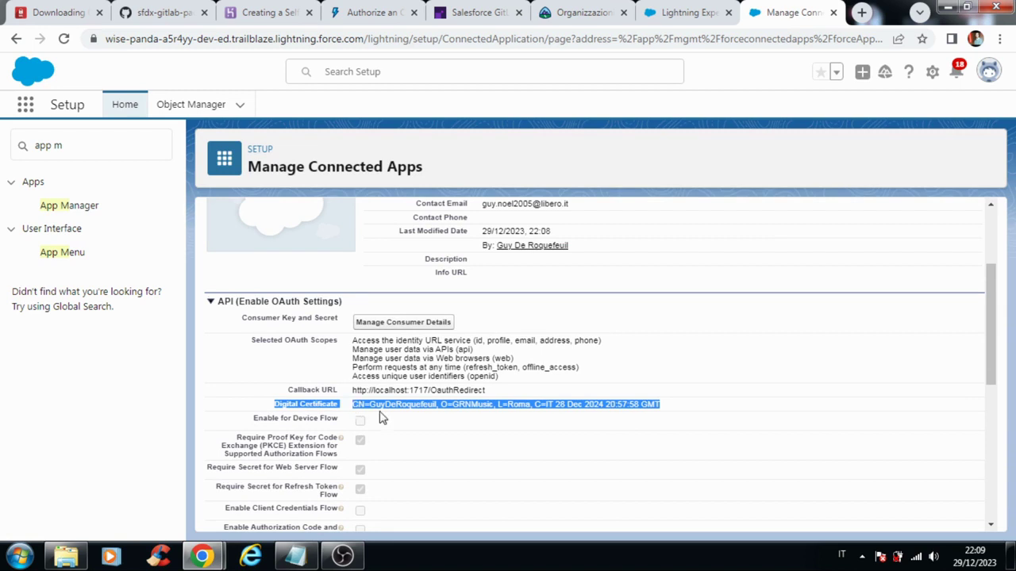
{"action": "scroll", "coordinate": [401, 399], "scroll_direction": "up", "scroll_amount": 3}
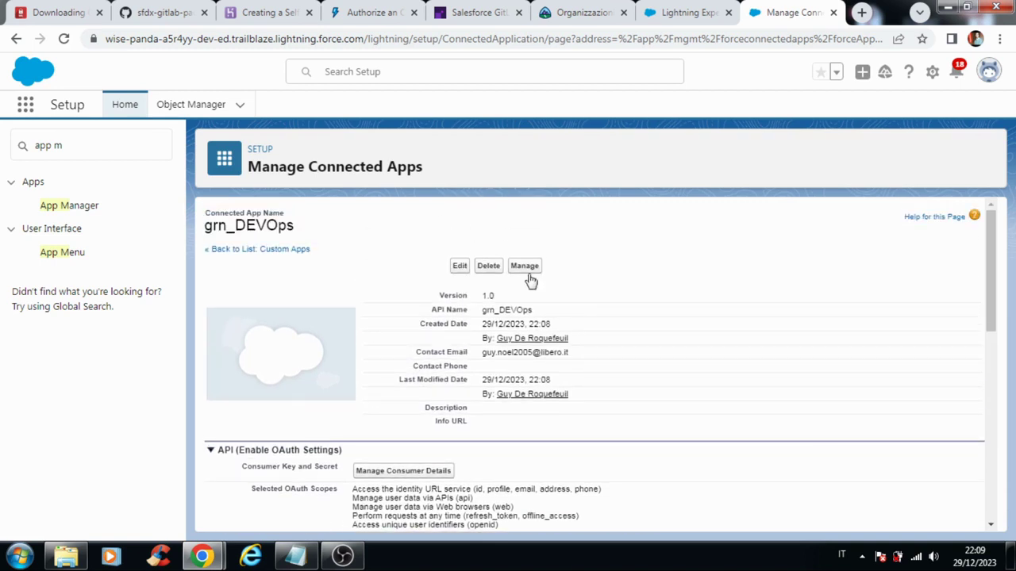
Change grn_DEVOps Permitted Users to 'Admin approved users are pre-authorized', accept the warning and save.
{"action": "left_click", "coordinate": [527, 267]}
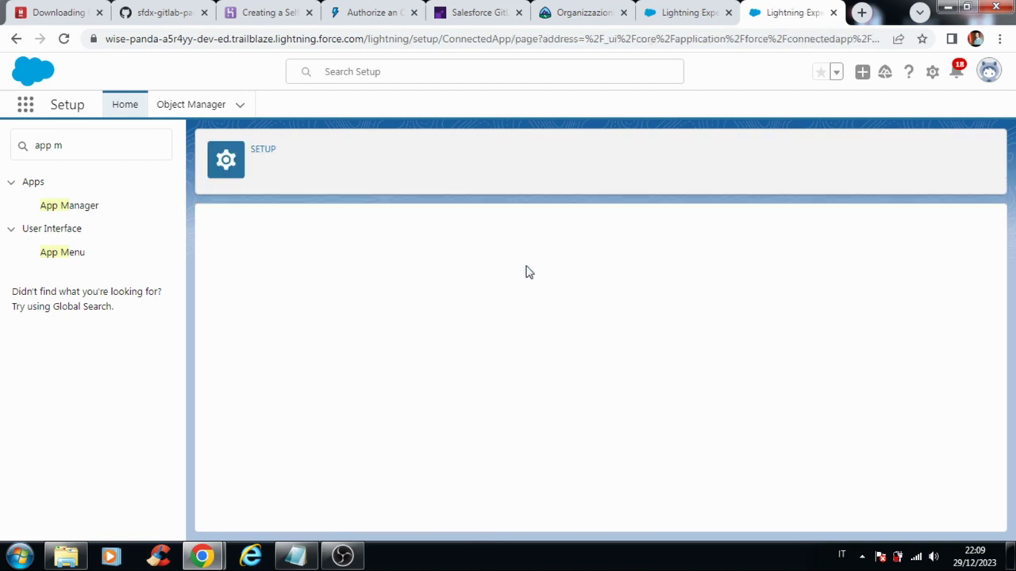
{"action": "left_click", "coordinate": [473, 259]}
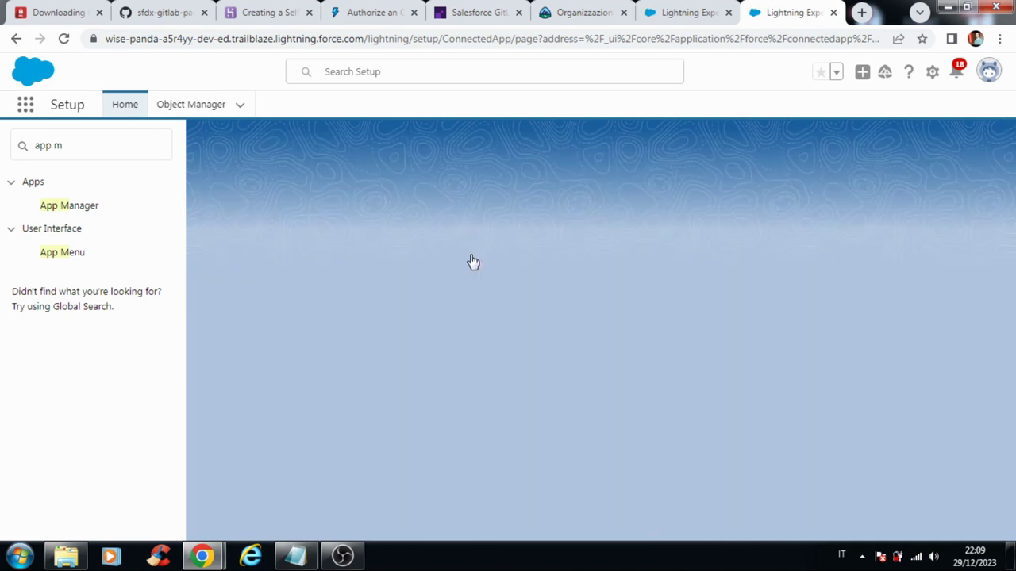
{"action": "scroll", "coordinate": [469, 341], "scroll_direction": "down", "scroll_amount": 1}
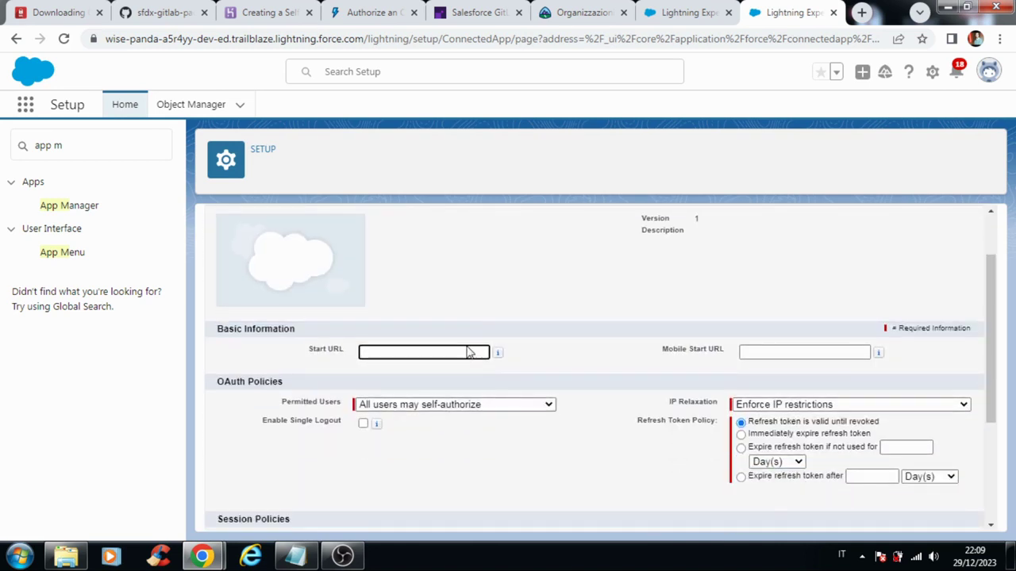
{"action": "left_click", "coordinate": [386, 407]}
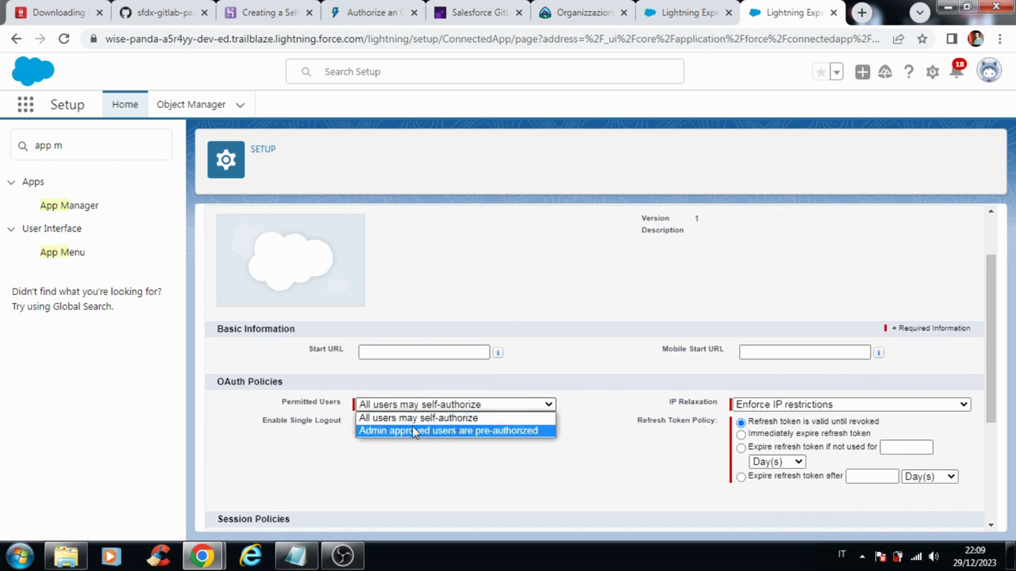
{"action": "left_click", "coordinate": [375, 431]}
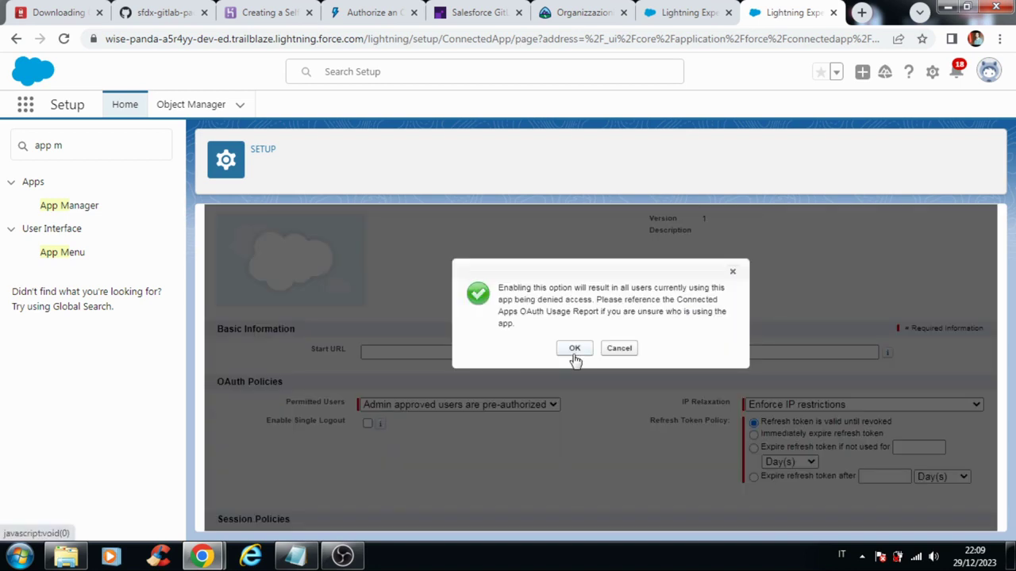
{"action": "left_click", "coordinate": [575, 349]}
{"action": "scroll", "coordinate": [617, 365], "scroll_direction": "down", "scroll_amount": 2}
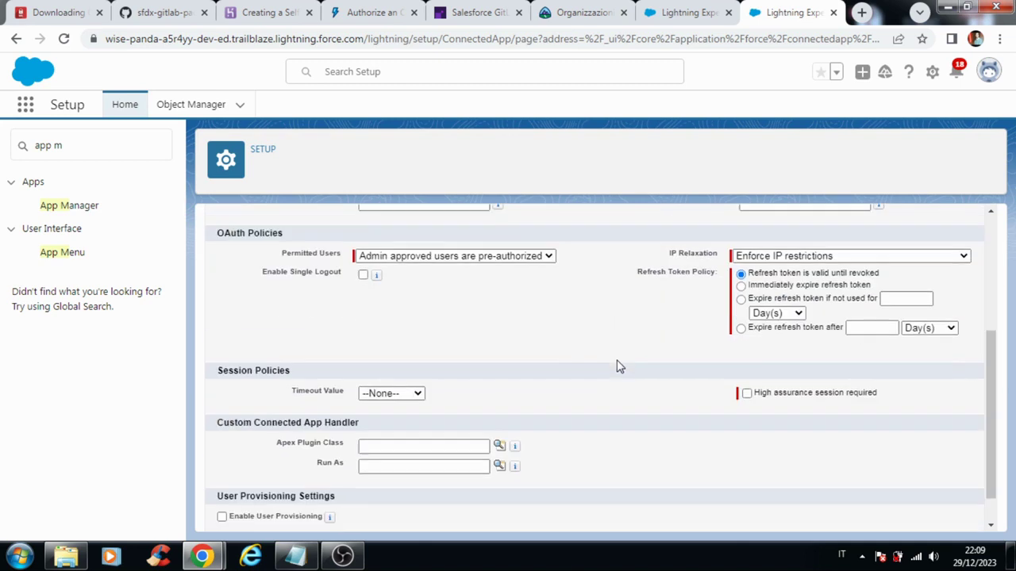
{"action": "scroll", "coordinate": [518, 354], "scroll_direction": "down", "scroll_amount": 1}
{"action": "left_click", "coordinate": [454, 516]}
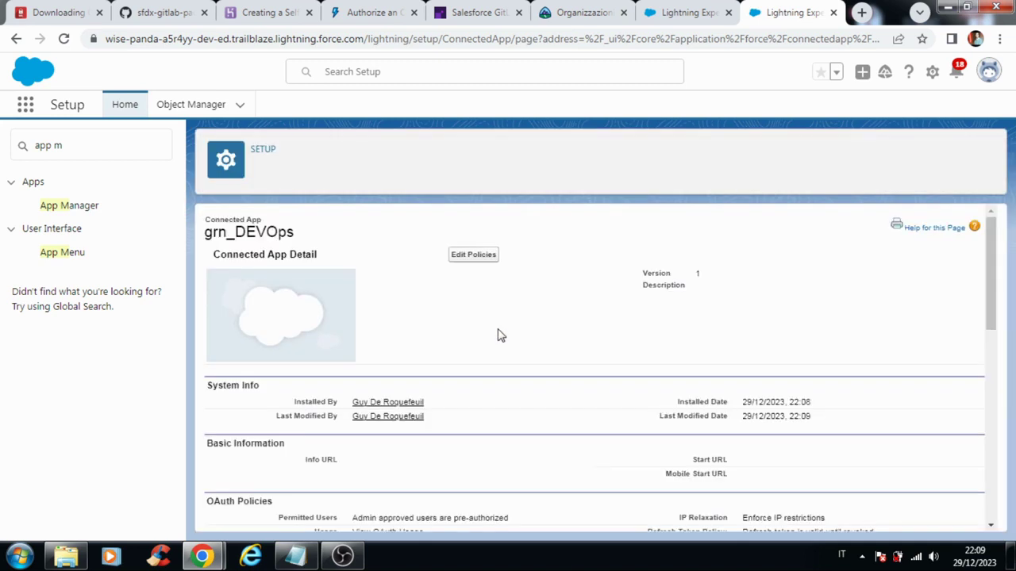
{"action": "scroll", "coordinate": [500, 333], "scroll_direction": "down", "scroll_amount": 7}
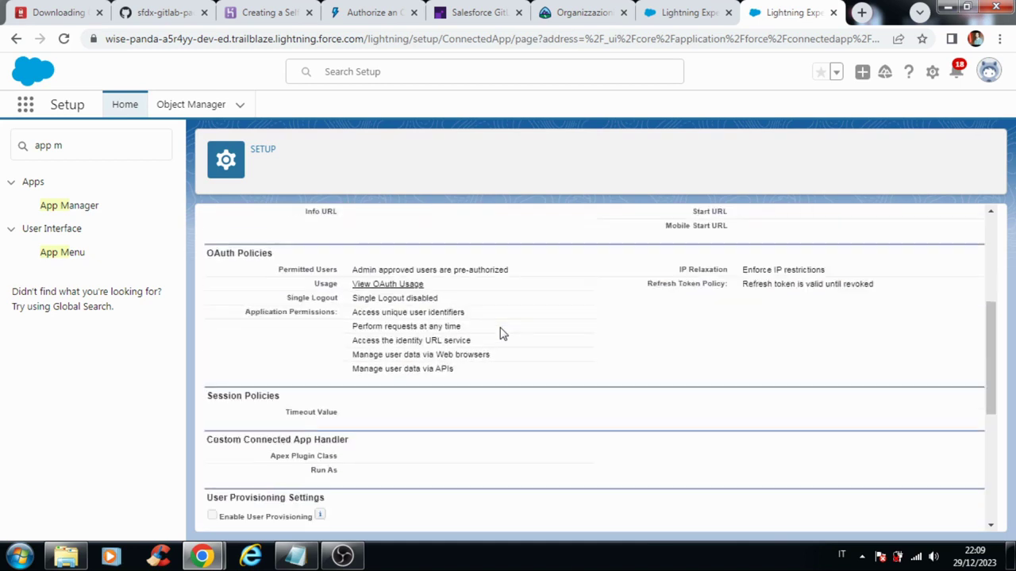
{"action": "scroll", "coordinate": [311, 325], "scroll_direction": "down", "scroll_amount": 1}
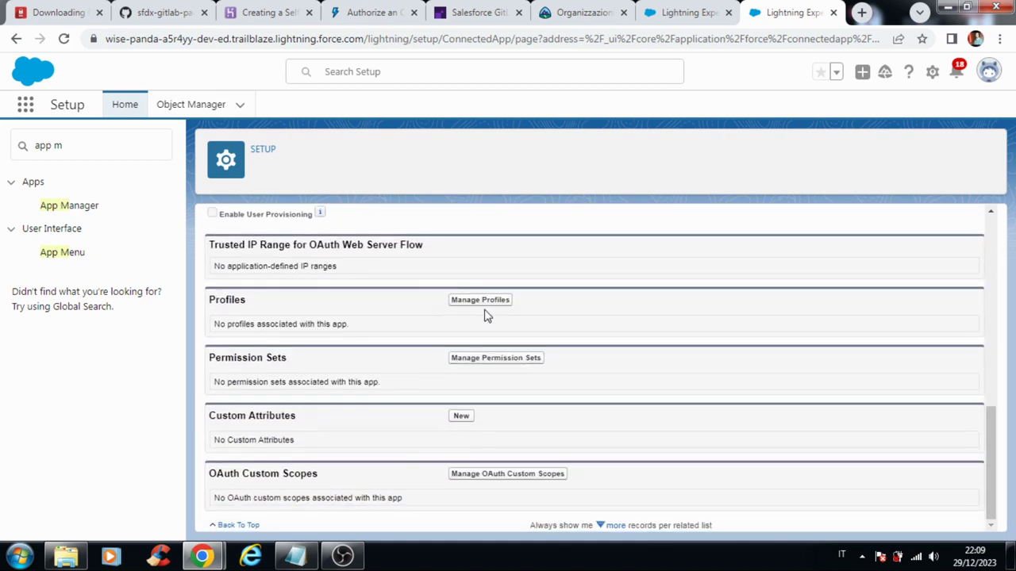
Give the System Administrator profile access to the grn_DEVOps app.
{"action": "left_click", "coordinate": [480, 300]}
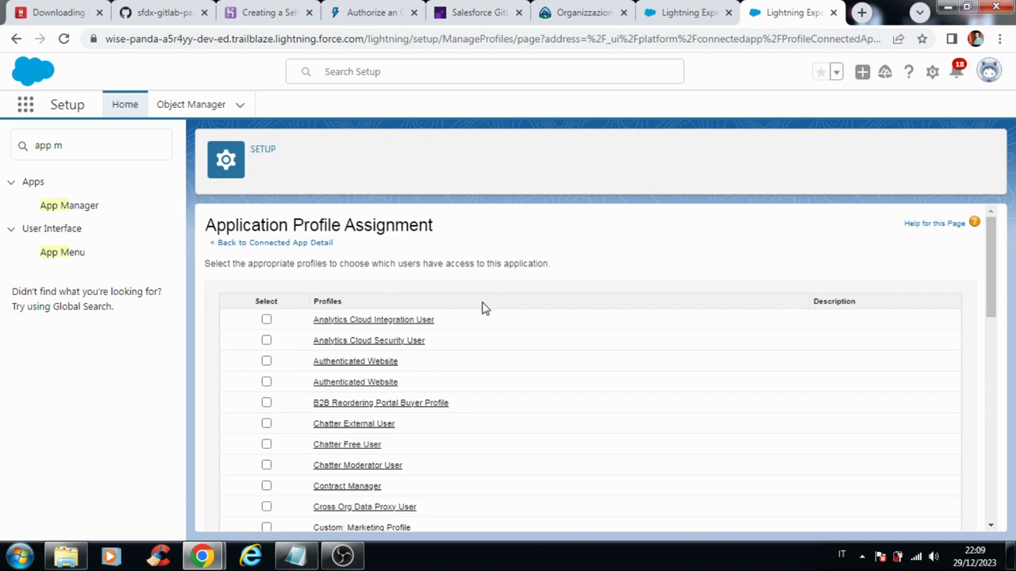
{"action": "scroll", "coordinate": [459, 349], "scroll_direction": "down", "scroll_amount": 4}
{"action": "scroll", "coordinate": [454, 353], "scroll_direction": "down", "scroll_amount": 6}
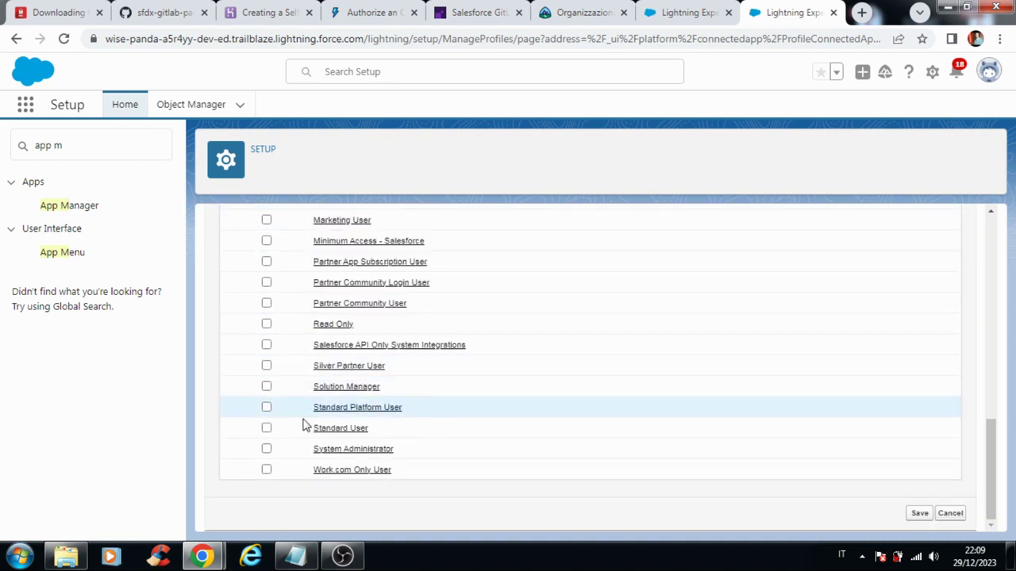
{"action": "left_click", "coordinate": [266, 448]}
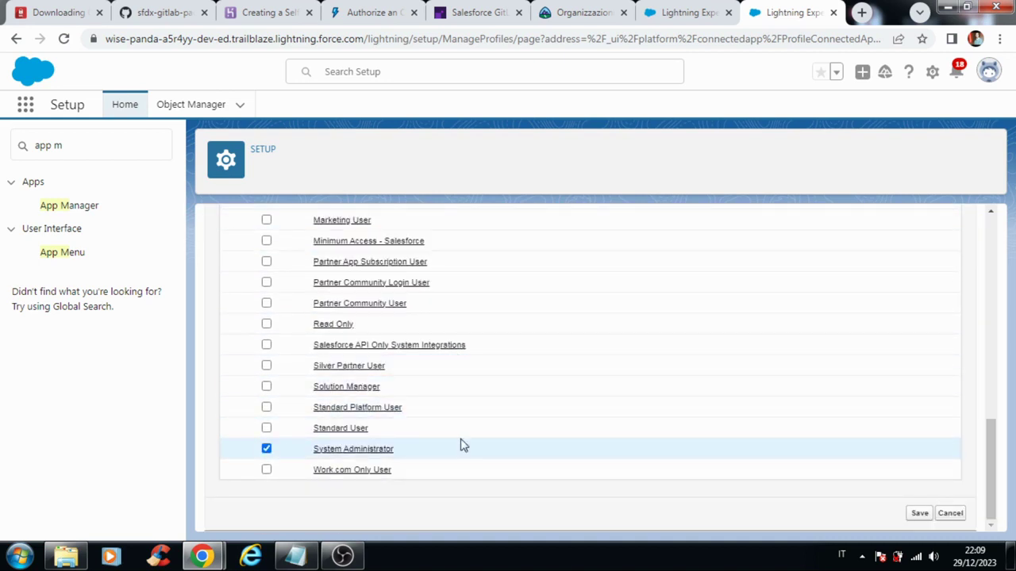
{"action": "left_click", "coordinate": [919, 512]}
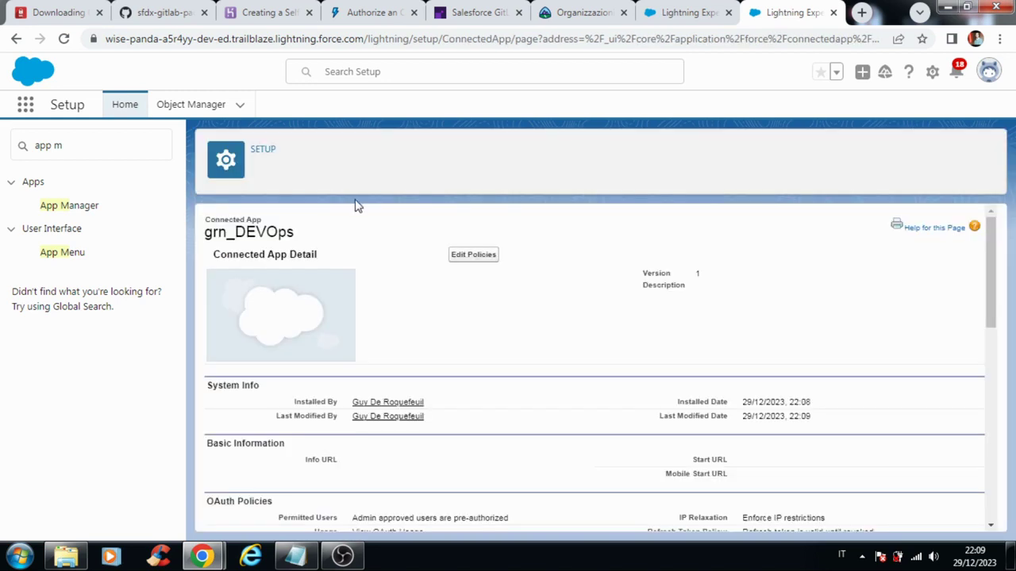
Look over the app's Permission Sets section, then go back to the App Manager app list.
{"action": "scroll", "coordinate": [435, 265], "scroll_direction": "down", "scroll_amount": 2}
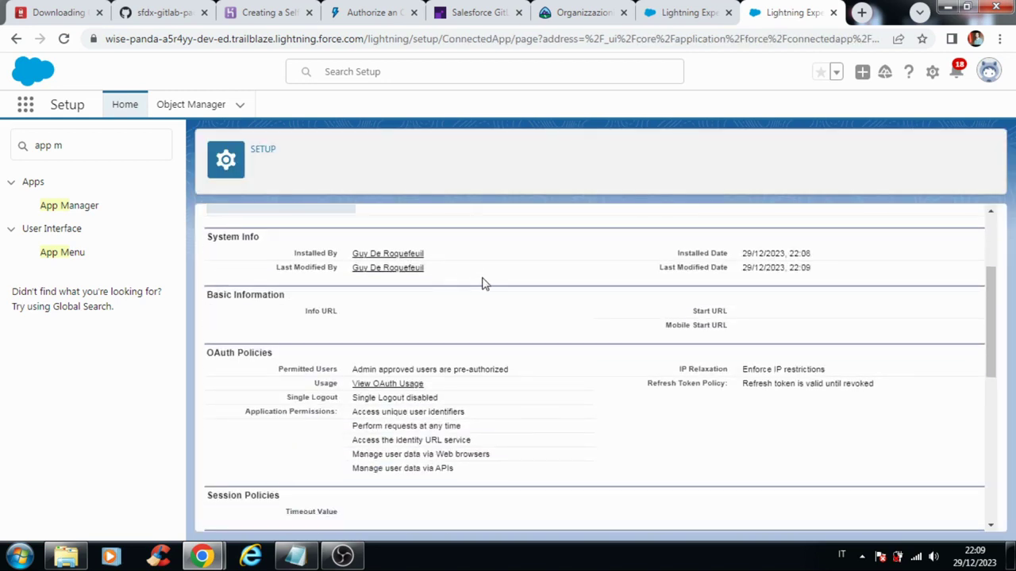
{"action": "scroll", "coordinate": [477, 295], "scroll_direction": "up", "scroll_amount": 2}
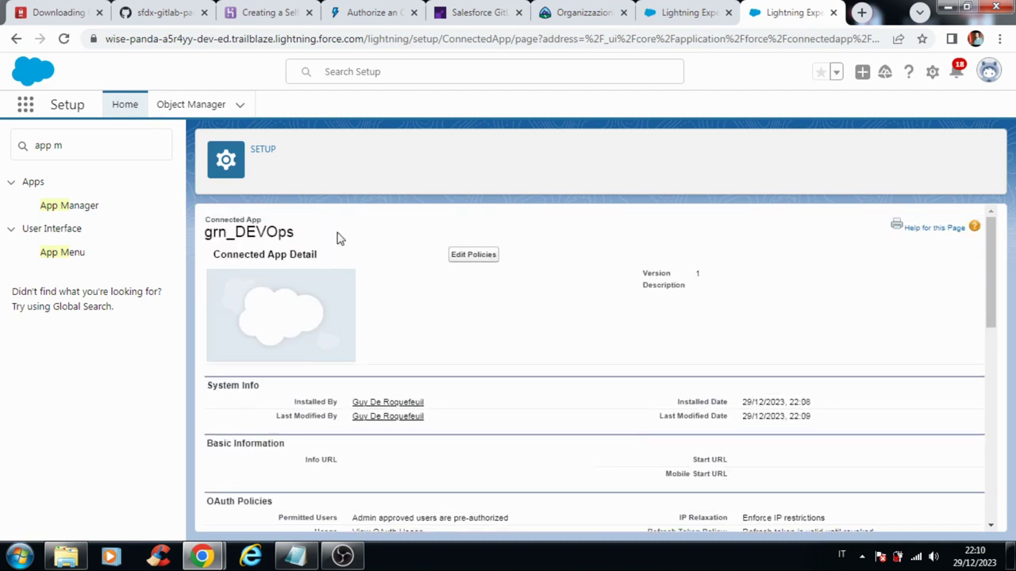
{"action": "scroll", "coordinate": [514, 328], "scroll_direction": "down", "scroll_amount": 2}
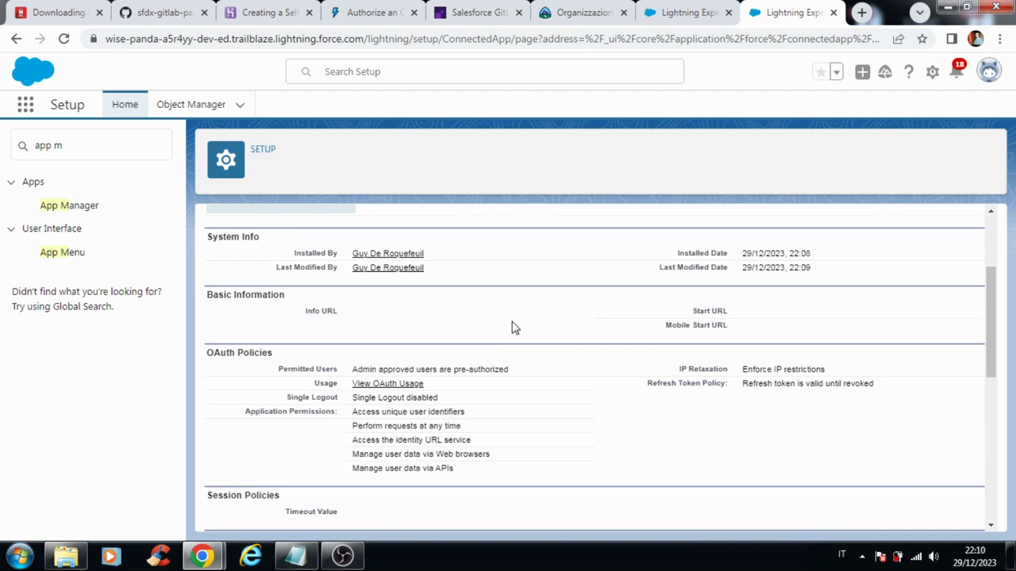
{"action": "scroll", "coordinate": [514, 327], "scroll_direction": "down", "scroll_amount": 3}
{"action": "scroll", "coordinate": [511, 323], "scroll_direction": "down", "scroll_amount": 2}
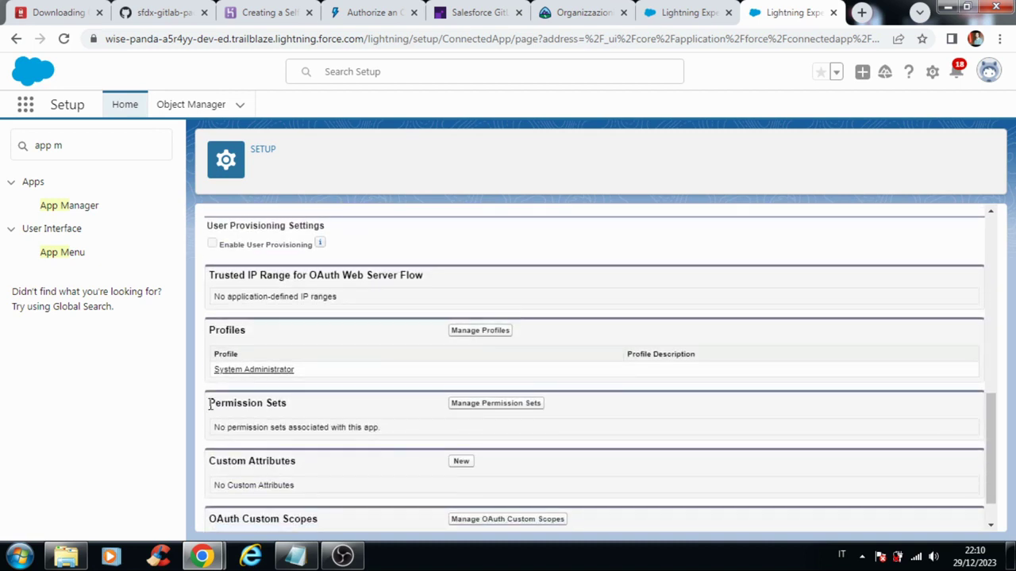
{"action": "left_click_drag", "start_coordinate": [220, 405], "coordinate": [325, 415]}
{"action": "left_click", "coordinate": [329, 418]}
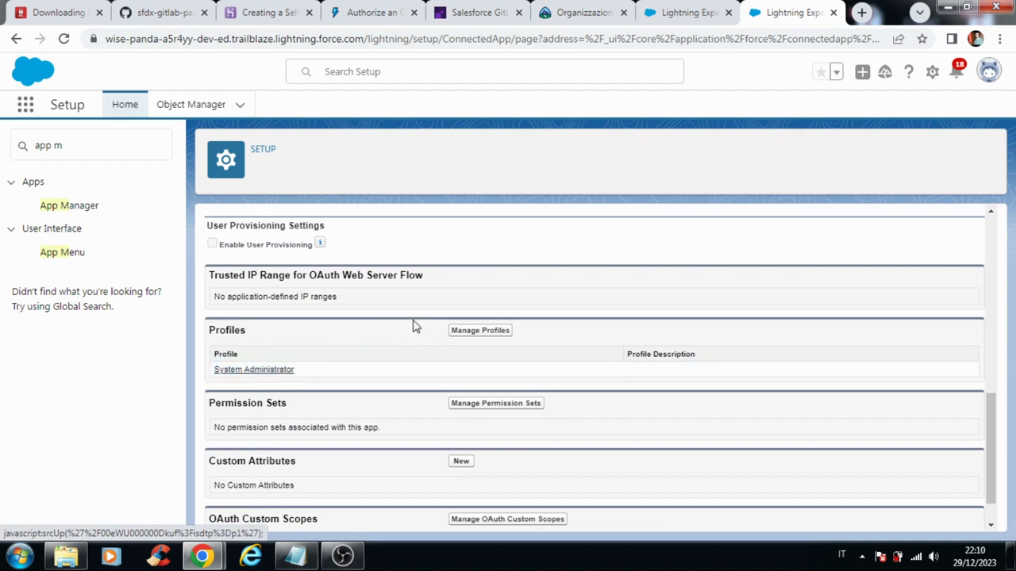
{"action": "scroll", "coordinate": [409, 320], "scroll_direction": "down", "scroll_amount": 1}
{"action": "scroll", "coordinate": [409, 319], "scroll_direction": "up", "scroll_amount": 10}
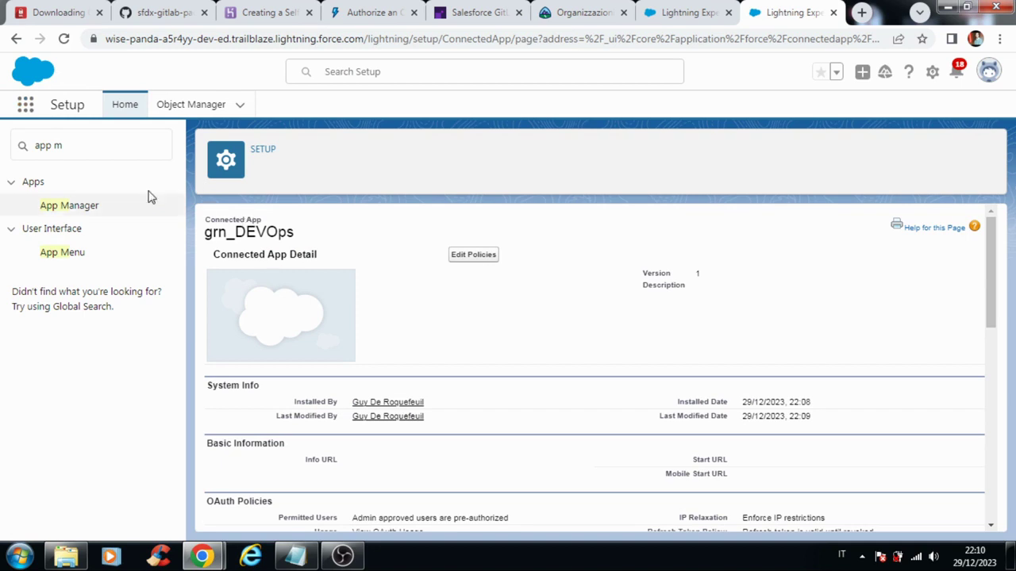
{"action": "left_click", "coordinate": [84, 211]}
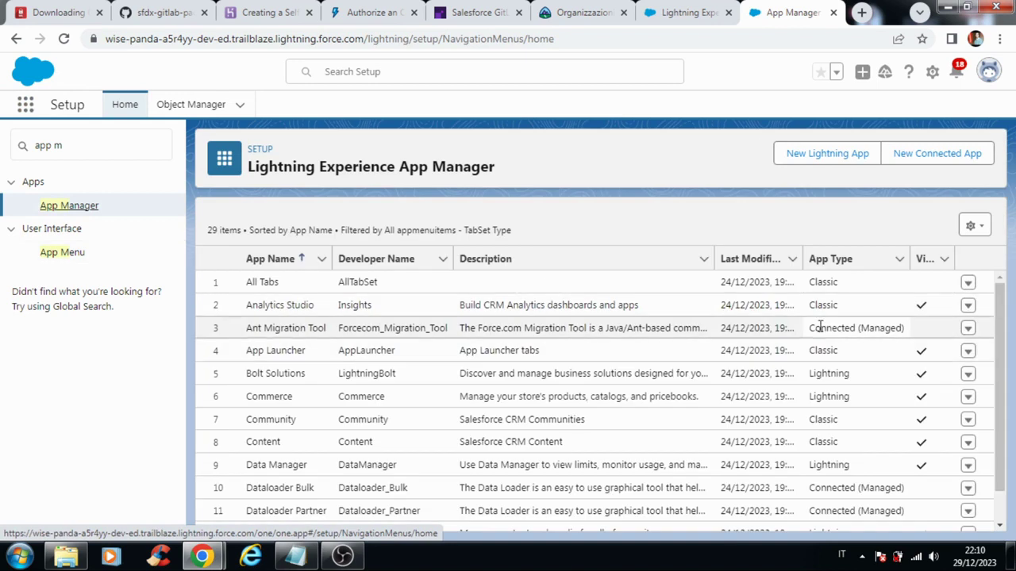
{"action": "scroll", "coordinate": [823, 328], "scroll_direction": "down", "scroll_amount": 5}
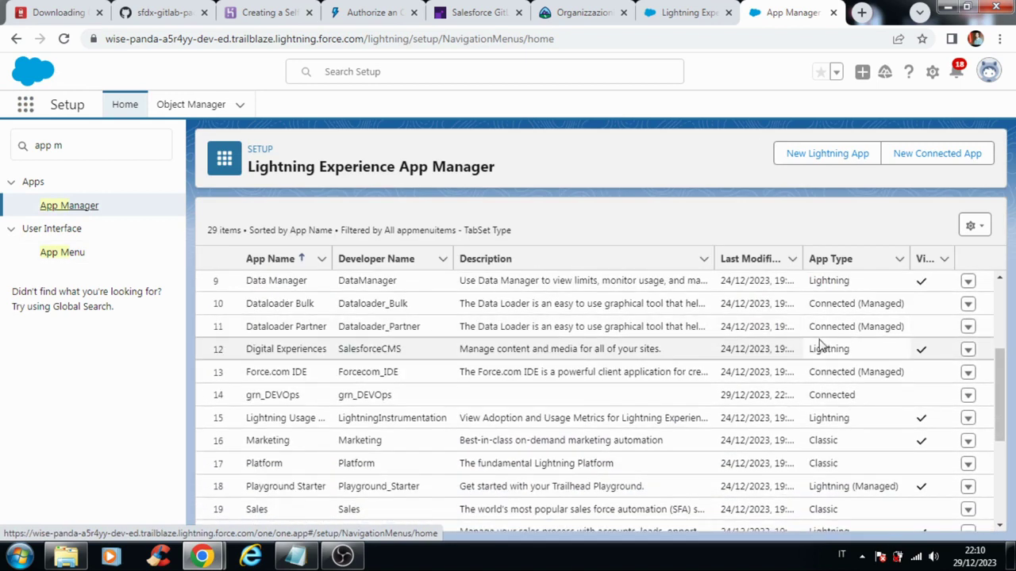
View the grn_DEVOps connected app from App Manager and request its consumer details.
{"action": "scroll", "coordinate": [822, 345], "scroll_direction": "up", "scroll_amount": 2}
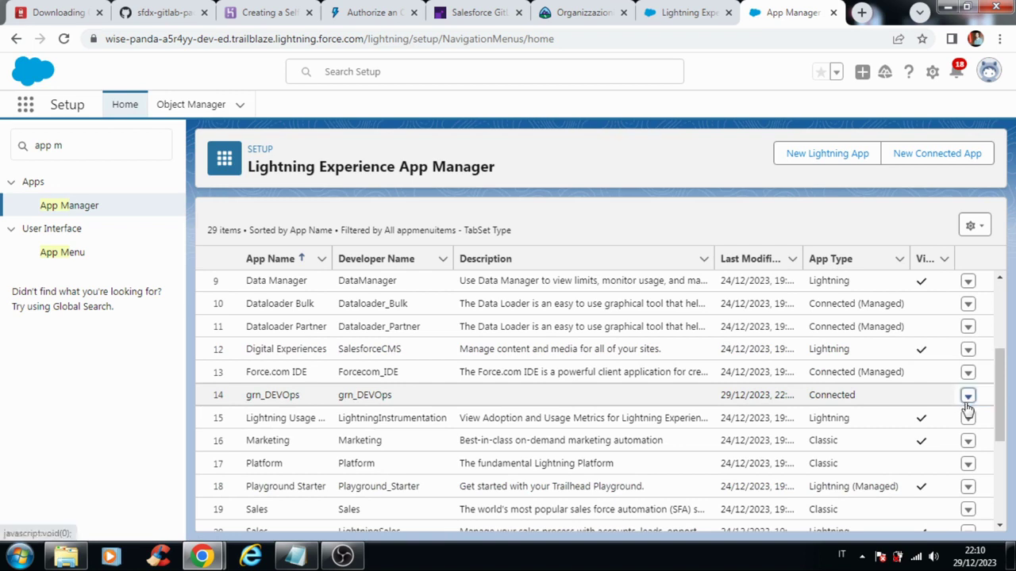
{"action": "left_click", "coordinate": [967, 396]}
{"action": "left_click", "coordinate": [939, 429]}
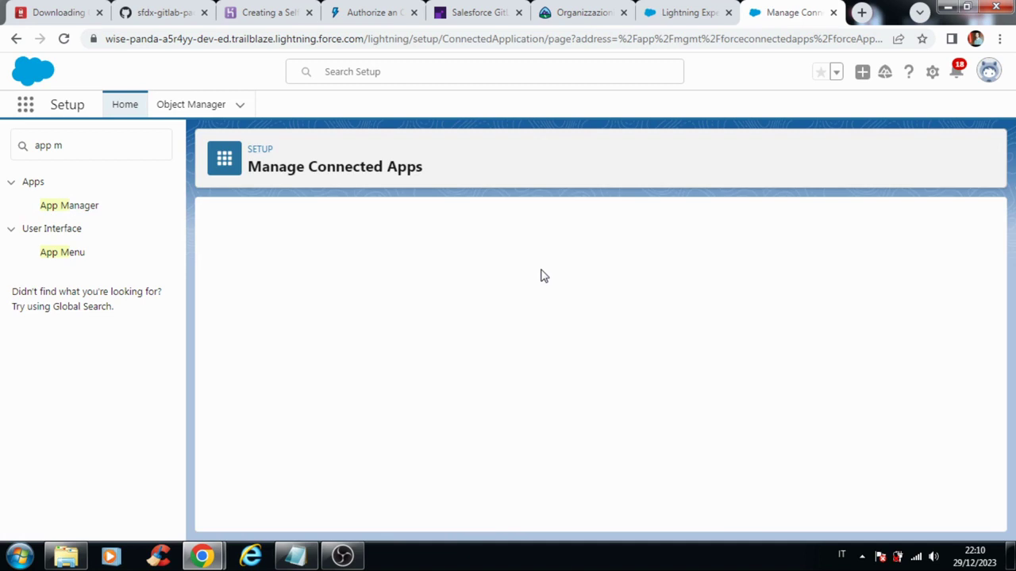
{"action": "scroll", "coordinate": [586, 291], "scroll_direction": "down", "scroll_amount": 1}
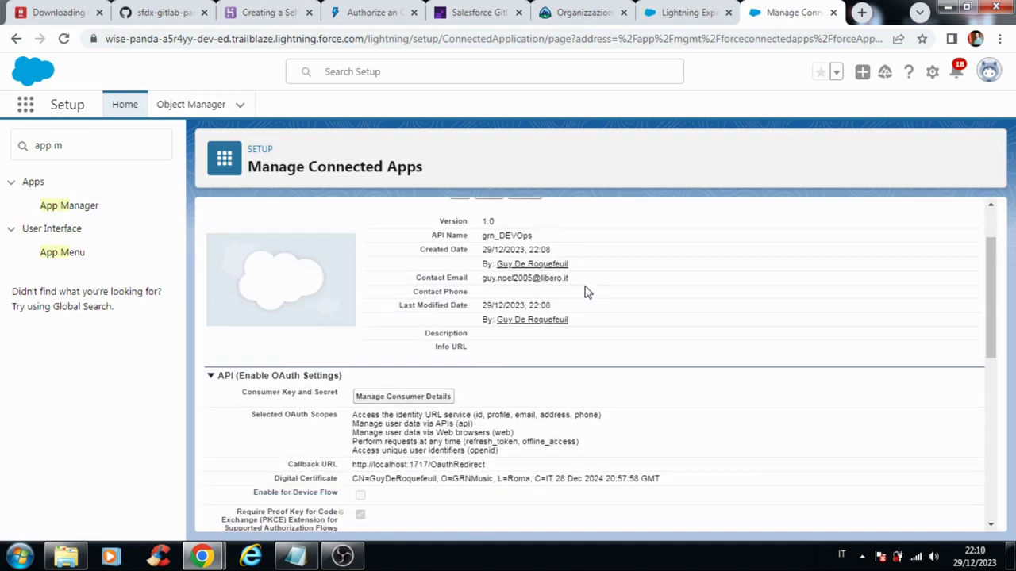
{"action": "left_click", "coordinate": [412, 403]}
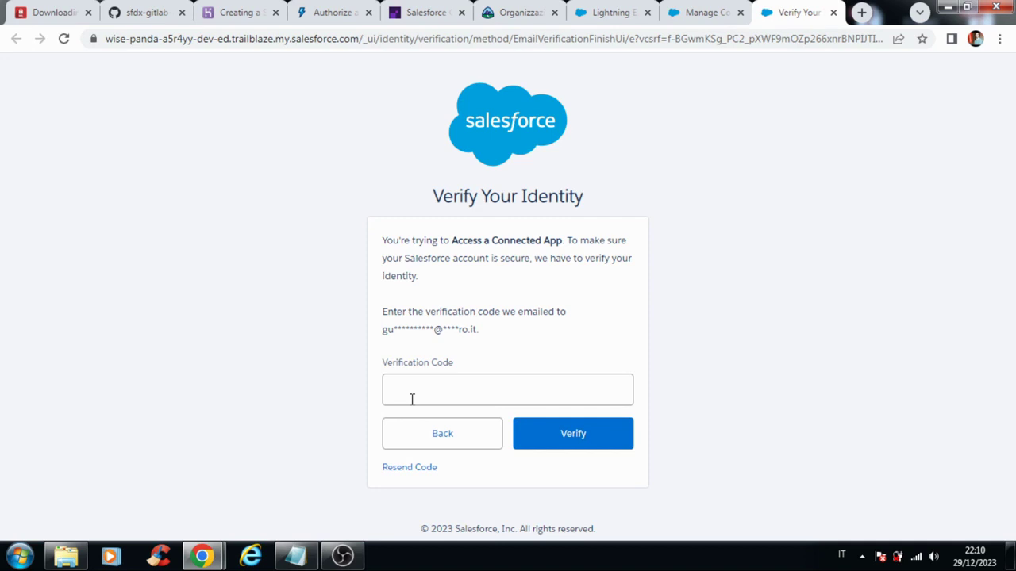
Enter the emailed verification code and verify to reveal the grn_DEVOps consumer key and secret.
{"action": "left_click", "coordinate": [413, 396]}
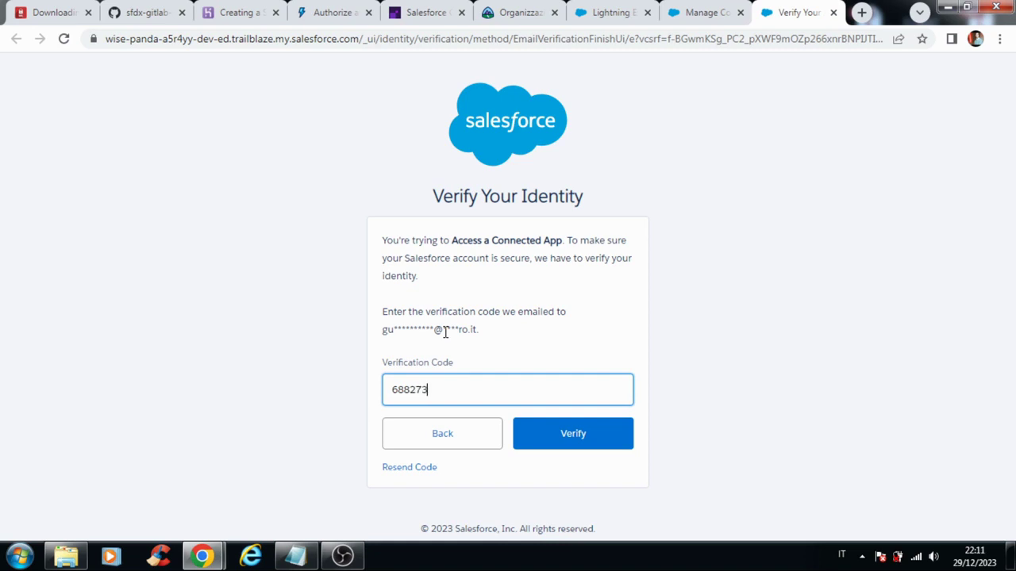
{"action": "left_click", "coordinate": [565, 435]}
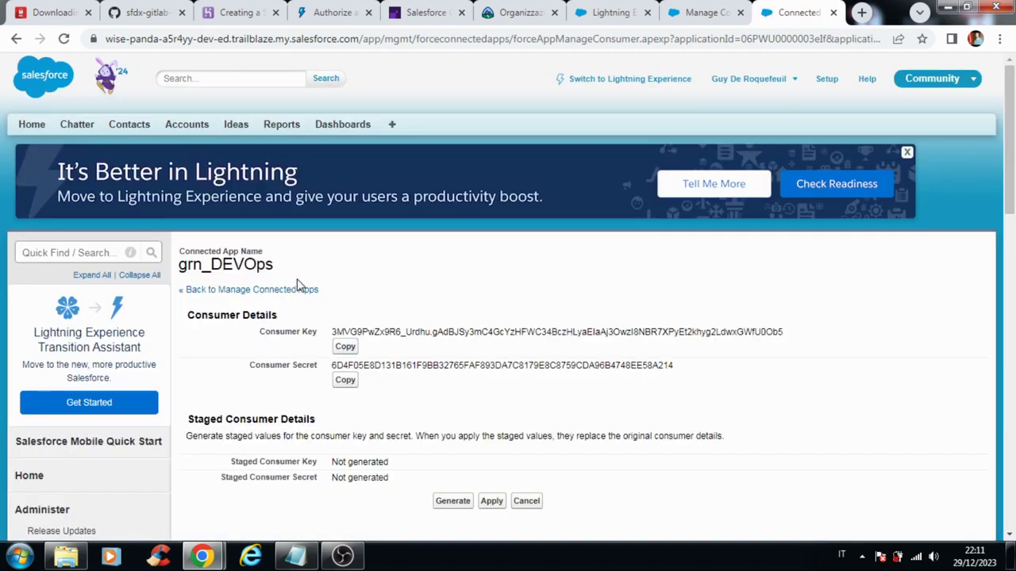
Copy the grn_DEVOps consumer key and paste it on a new line in the Notepad notes.
{"action": "left_click", "coordinate": [346, 349]}
{"action": "left_click_drag", "start_coordinate": [262, 337], "coordinate": [320, 334]}
{"action": "left_click", "coordinate": [345, 350]}
{"action": "left_click", "coordinate": [295, 556]}
{"action": "scroll", "coordinate": [394, 439], "scroll_direction": "down", "scroll_amount": 10}
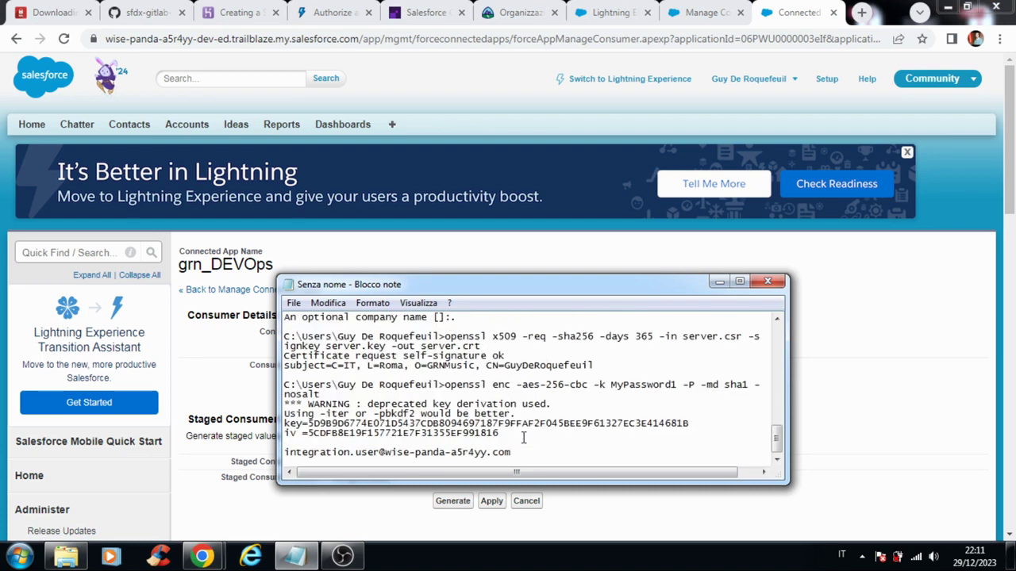
{"action": "key", "text": "Return"}
{"action": "key", "text": "ctrl+v"}
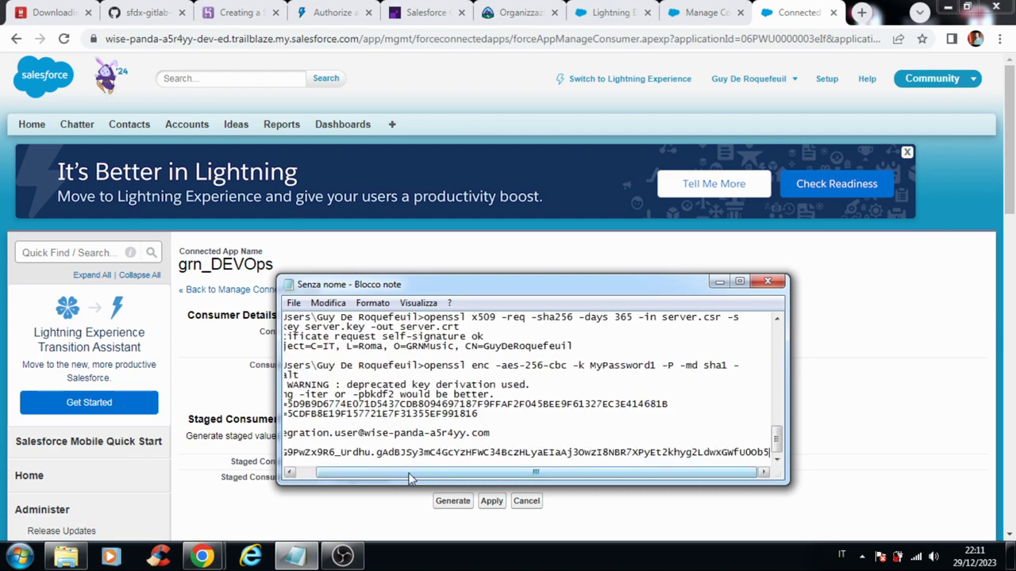
{"action": "left_click", "coordinate": [307, 477]}
Close the leftover Manage Connected Apps, Trailhead Playground and Salesforce tabs and start a new tab.
{"action": "left_click", "coordinate": [899, 409]}
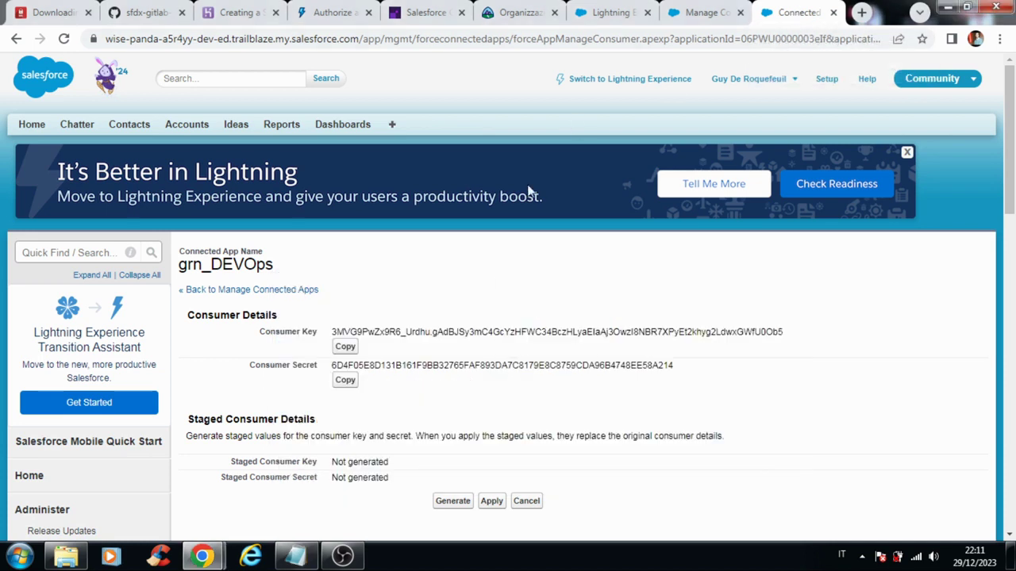
{"action": "left_click", "coordinate": [698, 16]}
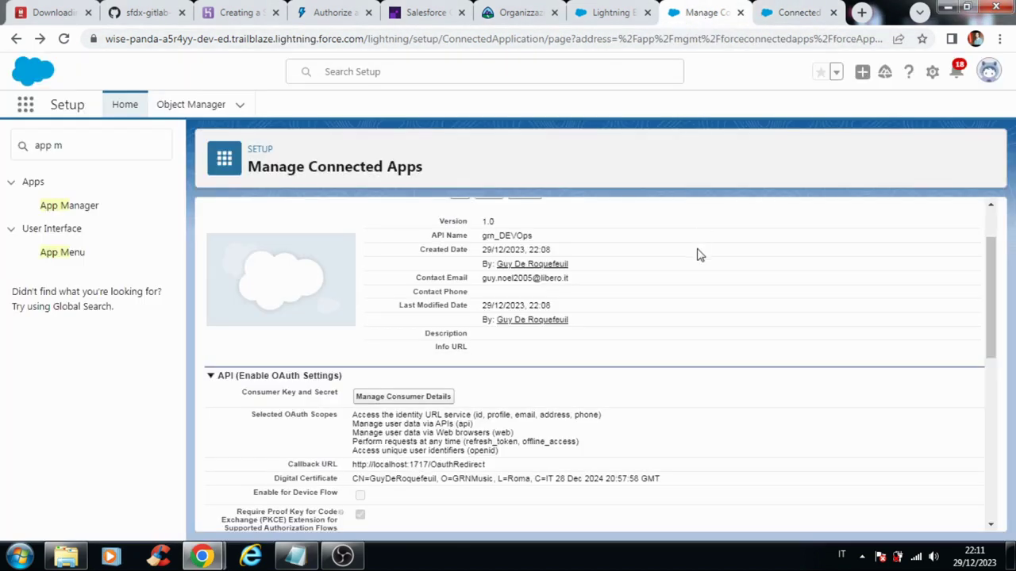
{"action": "scroll", "coordinate": [694, 315], "scroll_direction": "down", "scroll_amount": 3}
{"action": "scroll", "coordinate": [694, 315], "scroll_direction": "up", "scroll_amount": 3}
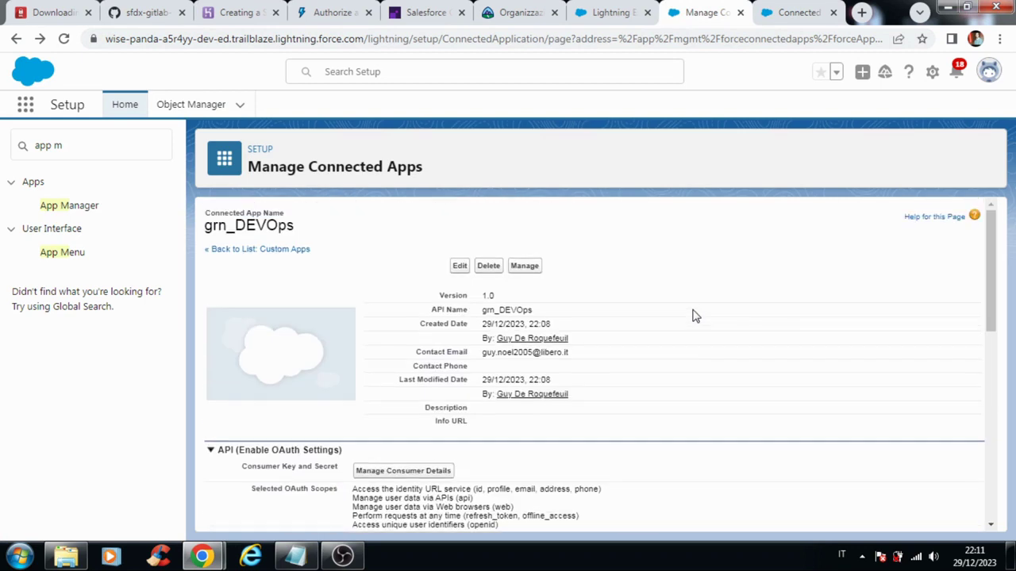
{"action": "left_click", "coordinate": [739, 13]}
{"action": "left_click", "coordinate": [618, 14]}
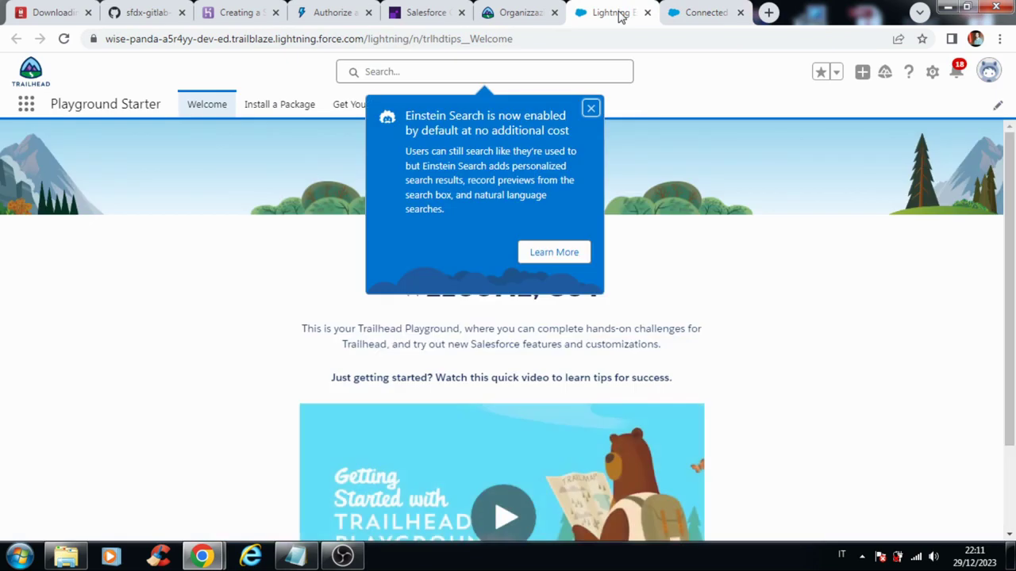
{"action": "left_click", "coordinate": [647, 13]}
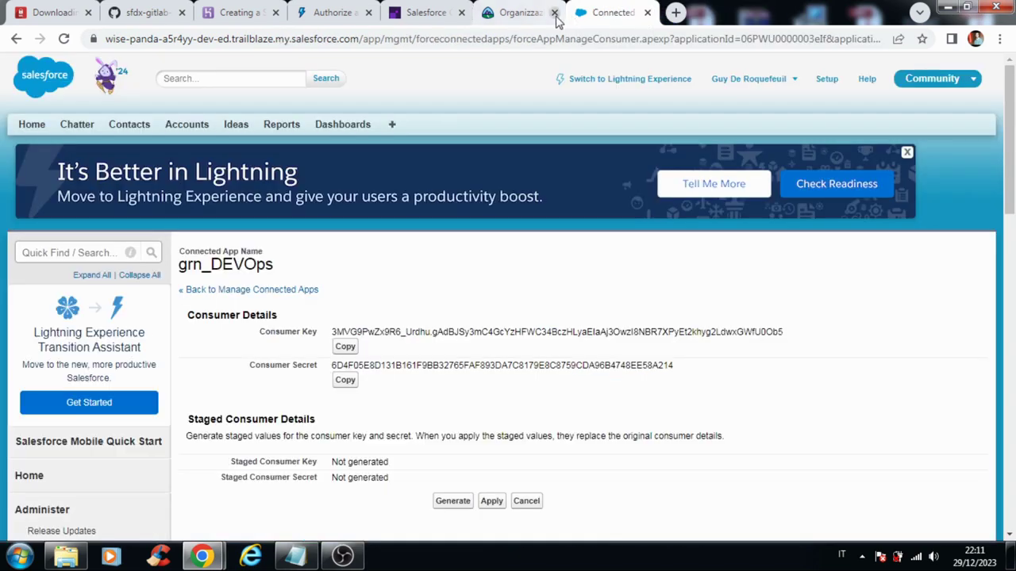
{"action": "left_click", "coordinate": [555, 14]}
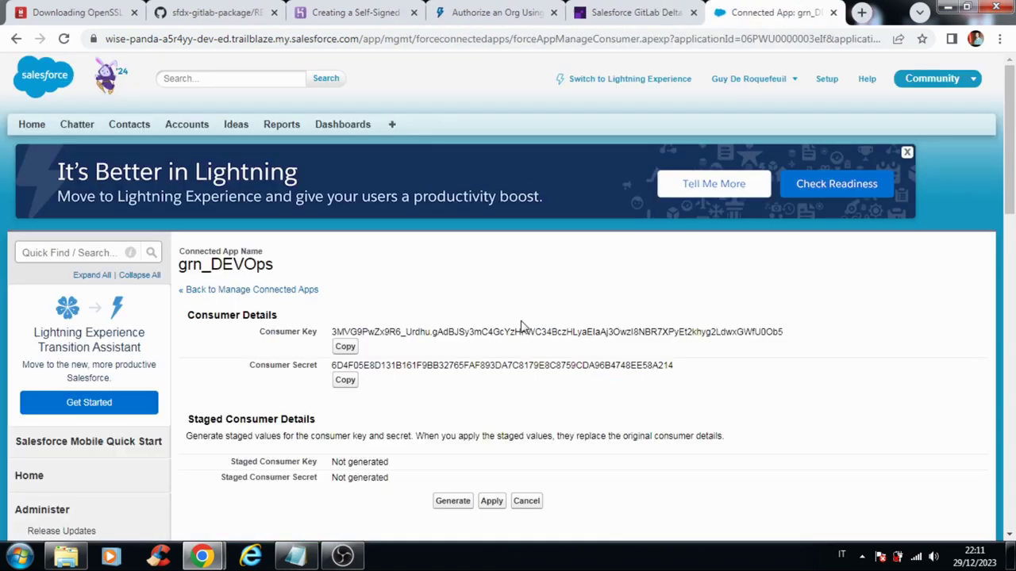
{"action": "left_click", "coordinate": [860, 12]}
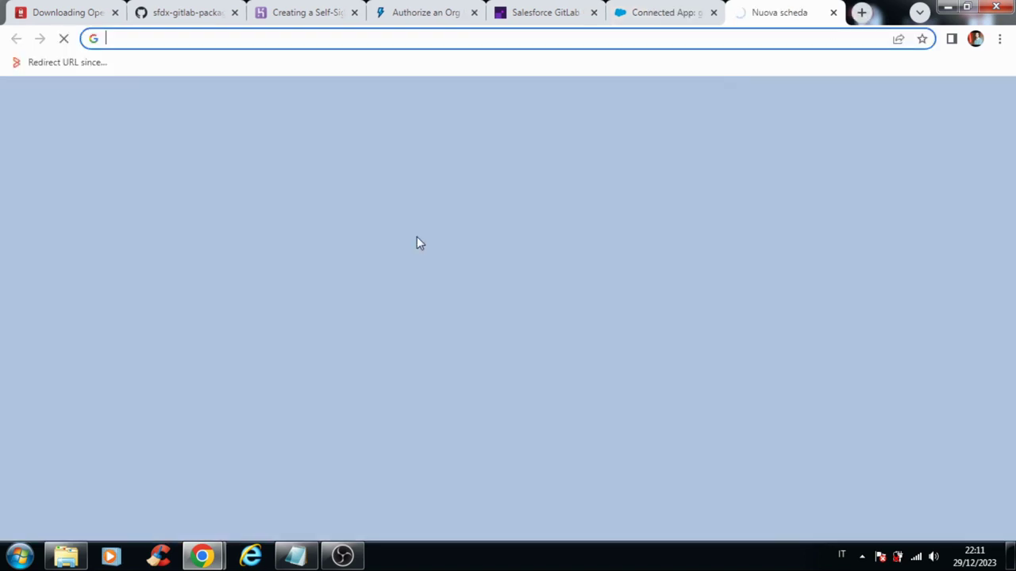
Go to gitlab.com, open the SALESFORCE_WISEFOX project and its Settings > CI/CD page.
{"action": "type", "text": "git"}
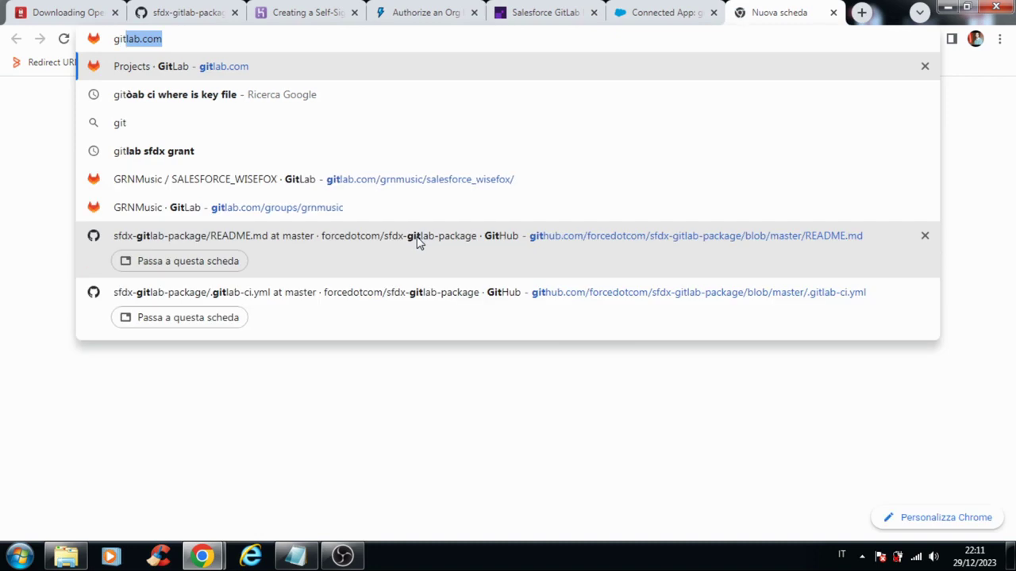
{"action": "key", "text": "Return"}
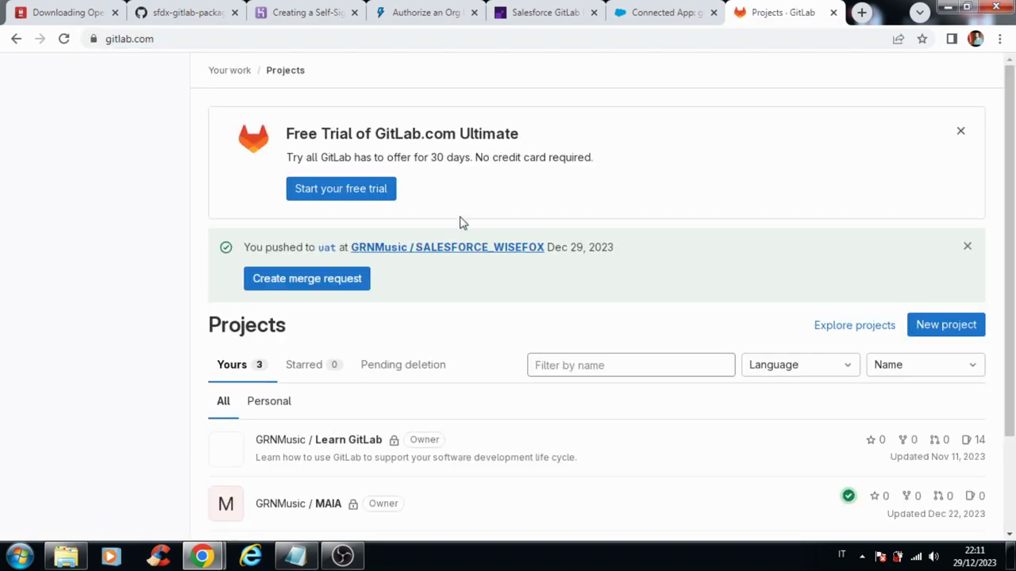
{"action": "scroll", "coordinate": [477, 259], "scroll_direction": "down", "scroll_amount": 2}
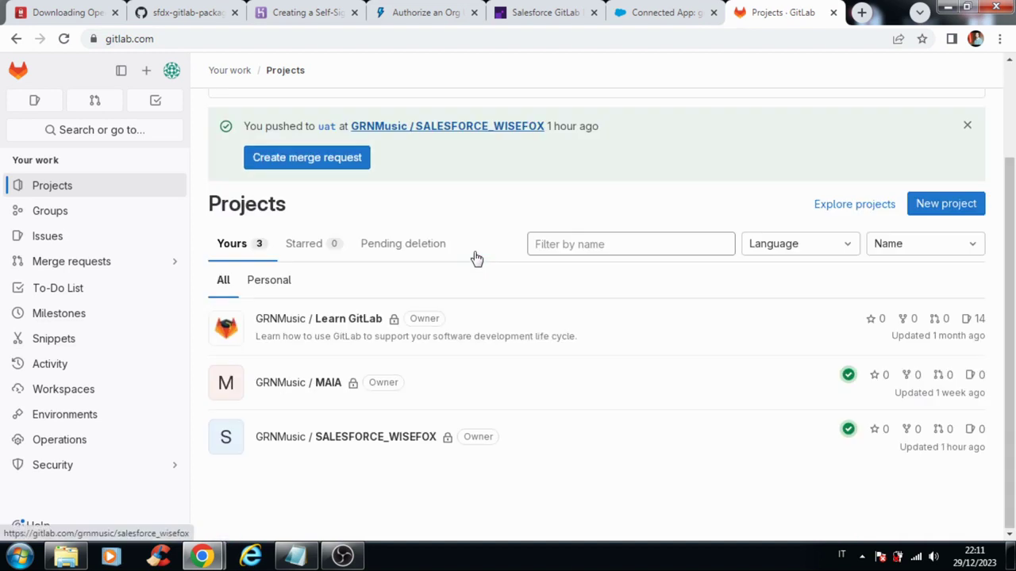
{"action": "left_click", "coordinate": [387, 441]}
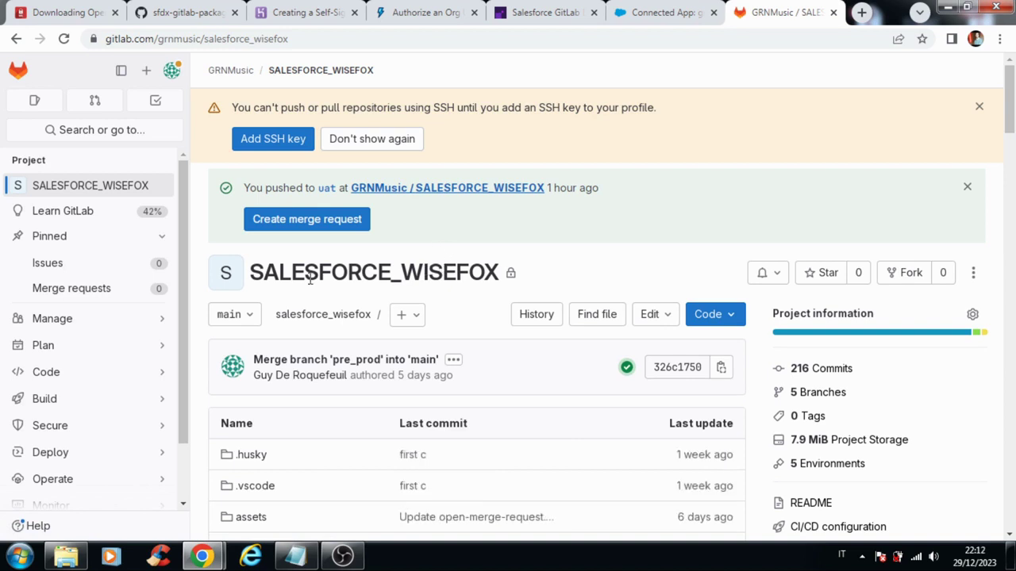
{"action": "scroll", "coordinate": [186, 318], "scroll_direction": "down", "scroll_amount": 2}
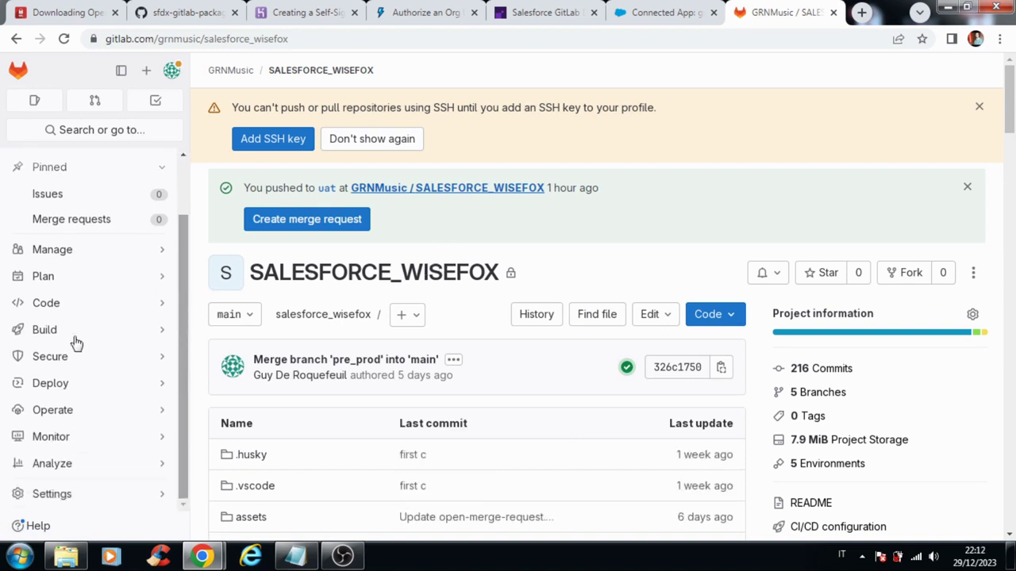
{"action": "mouse_move", "coordinate": [56, 492]}
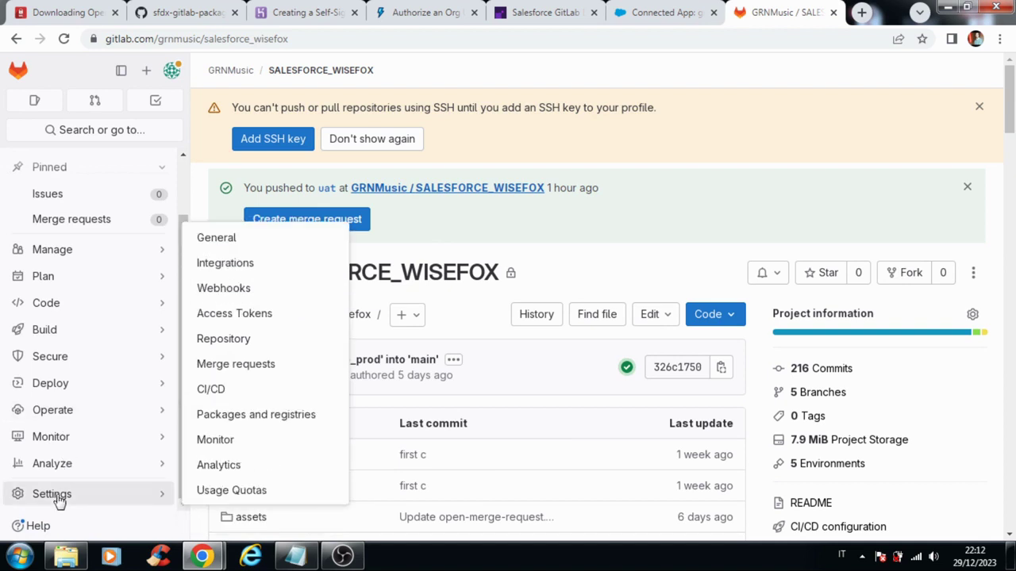
{"action": "left_click", "coordinate": [216, 392]}
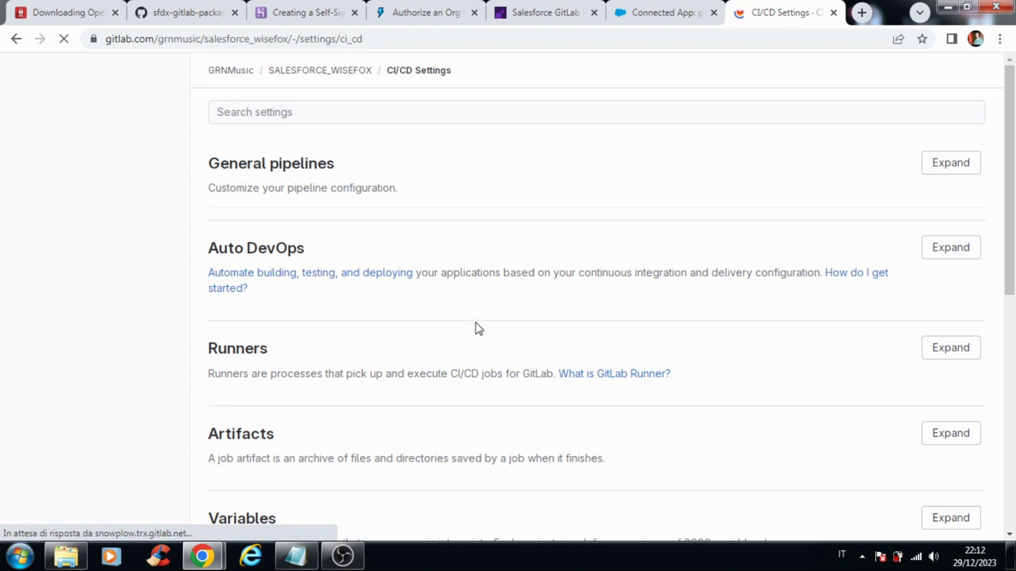
{"action": "scroll", "coordinate": [346, 334], "scroll_direction": "down", "scroll_amount": 2}
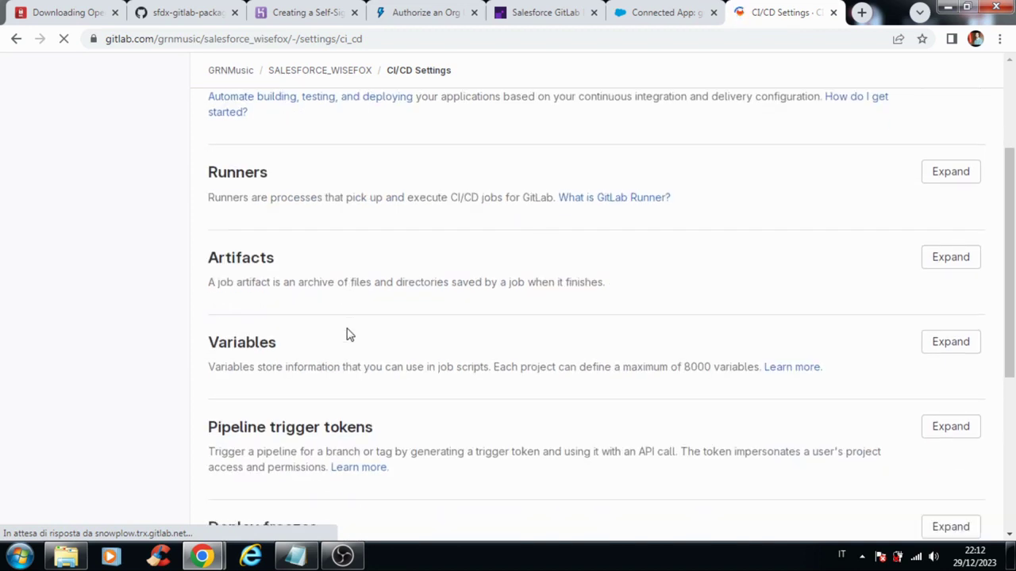
{"action": "scroll", "coordinate": [347, 334], "scroll_direction": "down", "scroll_amount": 1}
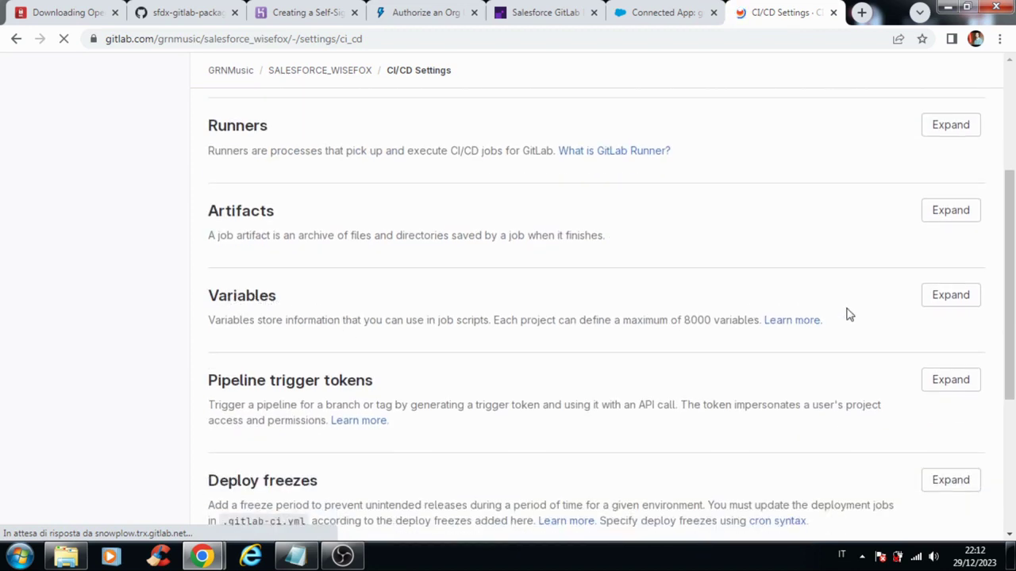
{"action": "left_click", "coordinate": [950, 296]}
{"action": "scroll", "coordinate": [603, 295], "scroll_direction": "down", "scroll_amount": 1}
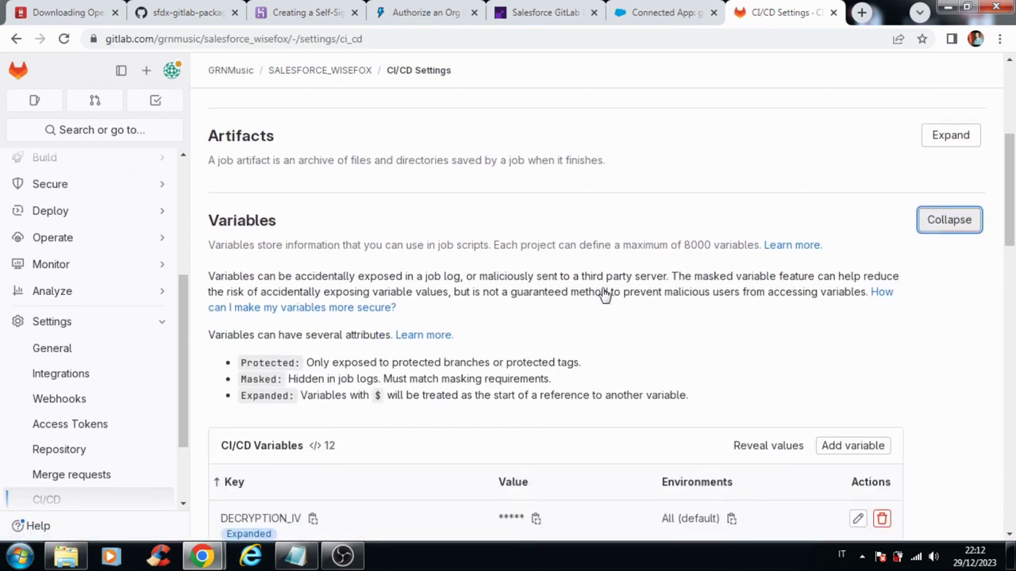
{"action": "scroll", "coordinate": [603, 295], "scroll_direction": "down", "scroll_amount": 3}
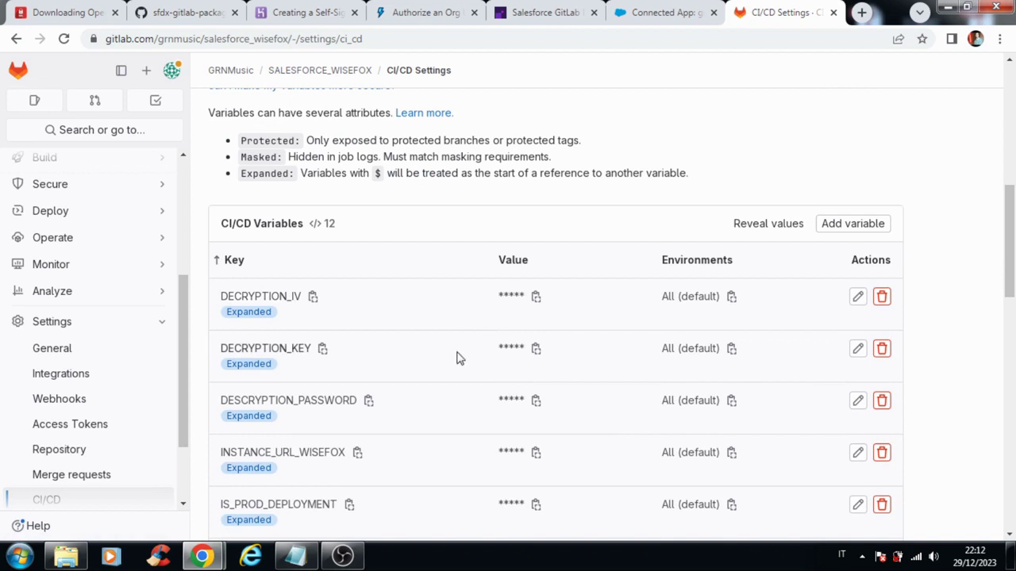
{"action": "scroll", "coordinate": [460, 288], "scroll_direction": "down", "scroll_amount": 4}
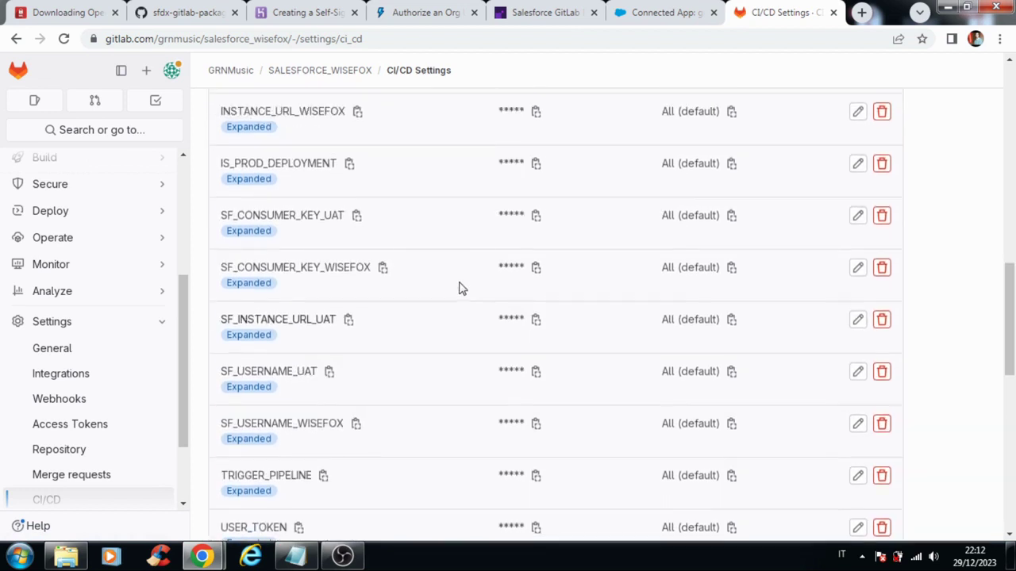
{"action": "scroll", "coordinate": [458, 289], "scroll_direction": "up", "scroll_amount": 3}
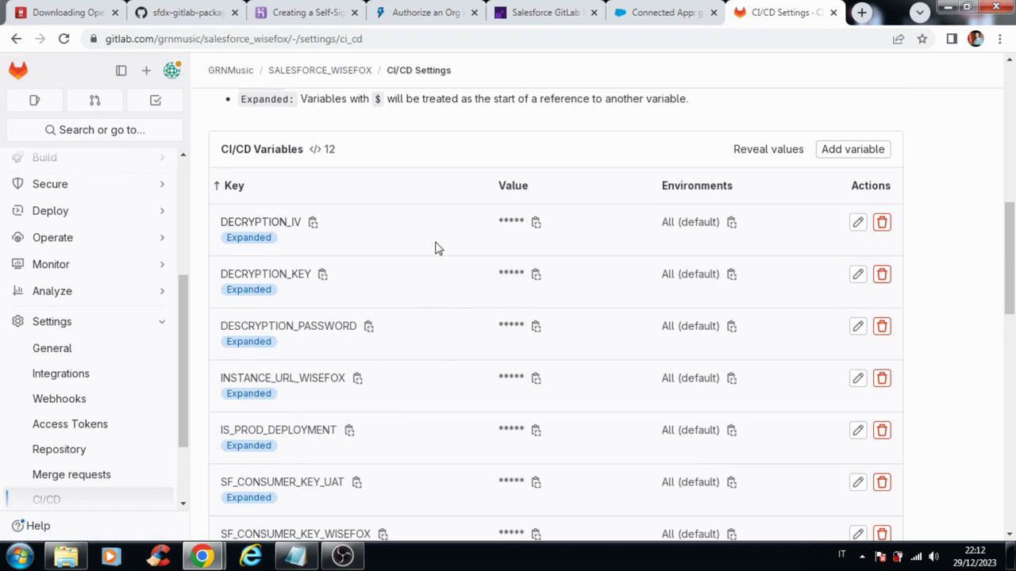
{"action": "scroll", "coordinate": [435, 249], "scroll_direction": "down", "scroll_amount": 1}
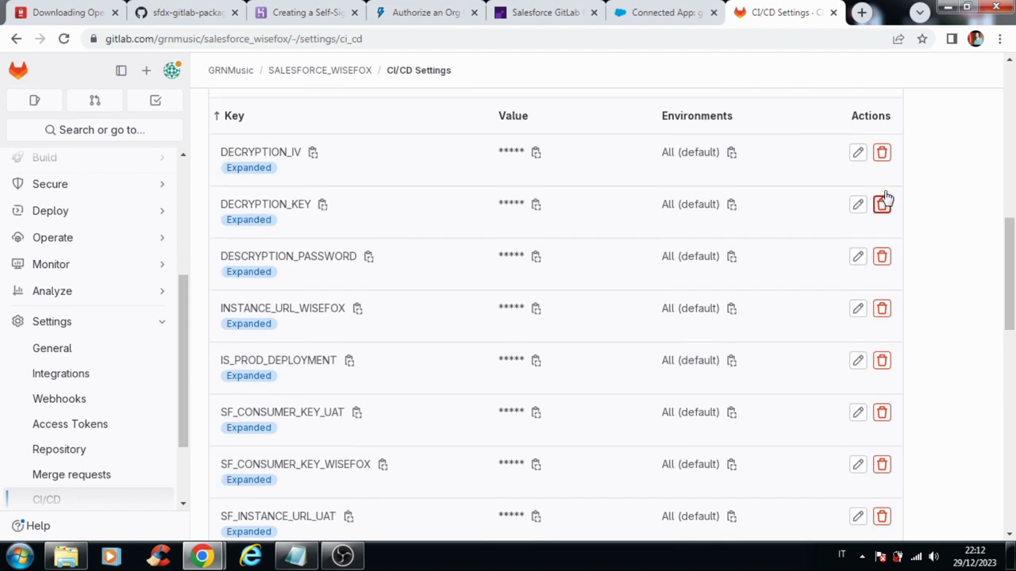
{"action": "scroll", "coordinate": [882, 202], "scroll_direction": "up", "scroll_amount": 1}
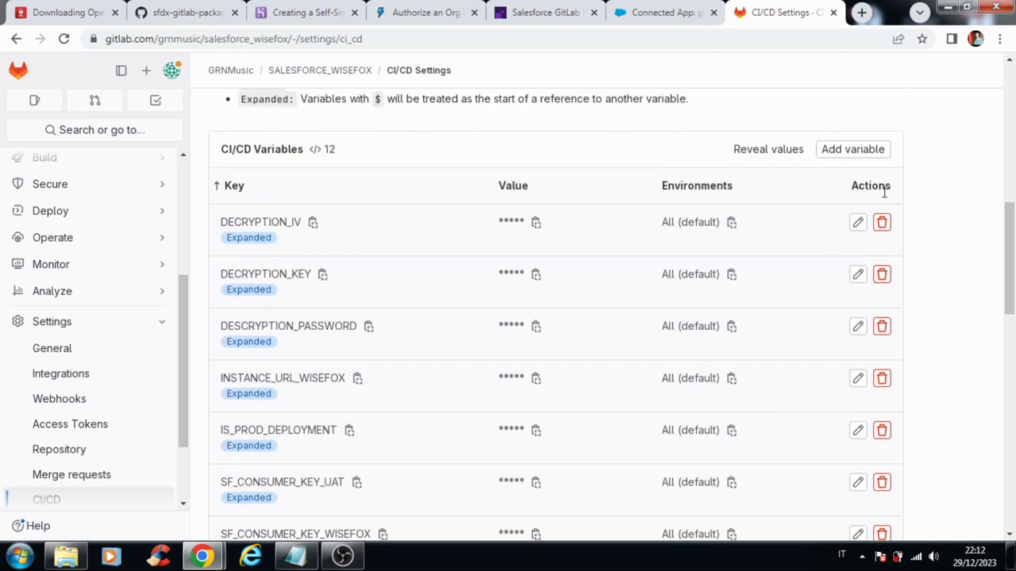
{"action": "left_click", "coordinate": [850, 156]}
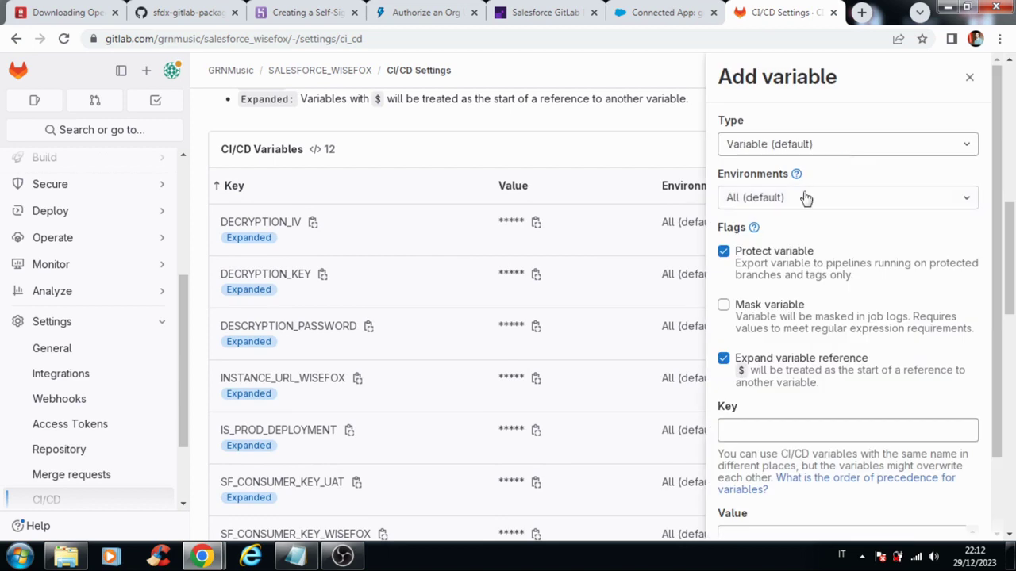
{"action": "left_click", "coordinate": [723, 252]}
{"action": "scroll", "coordinate": [838, 331], "scroll_direction": "down", "scroll_amount": 2}
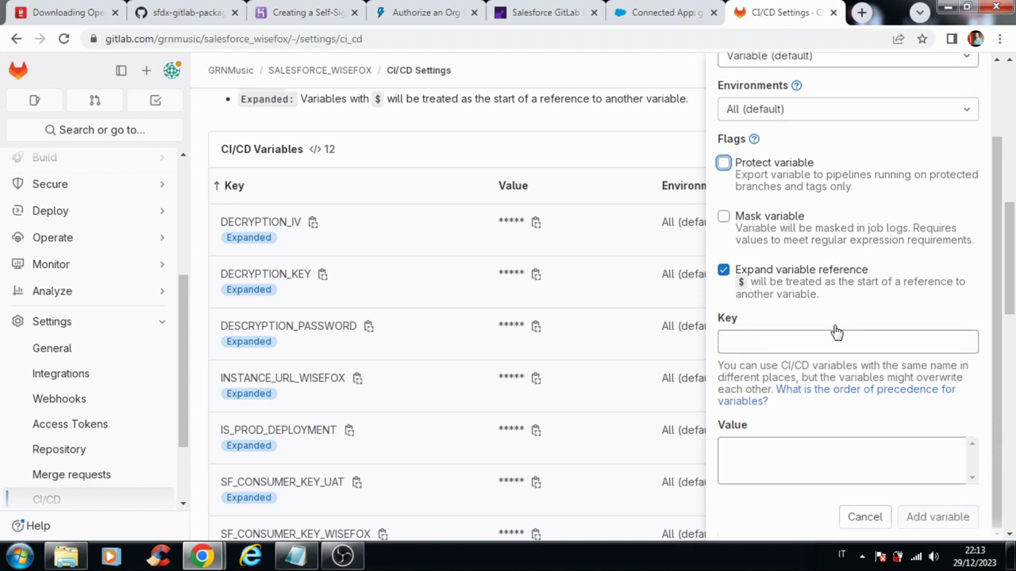
{"action": "left_click", "coordinate": [758, 341]}
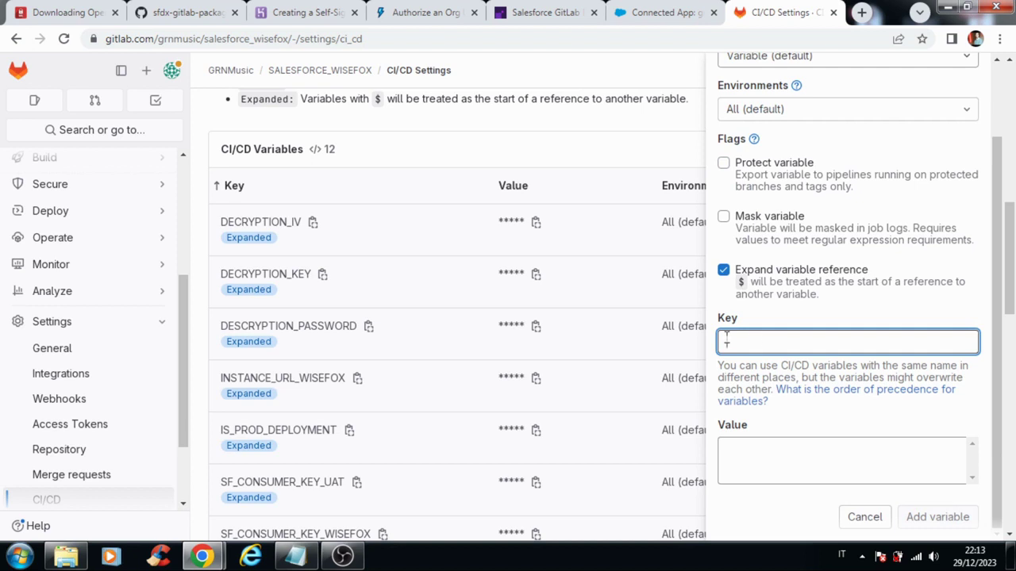
{"action": "left_click", "coordinate": [741, 450]}
{"action": "left_click", "coordinate": [741, 340]}
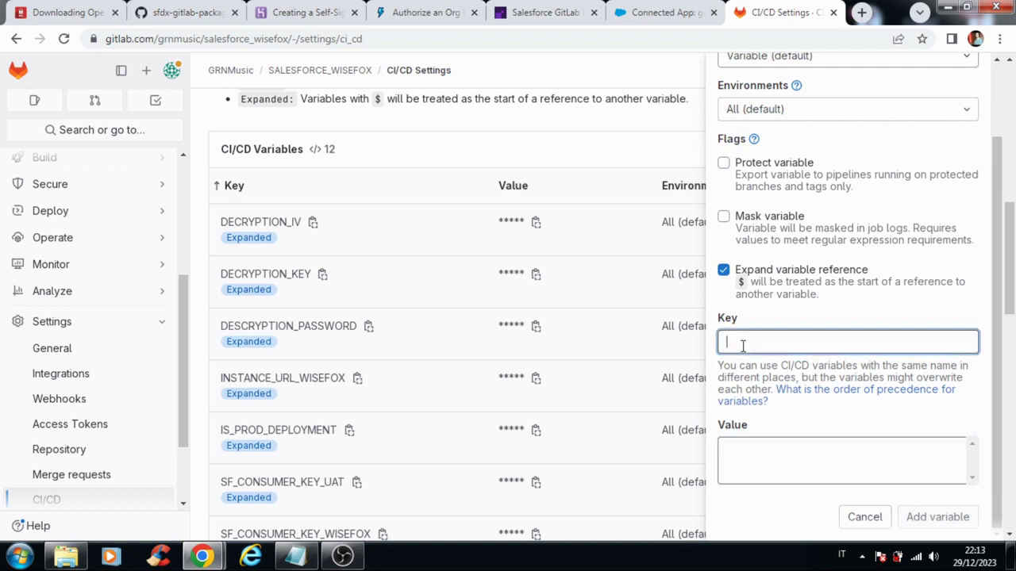
{"action": "left_click", "coordinate": [746, 452]}
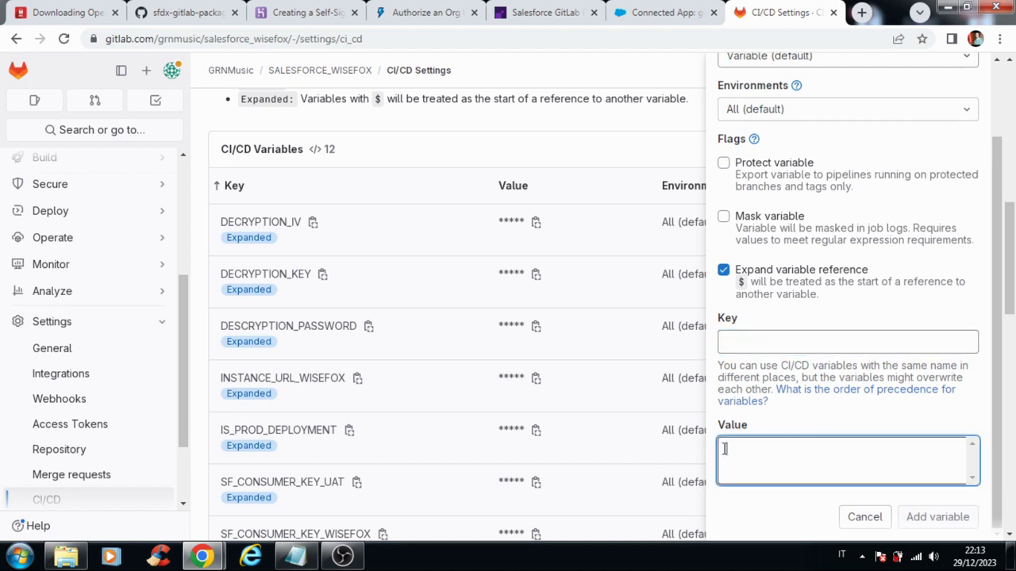
{"action": "left_click", "coordinate": [864, 517]}
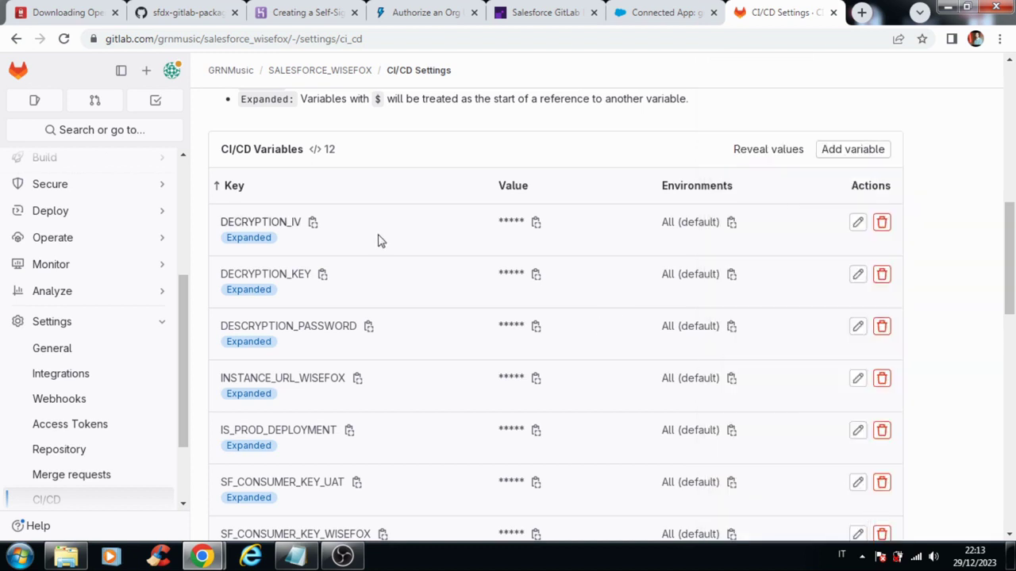
Compare the spellings of the DECRYPTION_IV, DECRYPTION_KEY and DESCRYPTION_PASSWORD variable names.
{"action": "left_click_drag", "start_coordinate": [220, 225], "coordinate": [302, 226]}
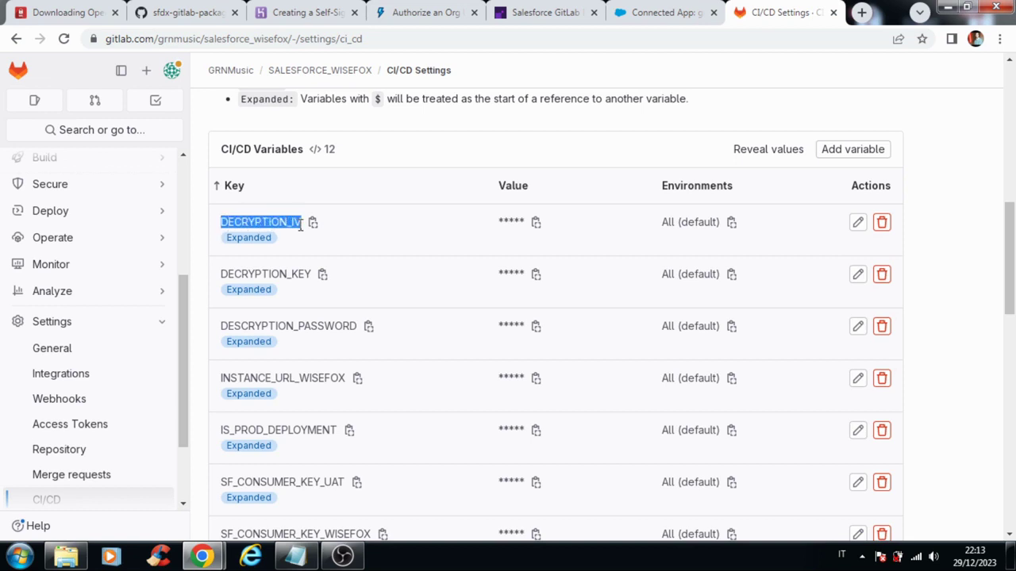
{"action": "left_click", "coordinate": [223, 279]}
{"action": "left_click_drag", "start_coordinate": [223, 280], "coordinate": [315, 279]}
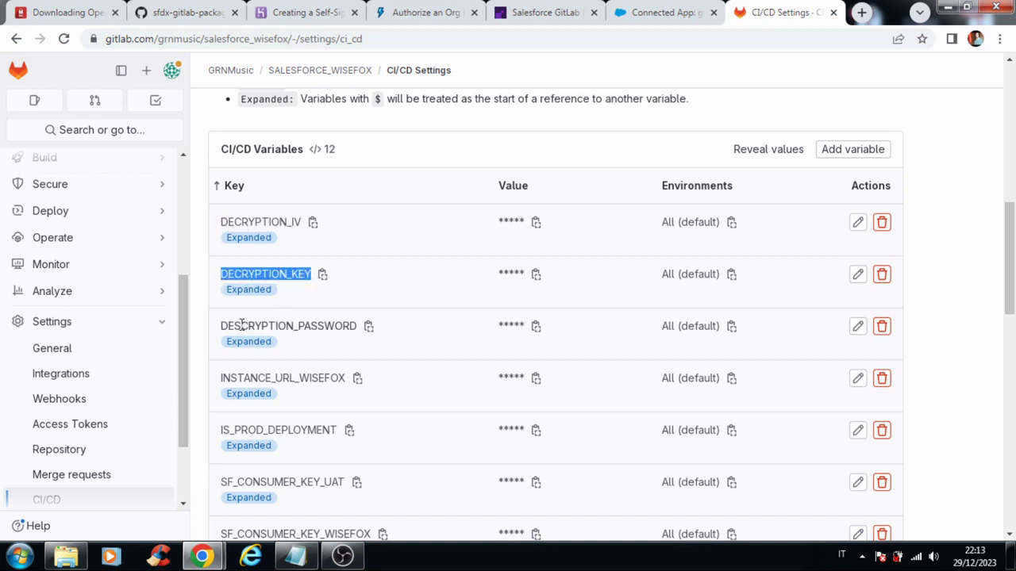
{"action": "left_click_drag", "start_coordinate": [222, 329], "coordinate": [354, 326]}
{"action": "left_click_drag", "start_coordinate": [222, 224], "coordinate": [303, 224]}
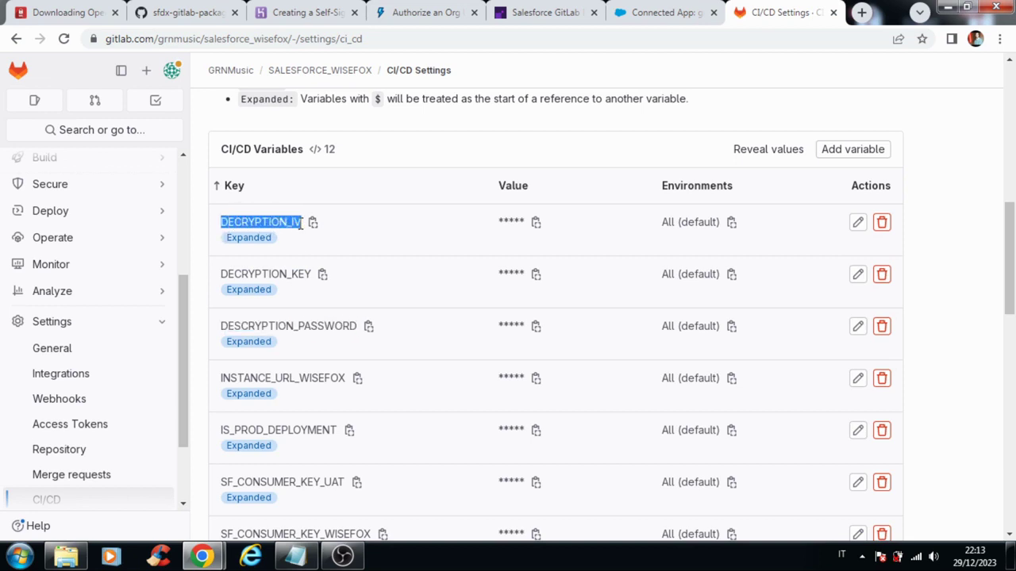
{"action": "left_click", "coordinate": [225, 275]}
{"action": "left_click_drag", "start_coordinate": [225, 275], "coordinate": [313, 275]}
{"action": "left_click_drag", "start_coordinate": [228, 326], "coordinate": [328, 319]}
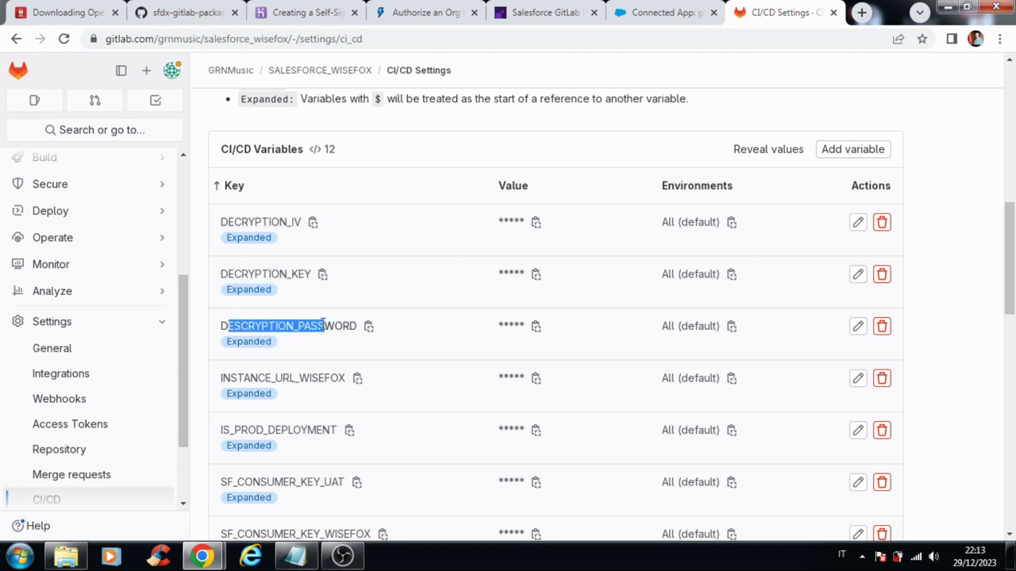
Rename the DESCRYPTION_PASSWORD variable's key to DECRYPTION_PASSWORD and save it.
{"action": "left_click", "coordinate": [857, 327]}
{"action": "scroll", "coordinate": [851, 327], "scroll_direction": "down", "scroll_amount": 2}
{"action": "left_click", "coordinate": [744, 342]}
{"action": "key", "text": "BackSpace"}
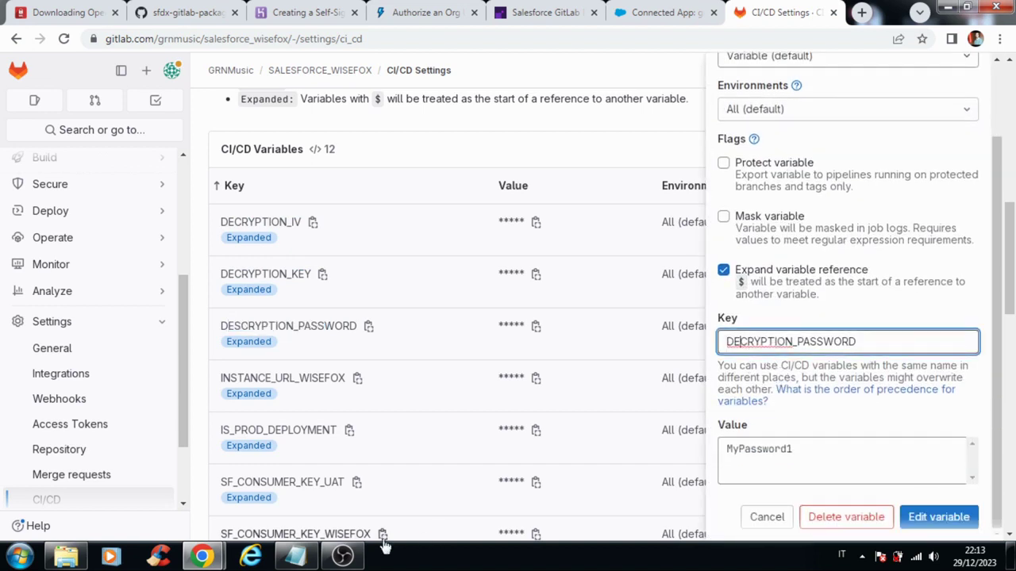
{"action": "left_click", "coordinate": [295, 555]}
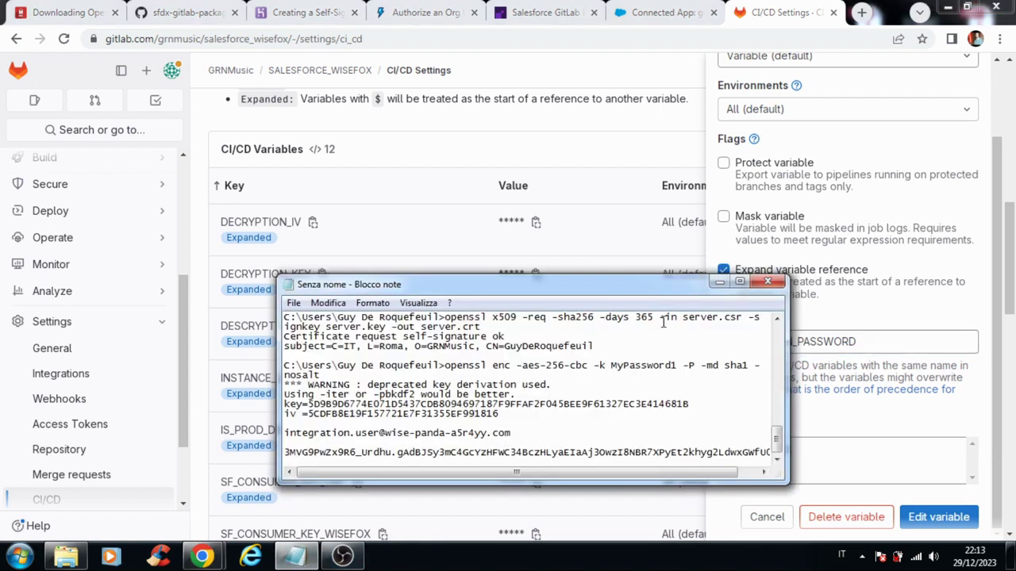
{"action": "left_click_drag", "start_coordinate": [659, 285], "coordinate": [570, 286]}
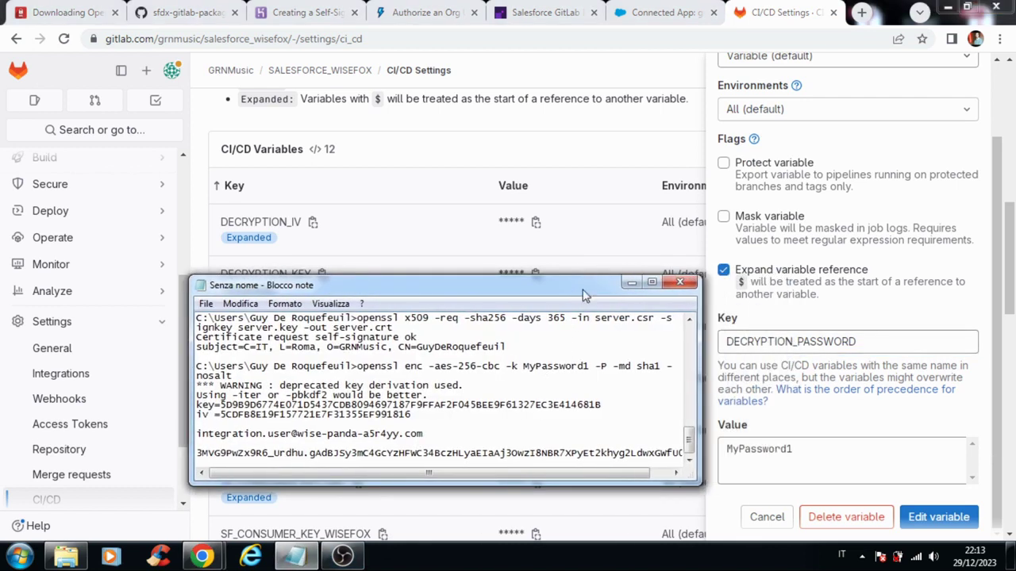
{"action": "left_click", "coordinate": [631, 282]}
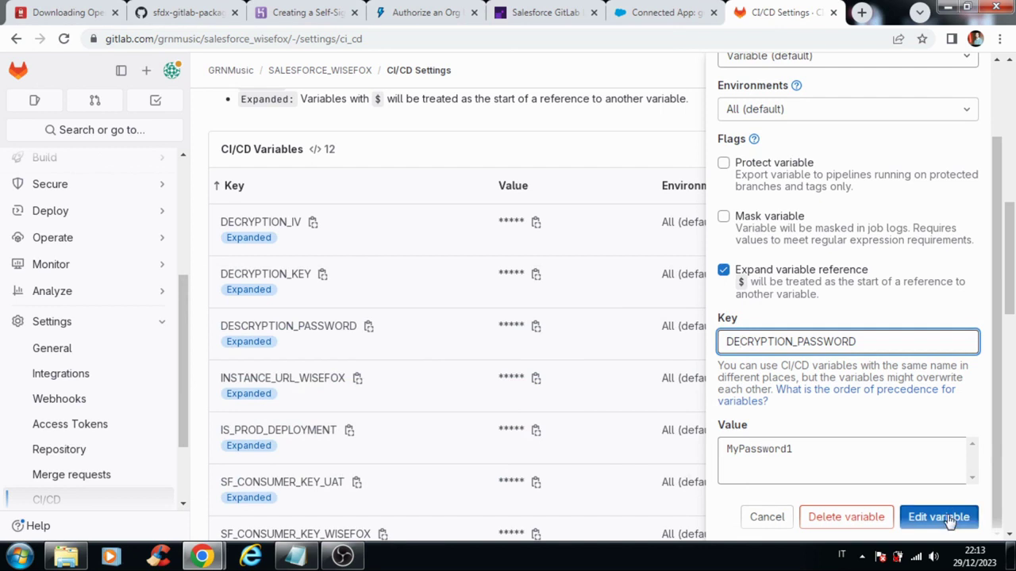
{"action": "left_click", "coordinate": [939, 517]}
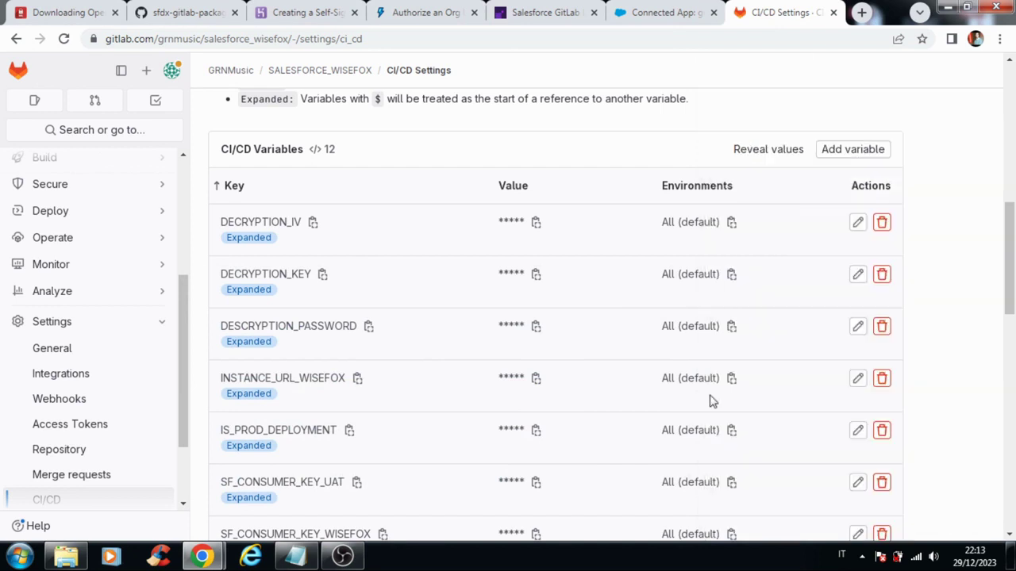
Replace the DECRYPTION_KEY value with the newly generated key from the notes and save.
{"action": "left_click", "coordinate": [857, 274]}
{"action": "scroll", "coordinate": [850, 294], "scroll_direction": "down", "scroll_amount": 2}
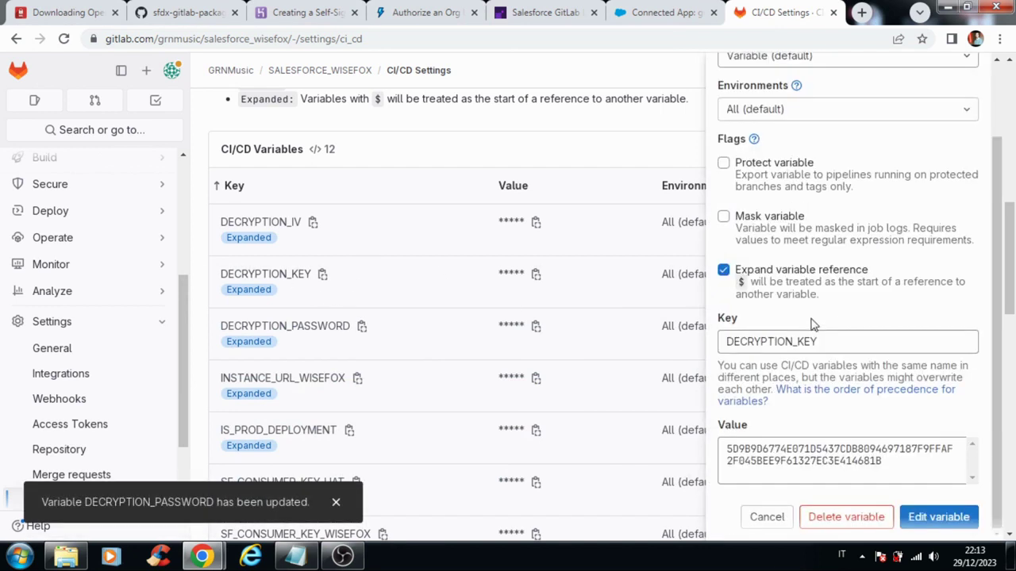
{"action": "left_click", "coordinate": [295, 556]}
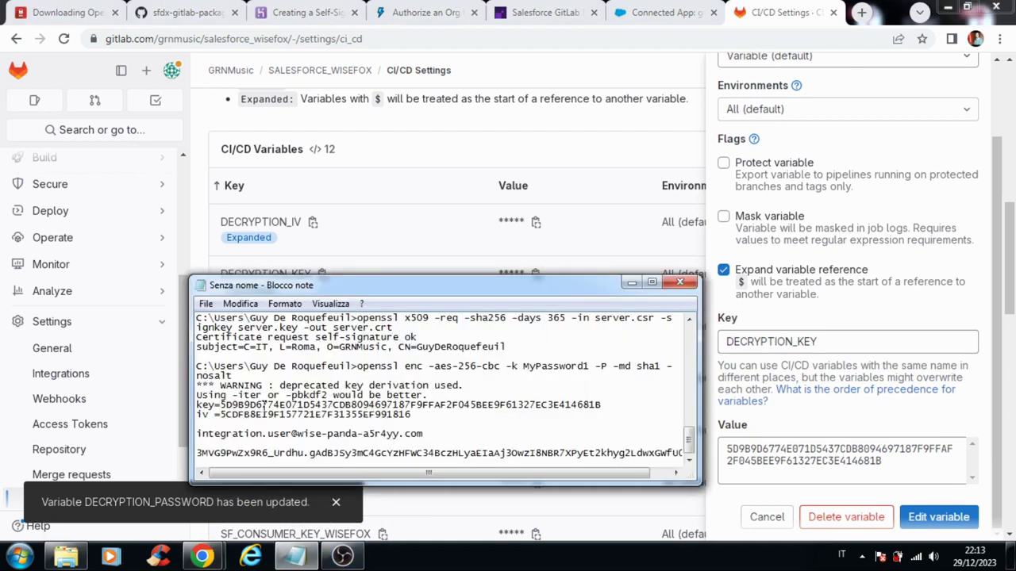
{"action": "left_click_drag", "start_coordinate": [220, 405], "coordinate": [605, 404]}
{"action": "key", "text": "ctrl+c"}
{"action": "left_click", "coordinate": [853, 461]}
{"action": "key", "text": "ctrl+a"}
{"action": "key", "text": "ctrl+v"}
{"action": "left_click", "coordinate": [936, 517]}
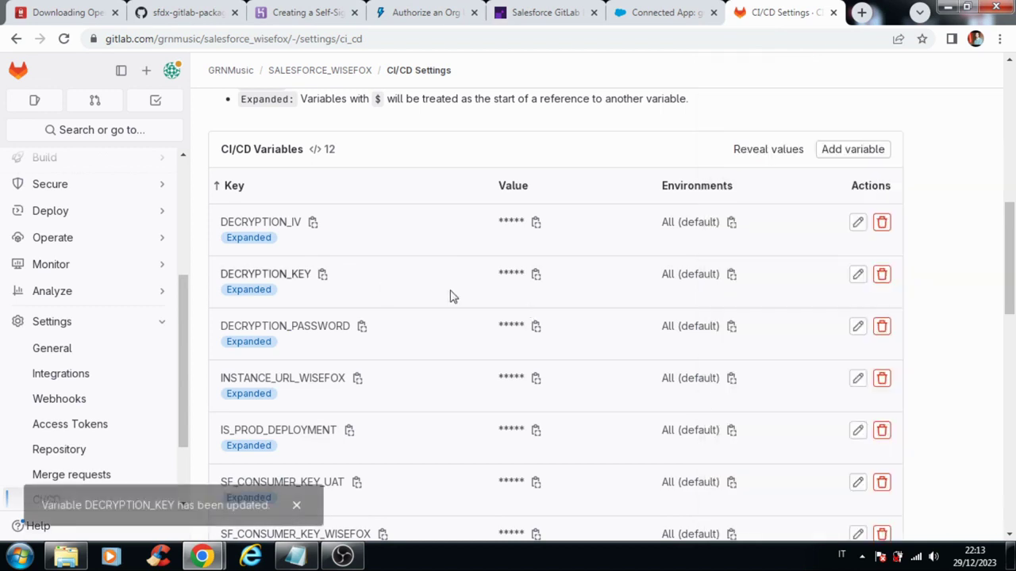
Replace the DECRYPTION_IV value with the newly generated iv from the notes and save.
{"action": "left_click", "coordinate": [857, 222]}
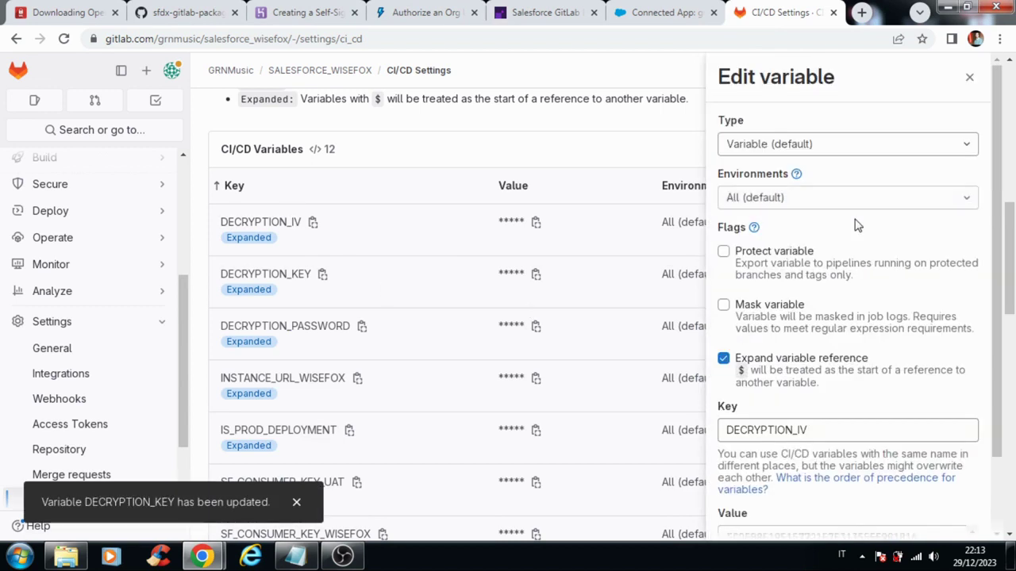
{"action": "scroll", "coordinate": [863, 343], "scroll_direction": "down", "scroll_amount": 2}
{"action": "left_click", "coordinate": [295, 555]}
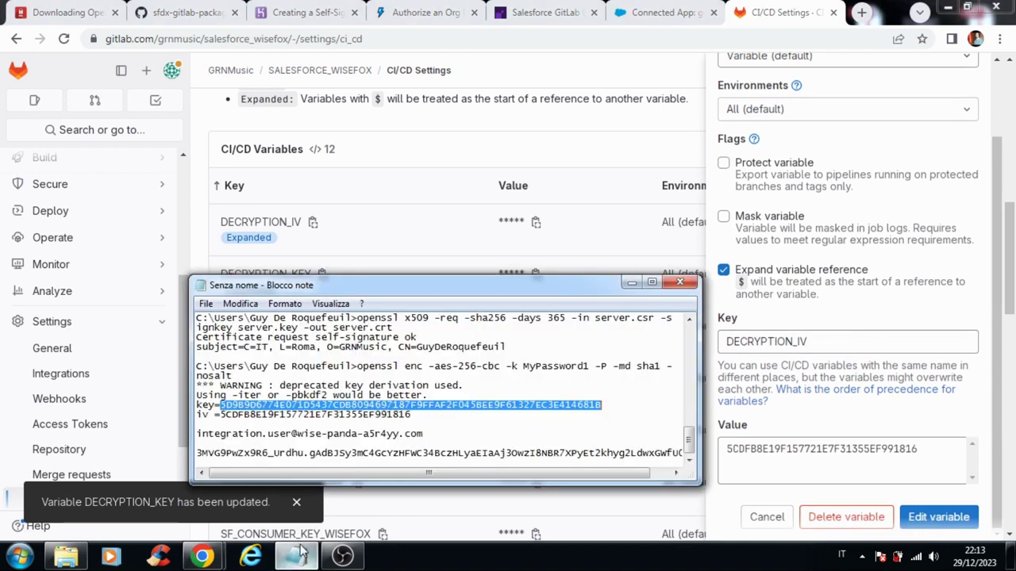
{"action": "left_click_drag", "start_coordinate": [221, 415], "coordinate": [424, 415]}
{"action": "left_click", "coordinate": [797, 444]}
{"action": "key", "text": "ctrl+a"}
{"action": "key", "text": "ctrl+v"}
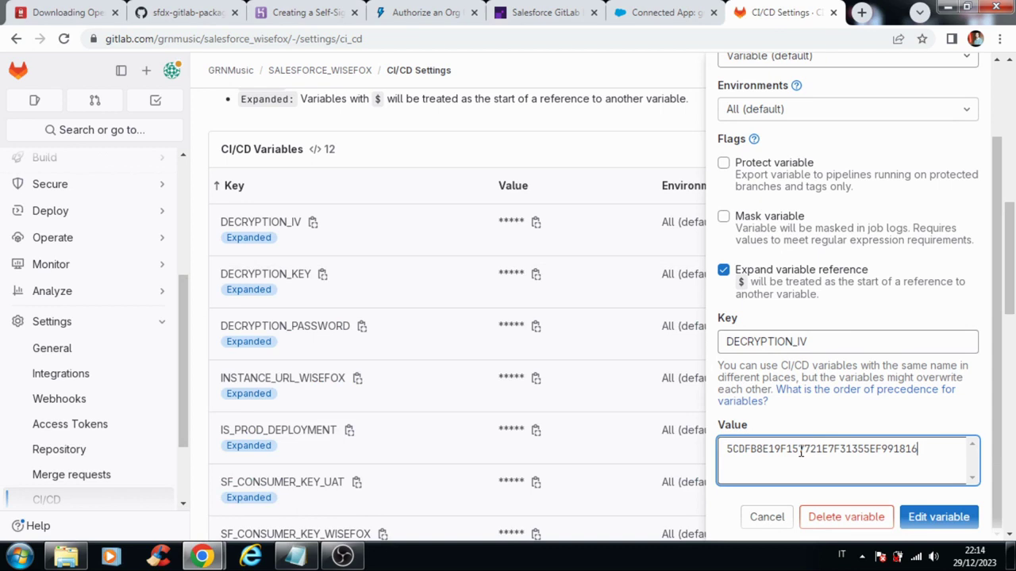
{"action": "left_click", "coordinate": [921, 517]}
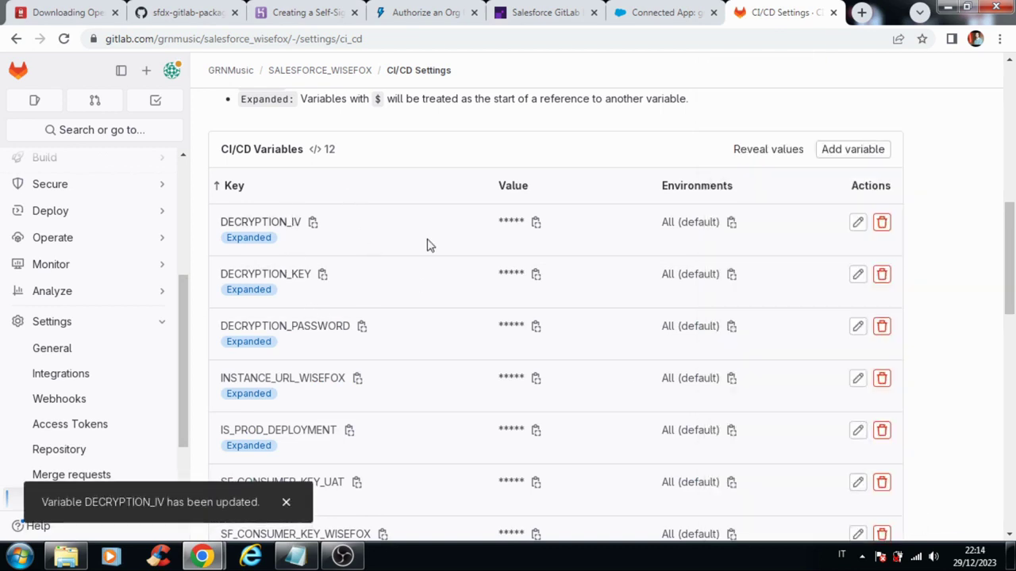
Paste the new consumer key from the notes into SF_CONSUMER_KEY_UAT's value and save it.
{"action": "scroll", "coordinate": [427, 245], "scroll_direction": "down", "scroll_amount": 3}
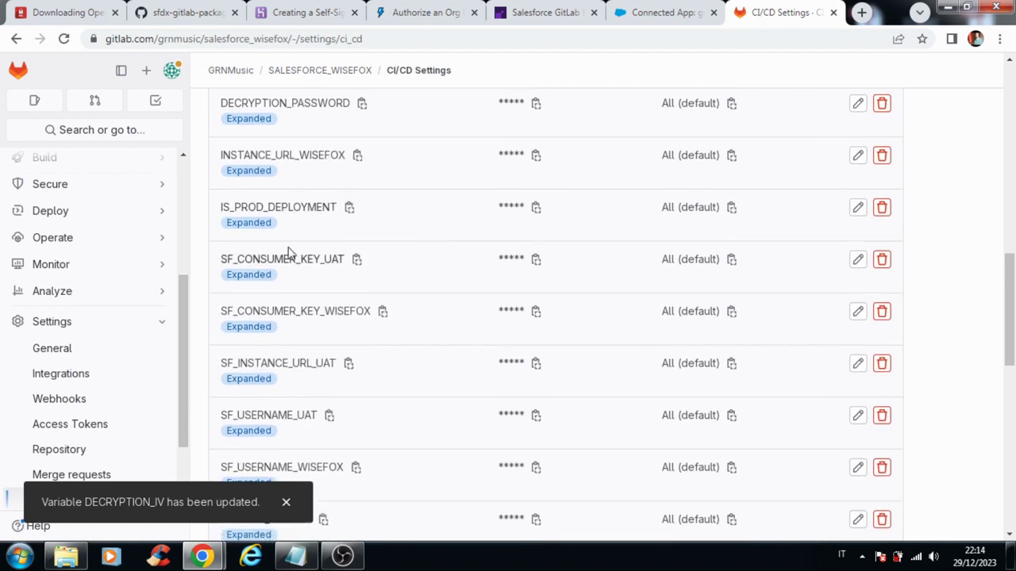
{"action": "left_click_drag", "start_coordinate": [223, 260], "coordinate": [344, 259]}
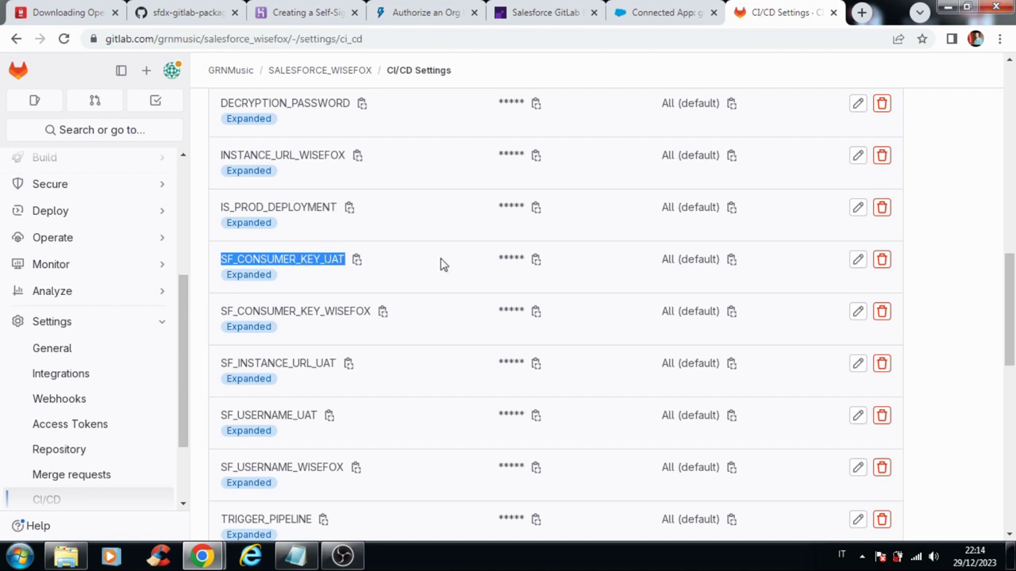
{"action": "left_click", "coordinate": [857, 260]}
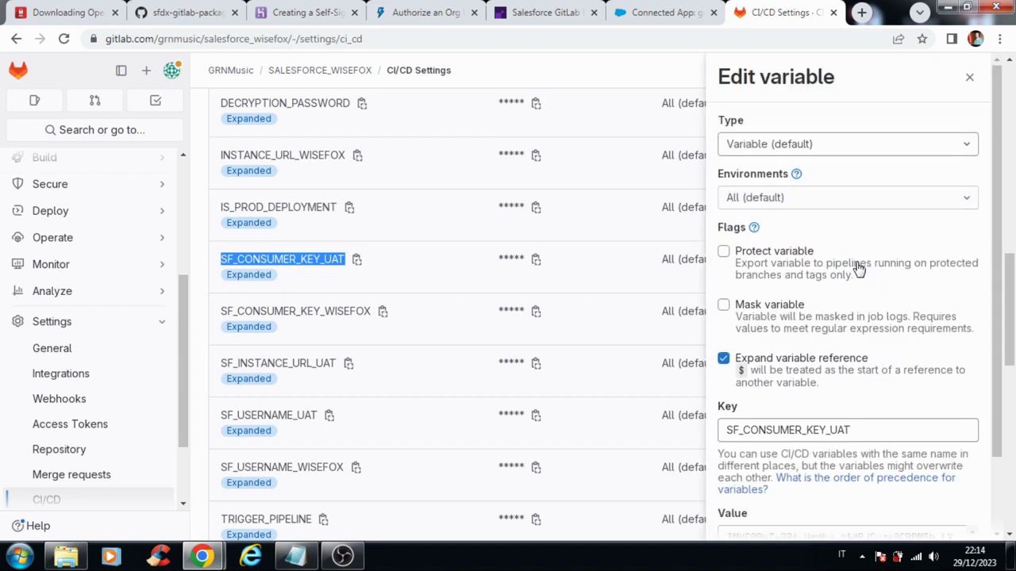
{"action": "scroll", "coordinate": [857, 270], "scroll_direction": "down", "scroll_amount": 2}
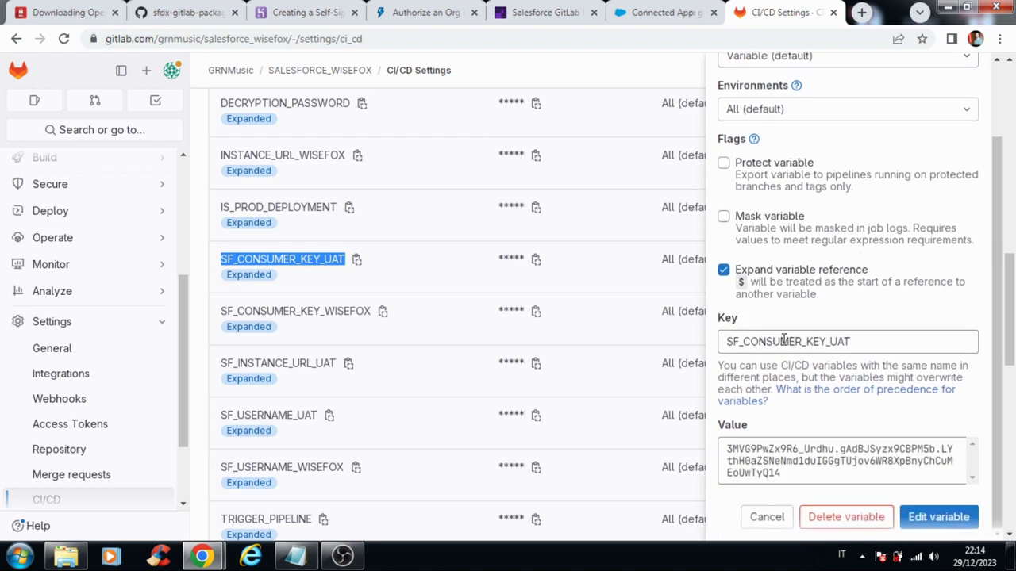
{"action": "left_click", "coordinate": [296, 555]}
{"action": "left_click_drag", "start_coordinate": [197, 453], "coordinate": [697, 462]}
{"action": "left_click", "coordinate": [814, 469]}
{"action": "key", "text": "ctrl+a"}
{"action": "key", "text": "ctrl+v"}
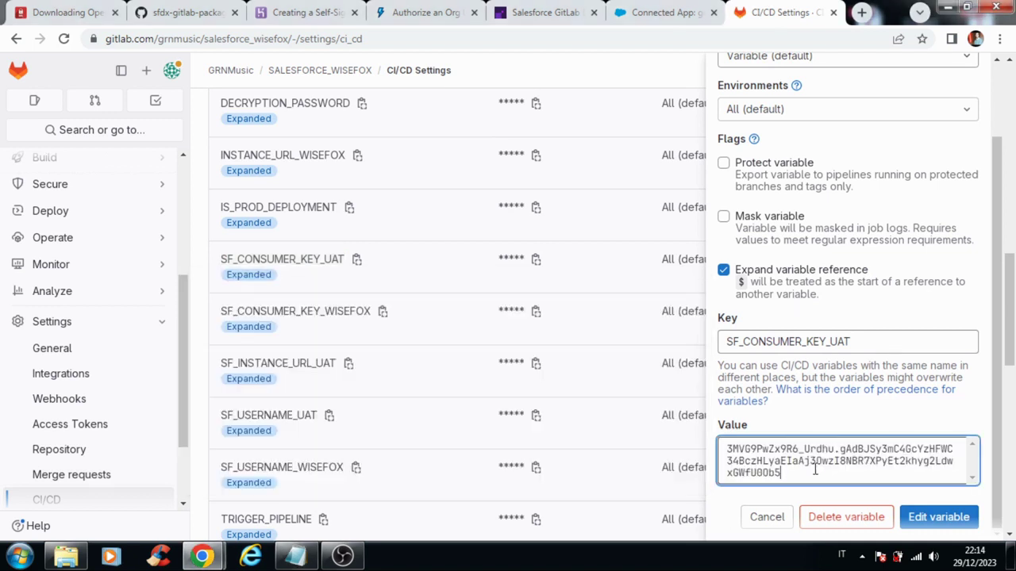
{"action": "left_click", "coordinate": [925, 519]}
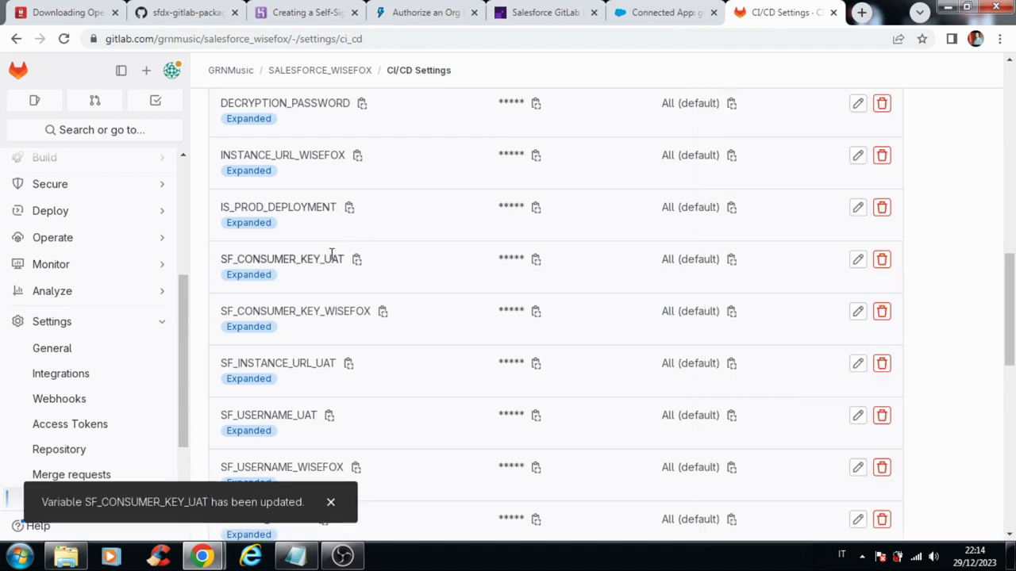
{"action": "scroll", "coordinate": [341, 260], "scroll_direction": "down", "scroll_amount": 1}
{"action": "left_click_drag", "start_coordinate": [222, 289], "coordinate": [337, 290]}
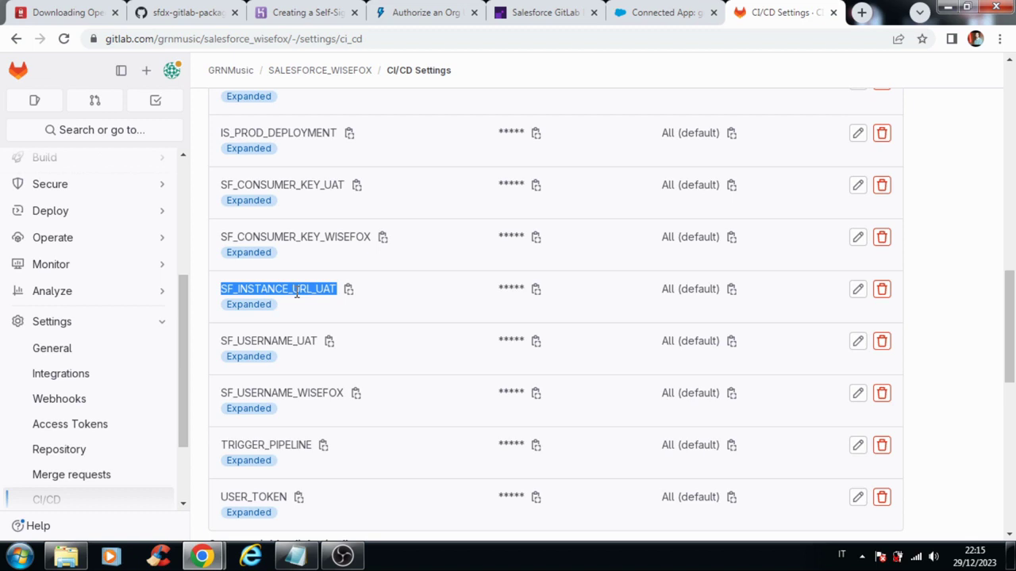
{"action": "left_click", "coordinate": [857, 290]}
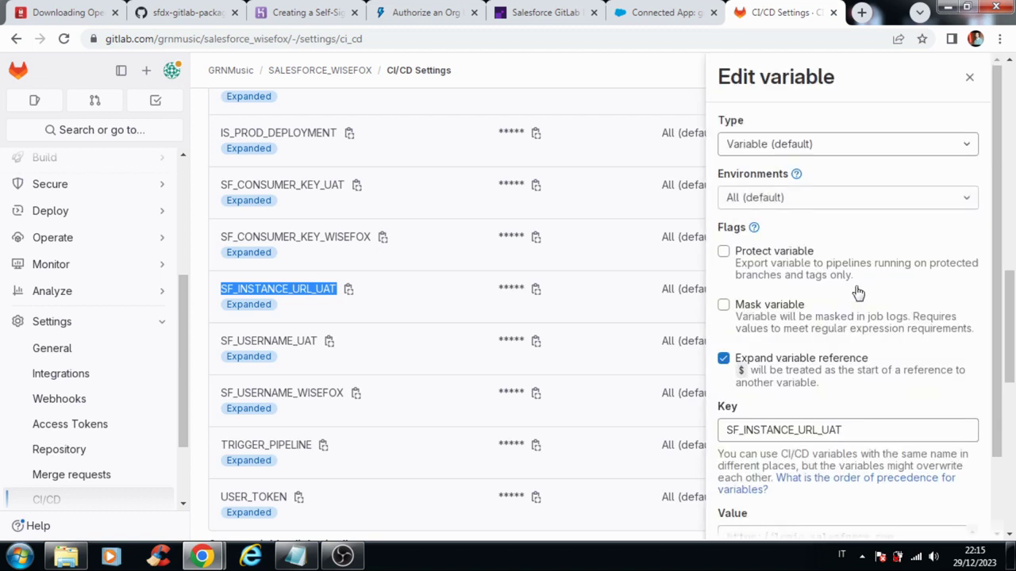
{"action": "scroll", "coordinate": [858, 294], "scroll_direction": "down", "scroll_amount": 2}
{"action": "left_click_drag", "start_coordinate": [774, 449], "coordinate": [810, 451]}
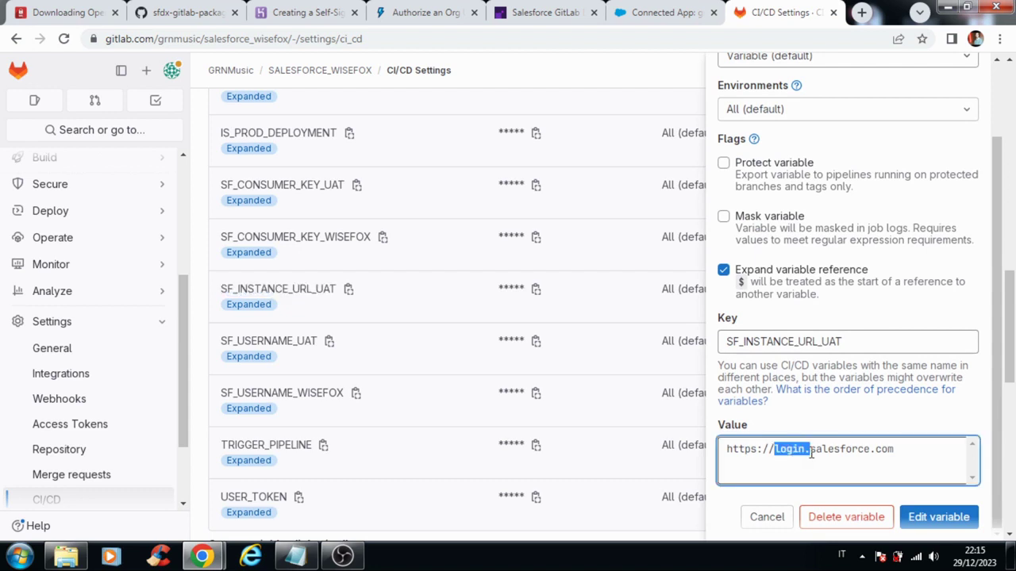
{"action": "left_click", "coordinate": [767, 518]}
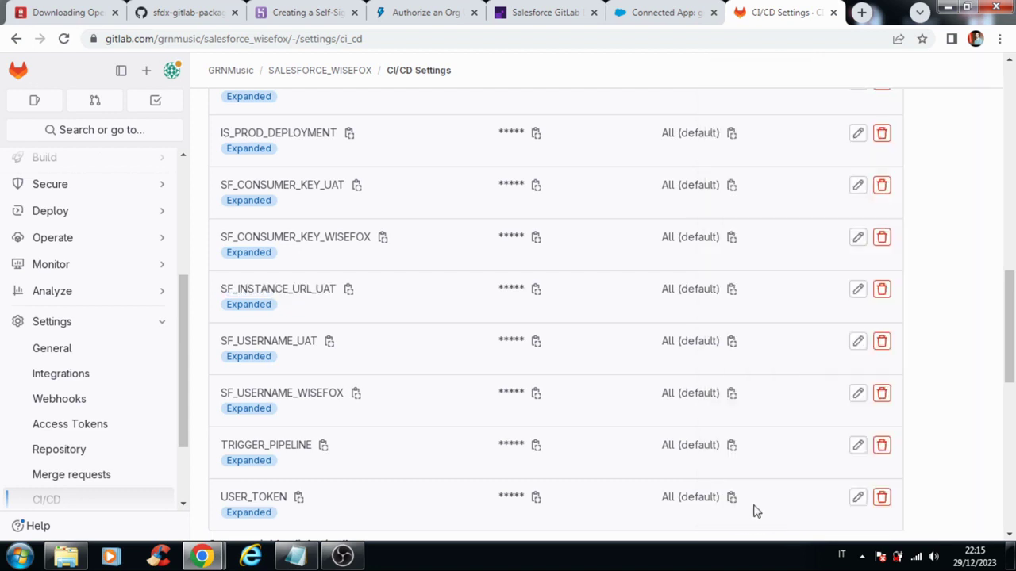
{"action": "left_click_drag", "start_coordinate": [222, 290], "coordinate": [333, 290]}
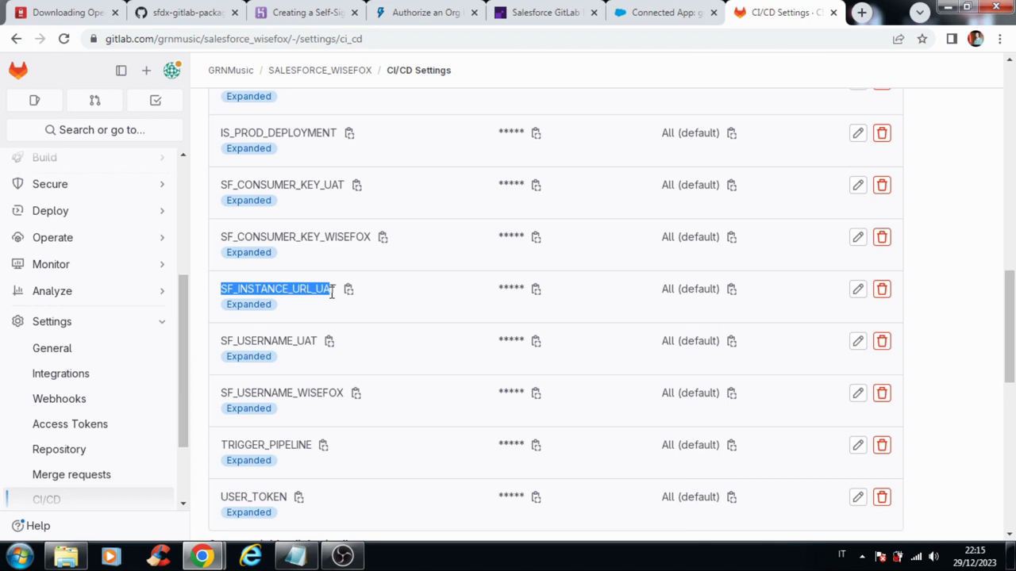
{"action": "scroll", "coordinate": [351, 322], "scroll_direction": "down", "scroll_amount": 1}
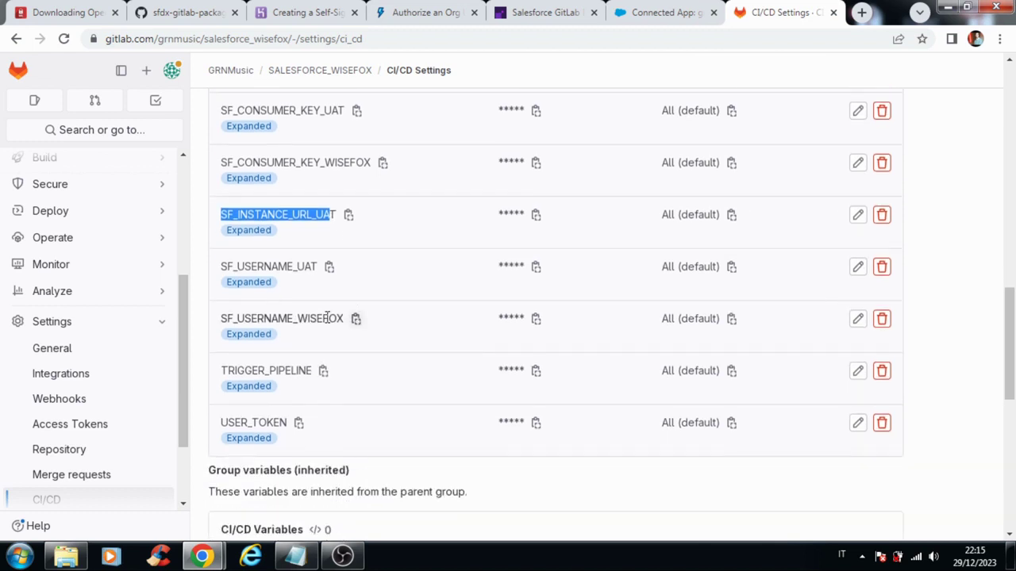
{"action": "left_click_drag", "start_coordinate": [222, 267], "coordinate": [319, 268]}
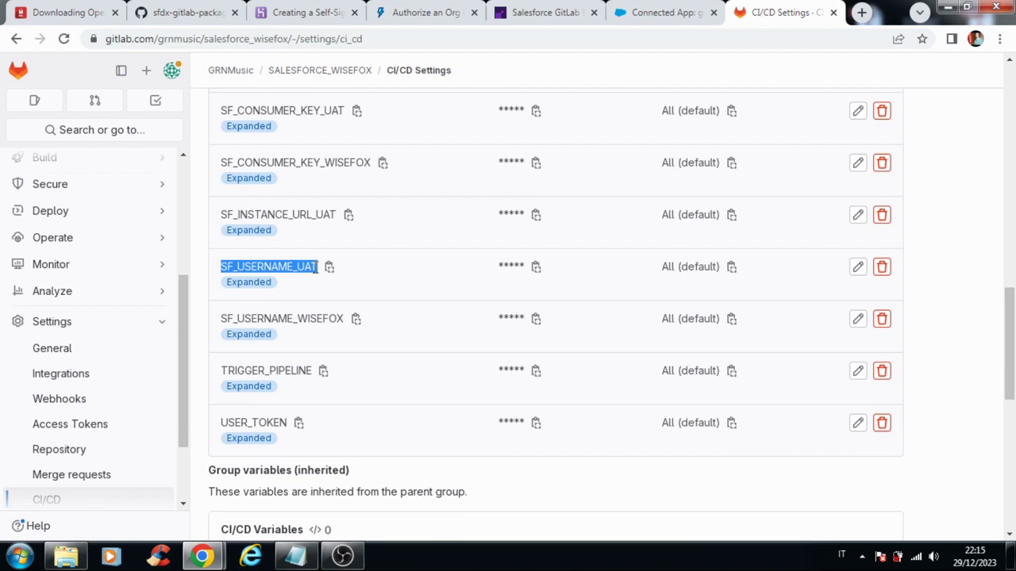
{"action": "left_click", "coordinate": [856, 270]}
{"action": "scroll", "coordinate": [846, 344], "scroll_direction": "down", "scroll_amount": 1}
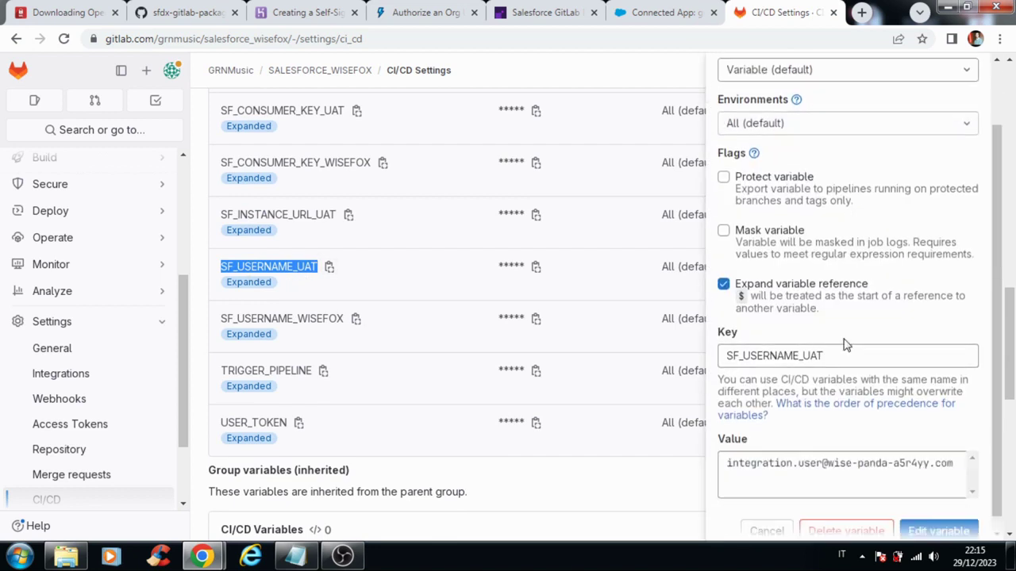
{"action": "mouse_move", "coordinate": [839, 354]}
{"action": "left_mouse_down"}
{"action": "mouse_move", "coordinate": [810, 355]}
{"action": "mouse_move", "coordinate": [823, 356]}
{"action": "left_mouse_up"}
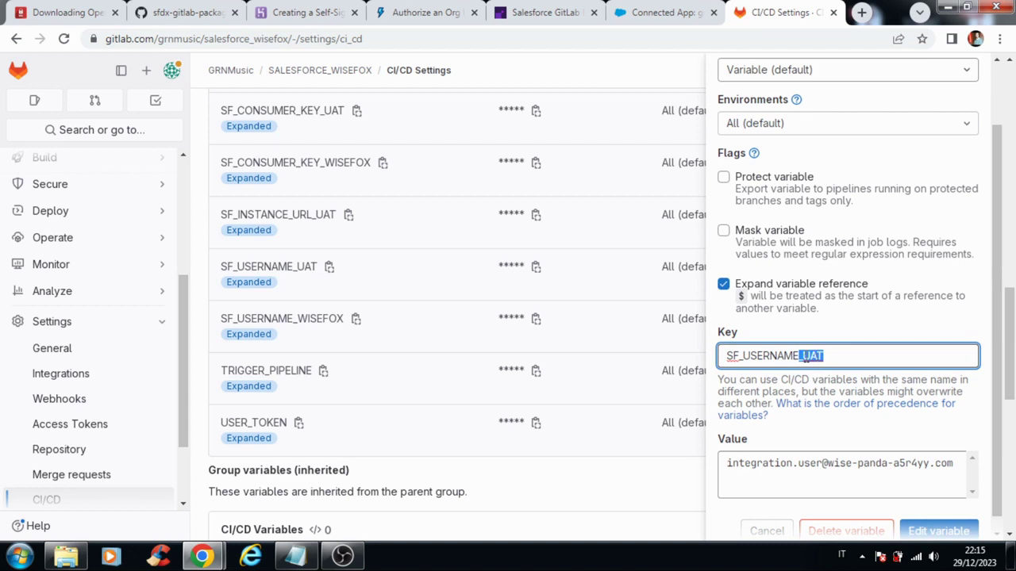
{"action": "scroll", "coordinate": [846, 346], "scroll_direction": "down", "scroll_amount": 1}
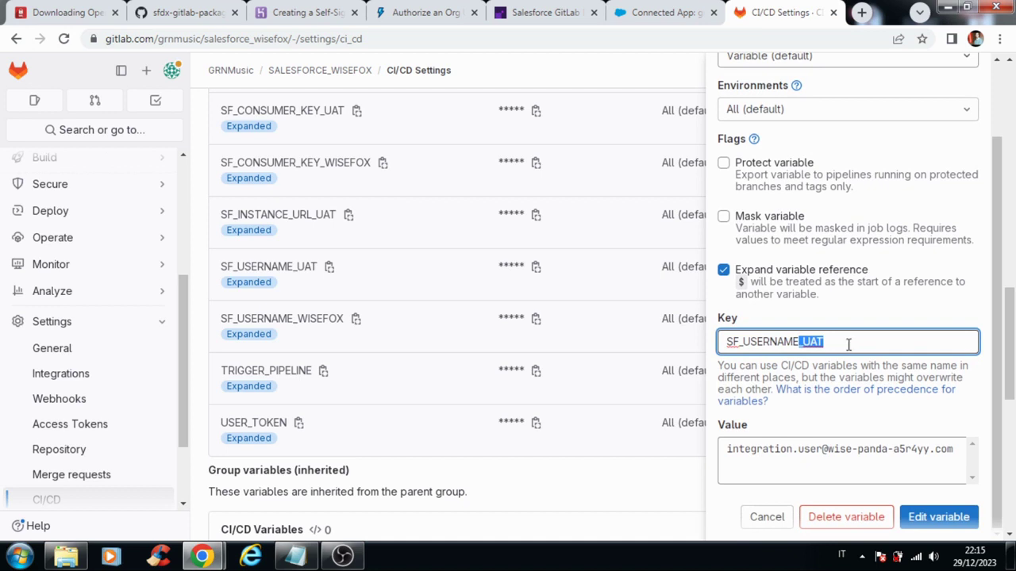
{"action": "left_click_drag", "start_coordinate": [724, 450], "coordinate": [962, 451]}
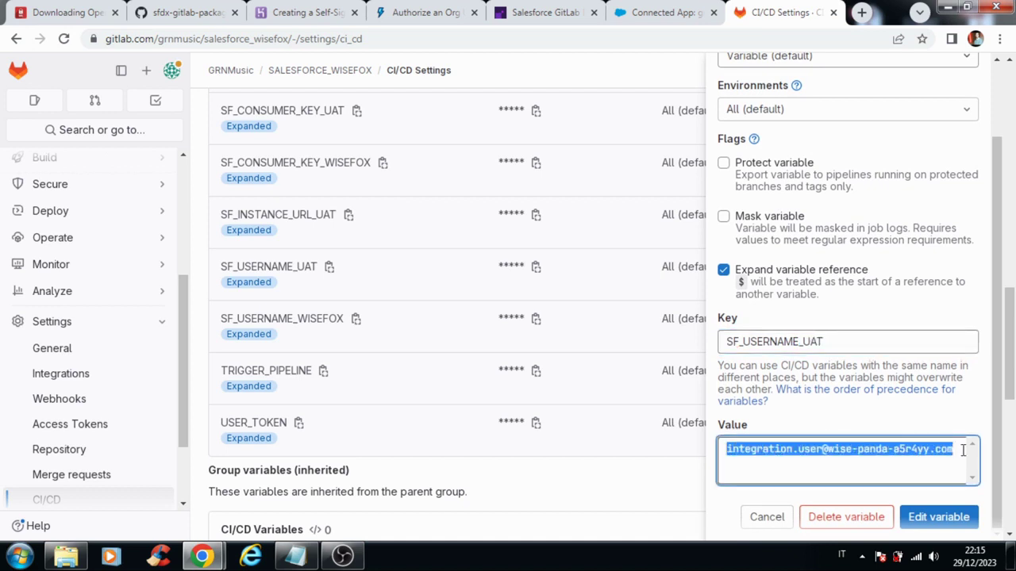
{"action": "left_click", "coordinate": [766, 518]}
{"action": "scroll", "coordinate": [422, 380], "scroll_direction": "up", "scroll_amount": 1}
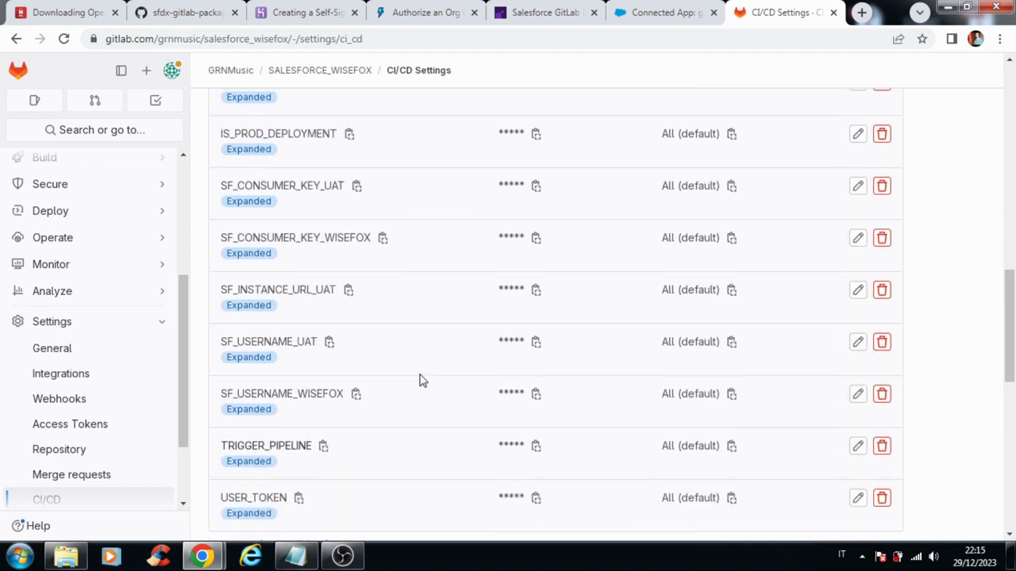
Go to Code > Branches for SALESFORCE_WISEFOX and close the branch-rules banner.
{"action": "scroll", "coordinate": [421, 381], "scroll_direction": "up", "scroll_amount": 6}
{"action": "scroll", "coordinate": [429, 381], "scroll_direction": "up", "scroll_amount": 4}
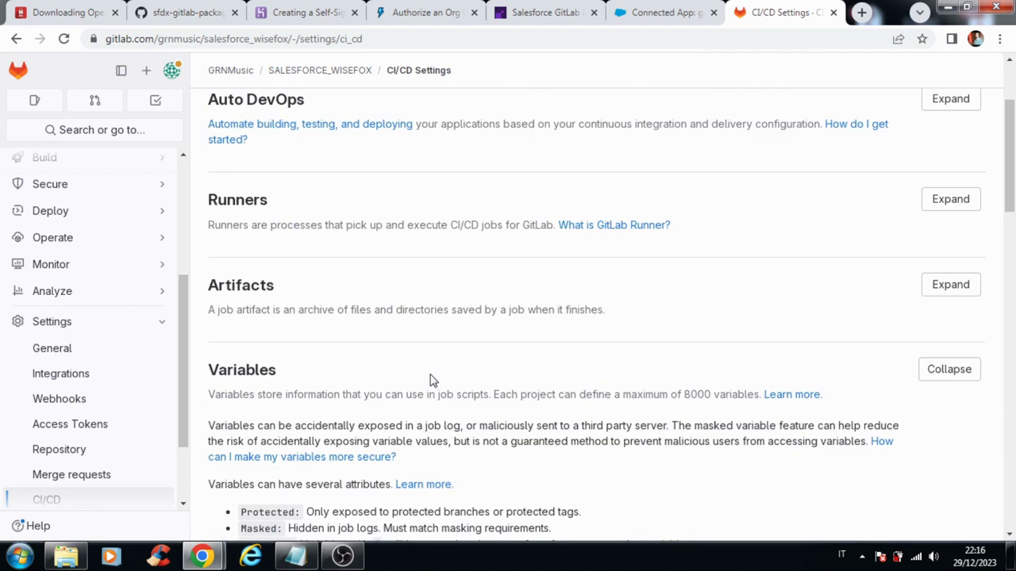
{"action": "scroll", "coordinate": [431, 380], "scroll_direction": "up", "scroll_amount": 2}
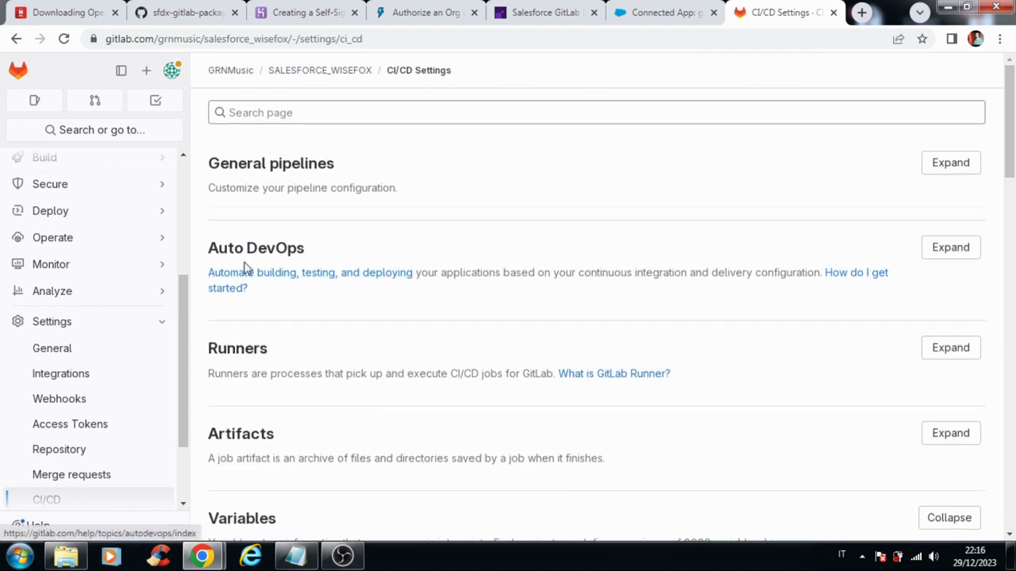
{"action": "mouse_move", "coordinate": [106, 295]}
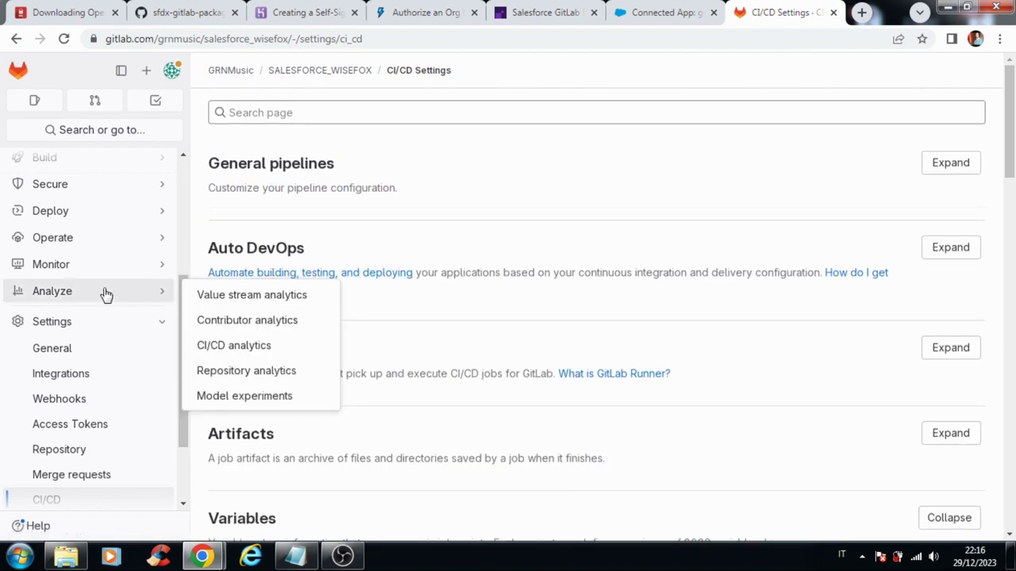
{"action": "scroll", "coordinate": [103, 282], "scroll_direction": "up", "scroll_amount": 2}
{"action": "mouse_move", "coordinate": [92, 227]}
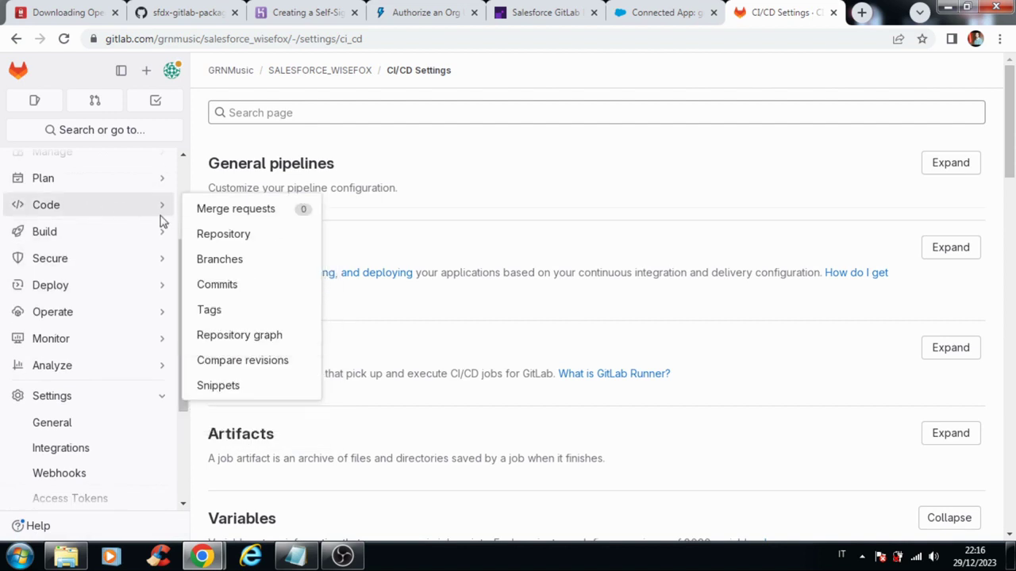
{"action": "left_click", "coordinate": [219, 267]}
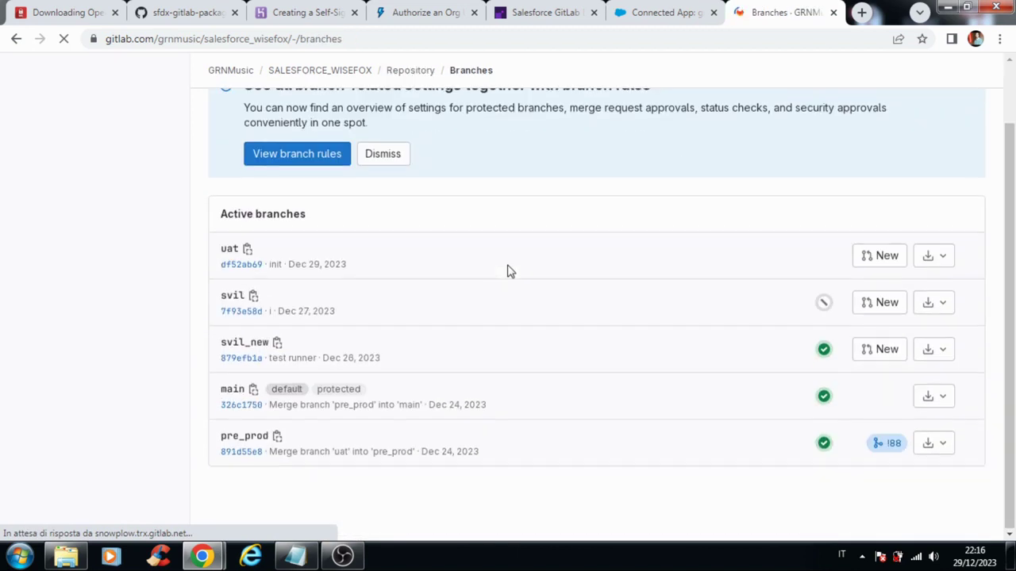
{"action": "scroll", "coordinate": [223, 322], "scroll_direction": "down", "scroll_amount": 1}
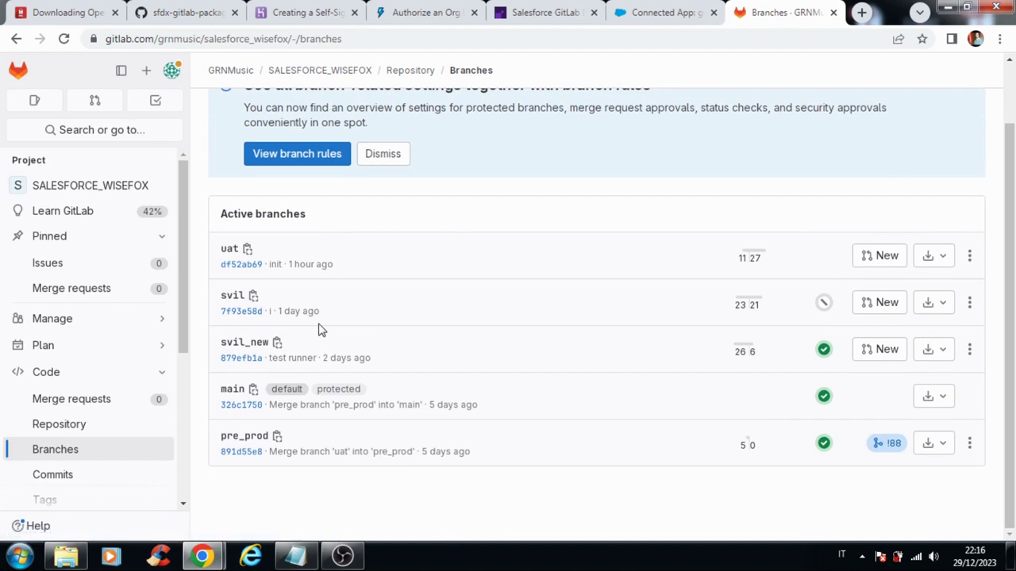
{"action": "scroll", "coordinate": [465, 290], "scroll_direction": "up", "scroll_amount": 1}
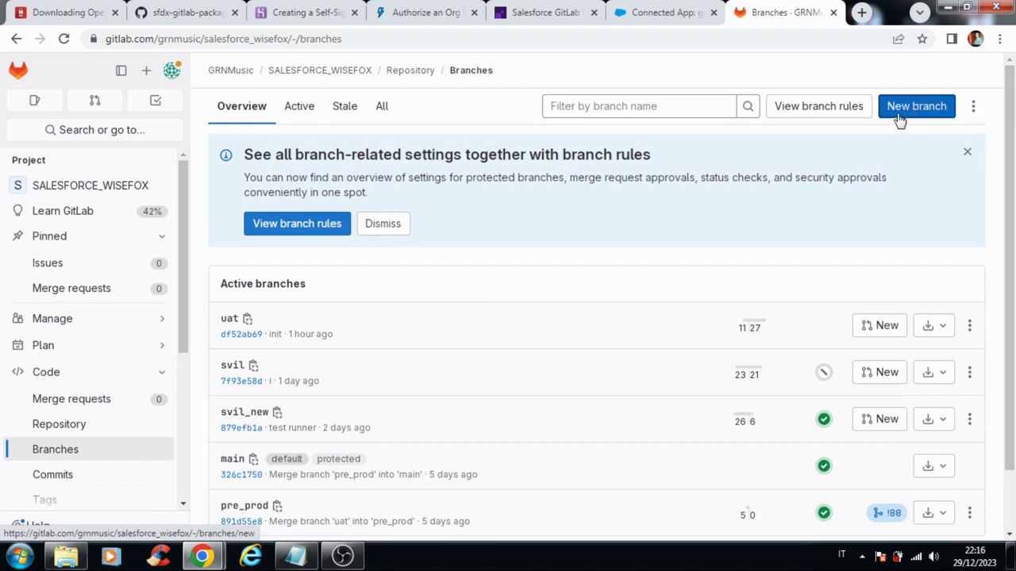
{"action": "scroll", "coordinate": [480, 294], "scroll_direction": "down", "scroll_amount": 1}
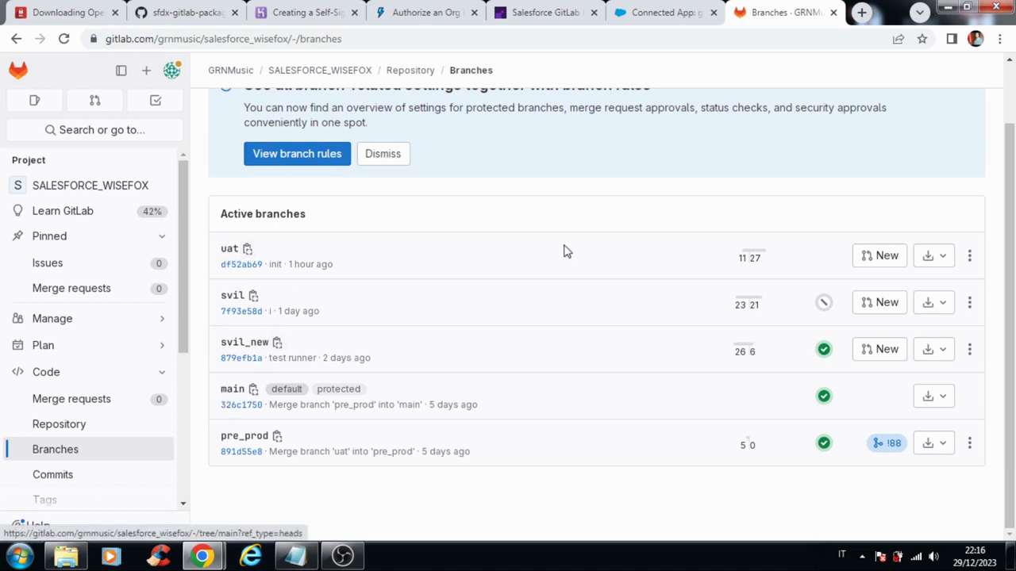
{"action": "scroll", "coordinate": [590, 254], "scroll_direction": "up", "scroll_amount": 1}
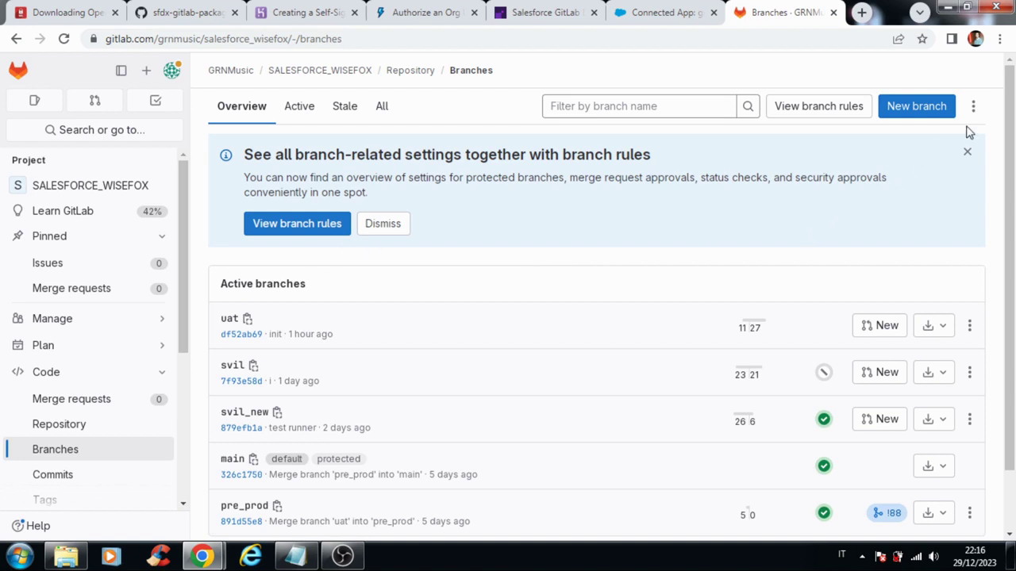
{"action": "left_click", "coordinate": [968, 153]}
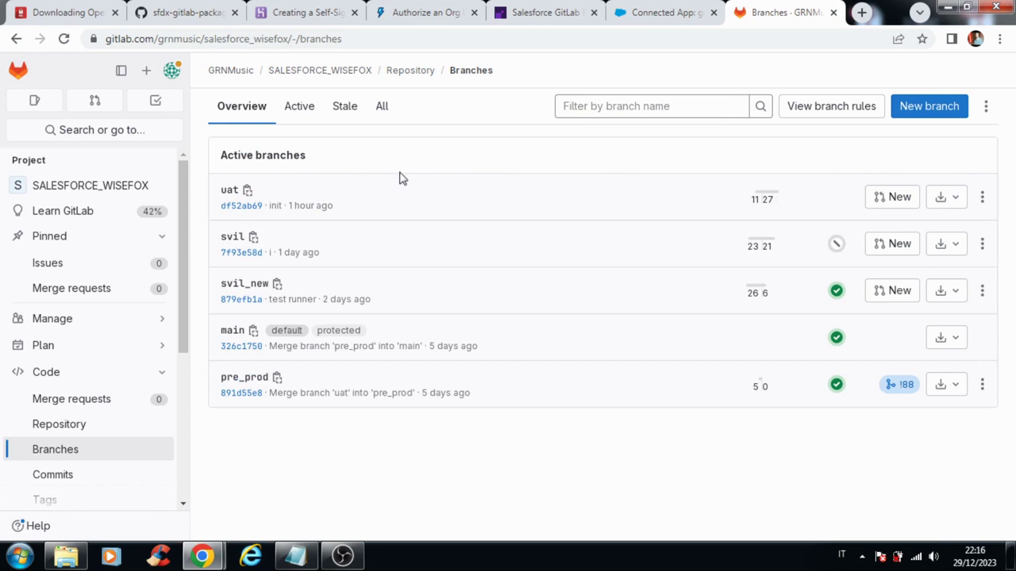
Open SALESFORCE_WISEFOX in the Web IDE and show the branch checkout list from the 'main' indicator.
{"action": "left_click", "coordinate": [106, 189]}
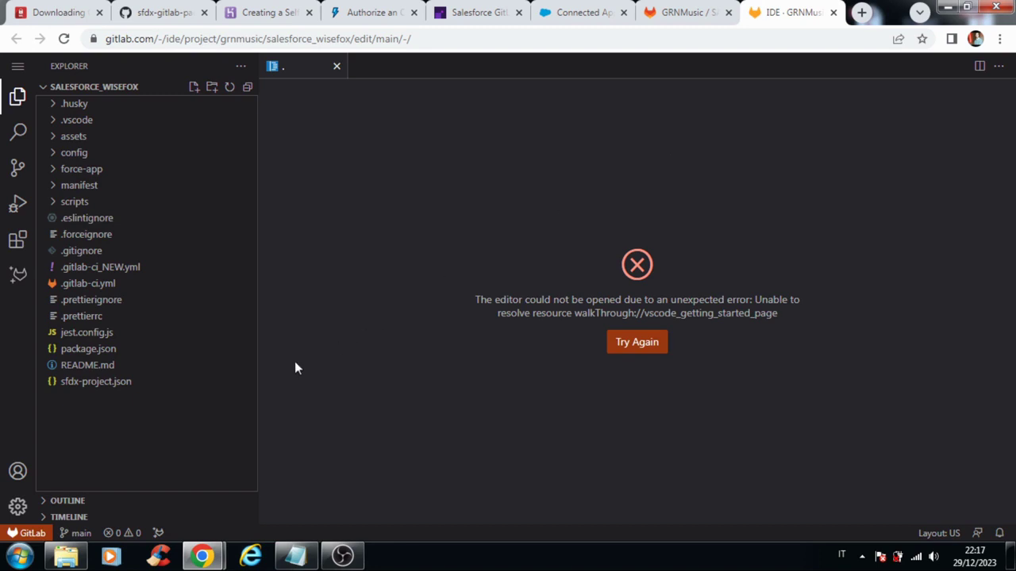
{"action": "left_click", "coordinate": [77, 535]}
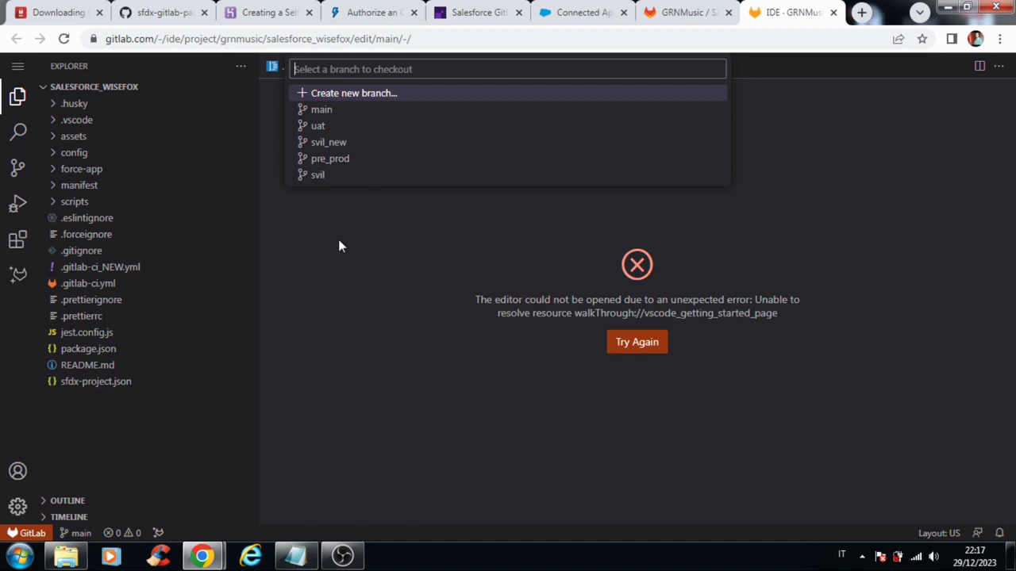